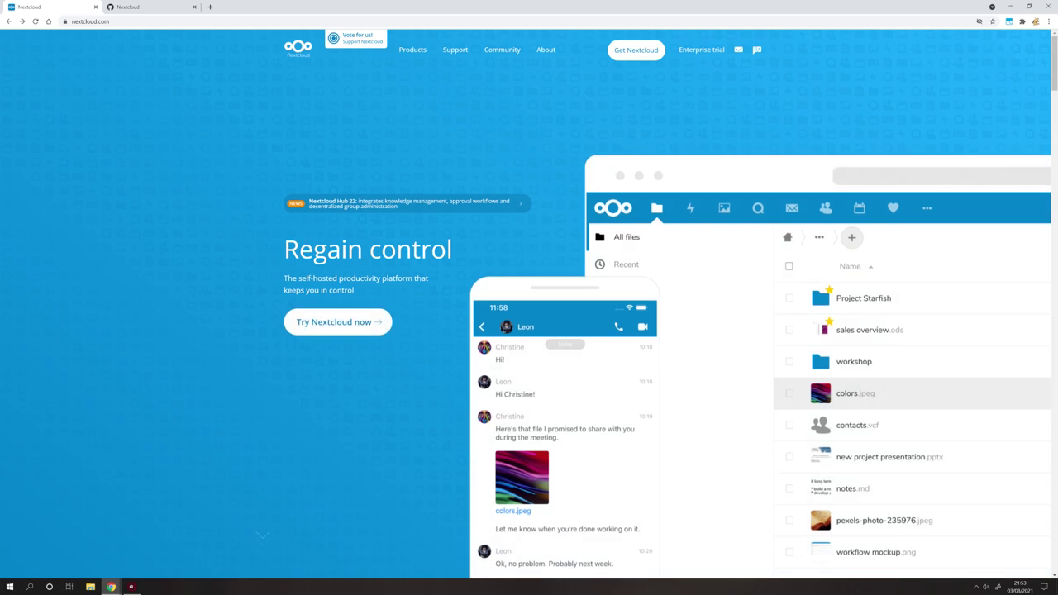
# Start a Nextcloud instant online trial and log in to the demo account with its password.
pyautogui.click(328, 324)
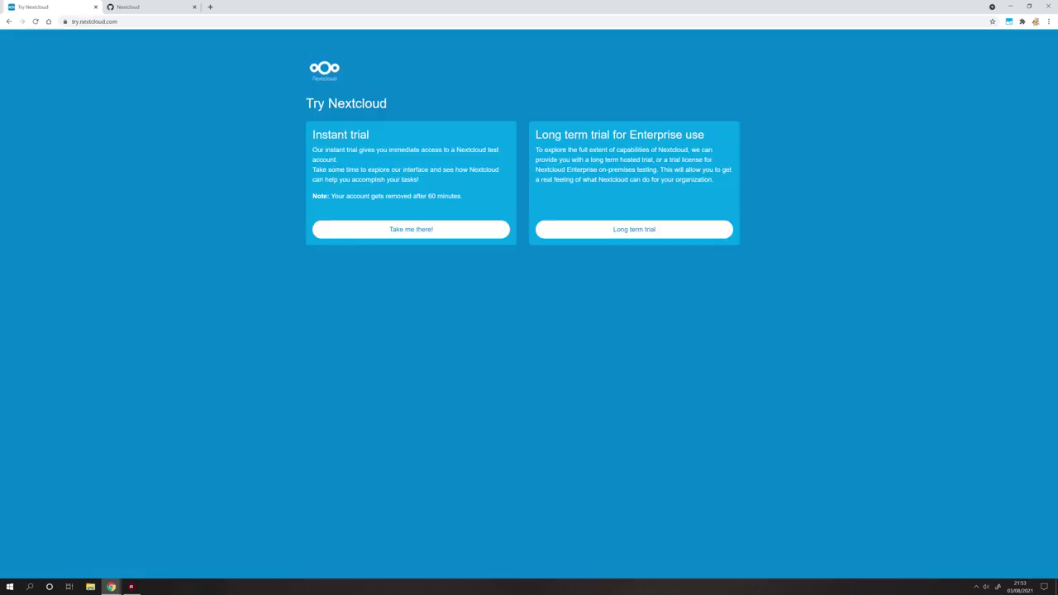
pyautogui.click(401, 231)
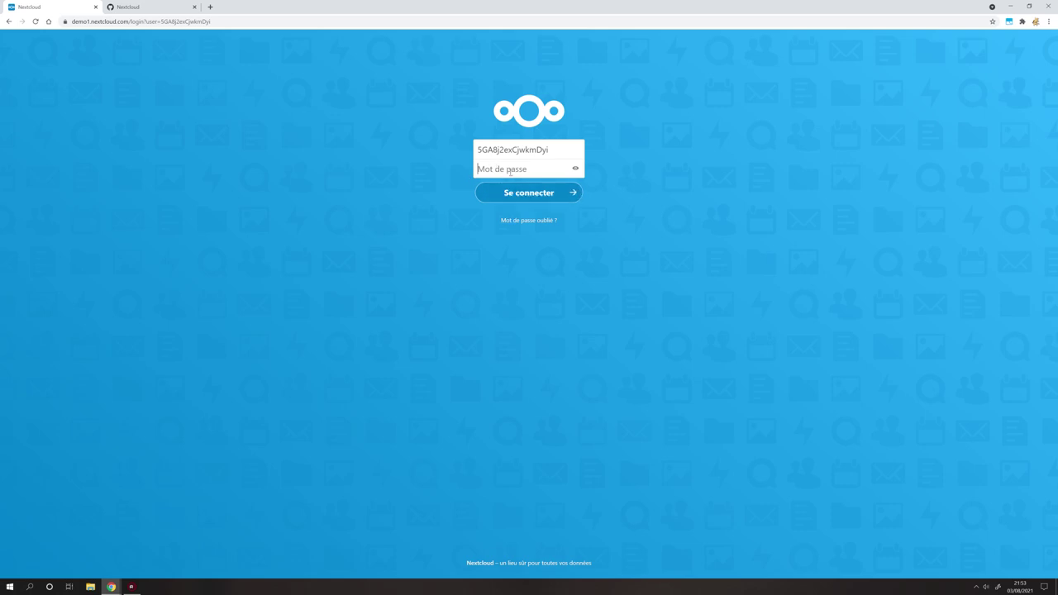
pyautogui.write('5GA8')
pyautogui.press('Return')
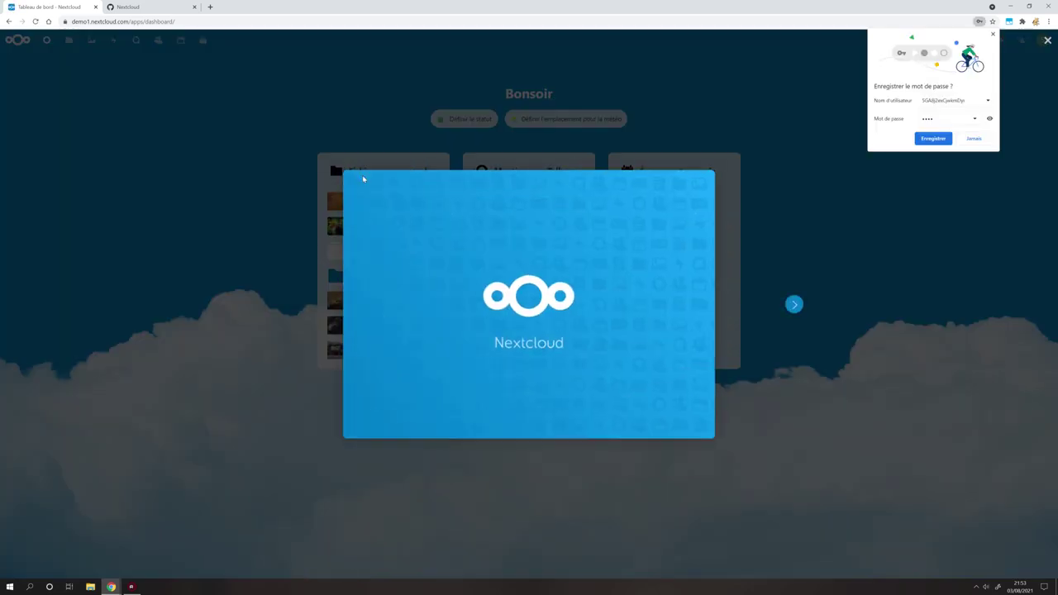
# Dismiss Chrome's save-password offer and page through the welcome slides to the final one.
pyautogui.click(992, 35)
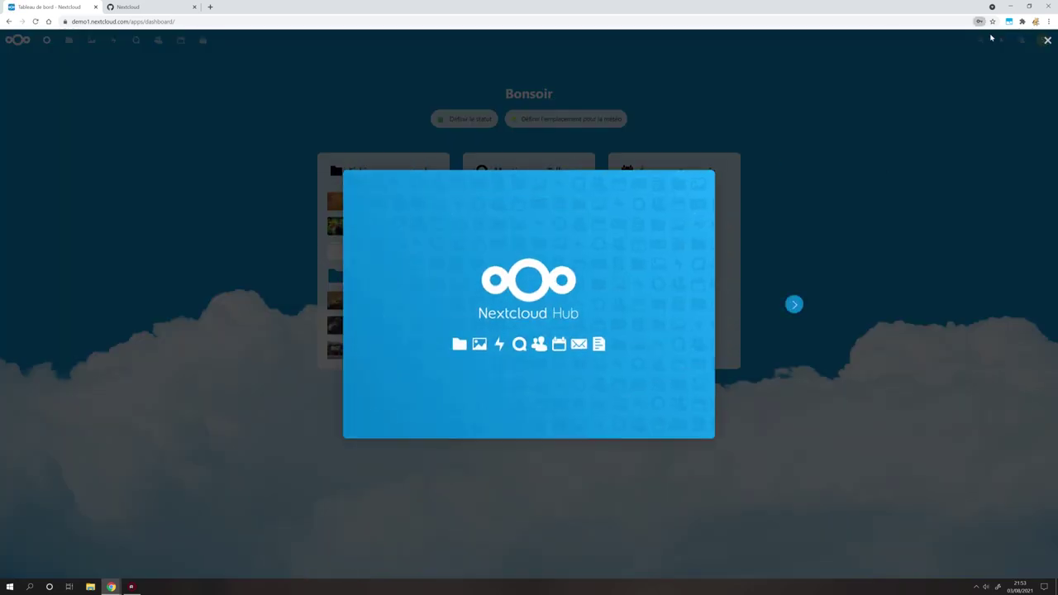
pyautogui.click(794, 306)
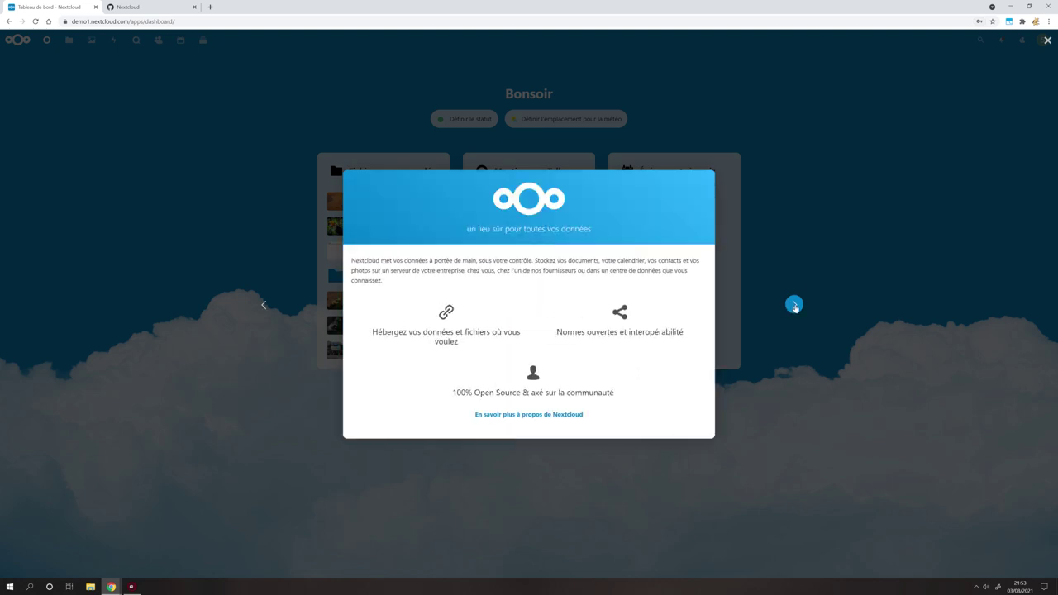
pyautogui.click(793, 306)
pyautogui.click(796, 306)
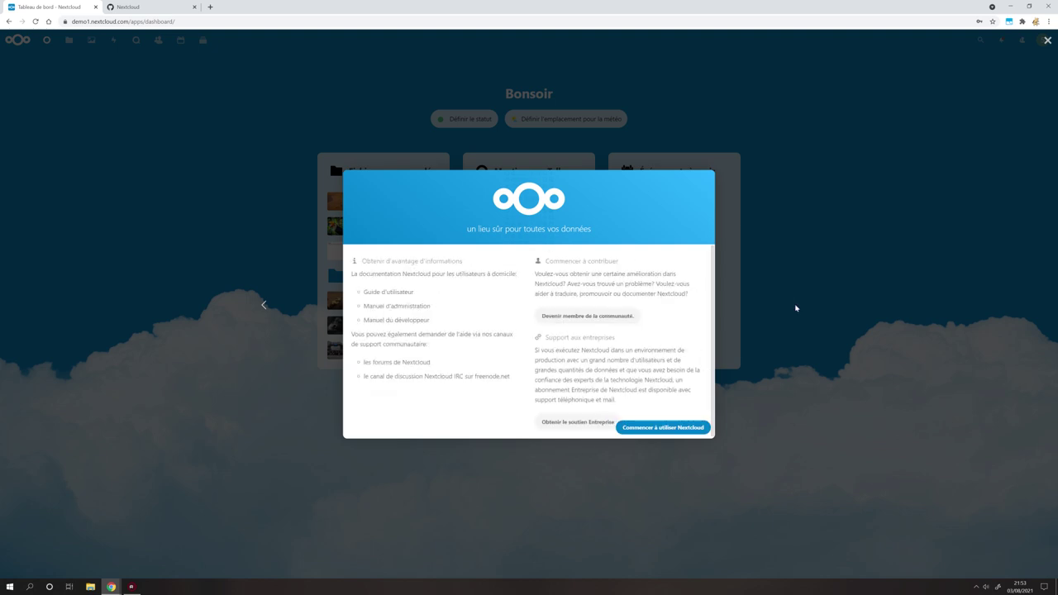
pyautogui.click(699, 427)
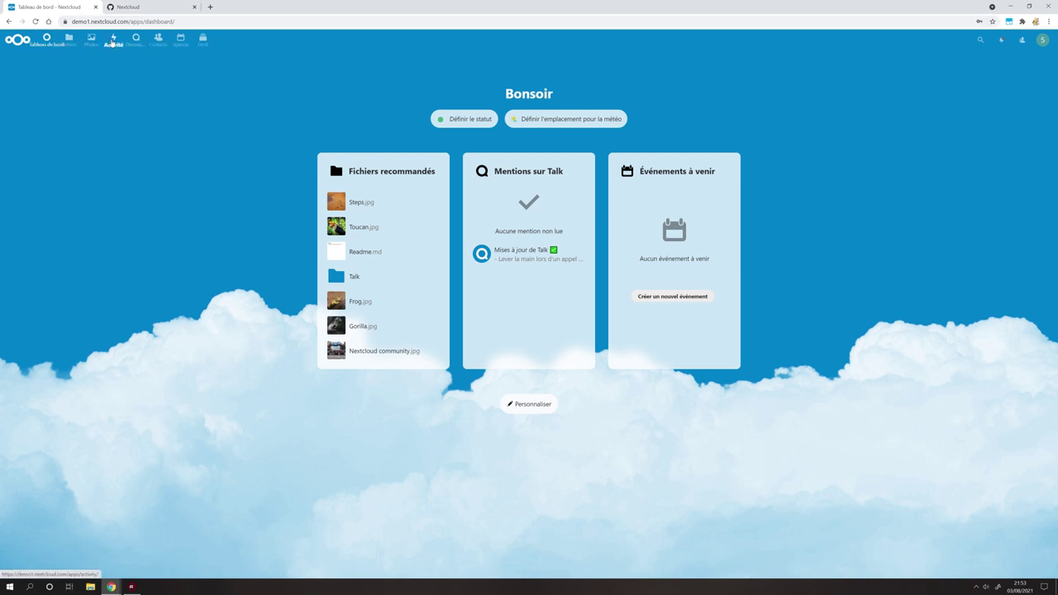
pyautogui.click(202, 41)
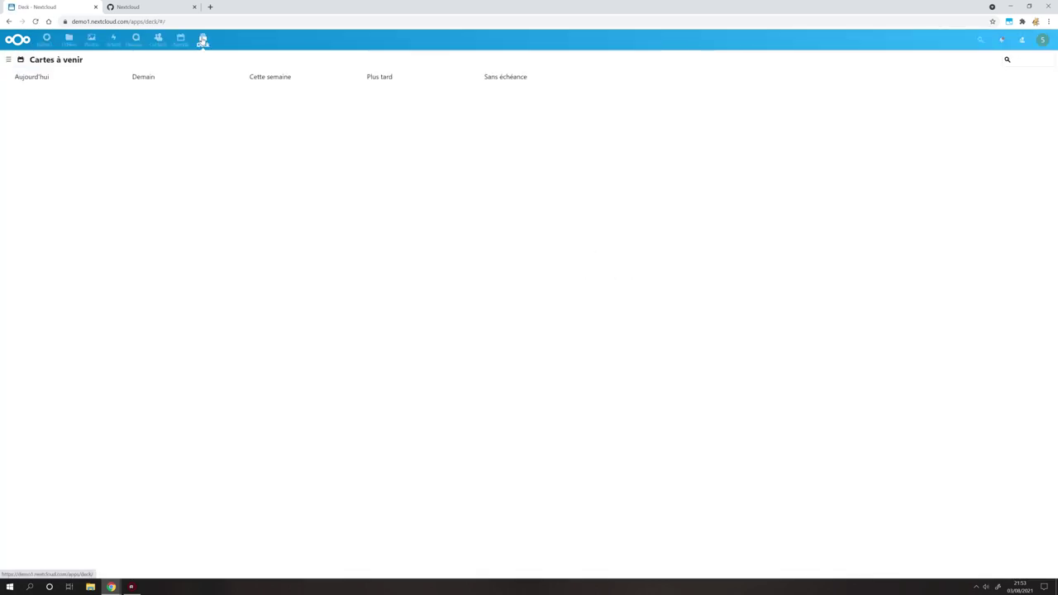
pyautogui.click(185, 42)
pyautogui.click(159, 41)
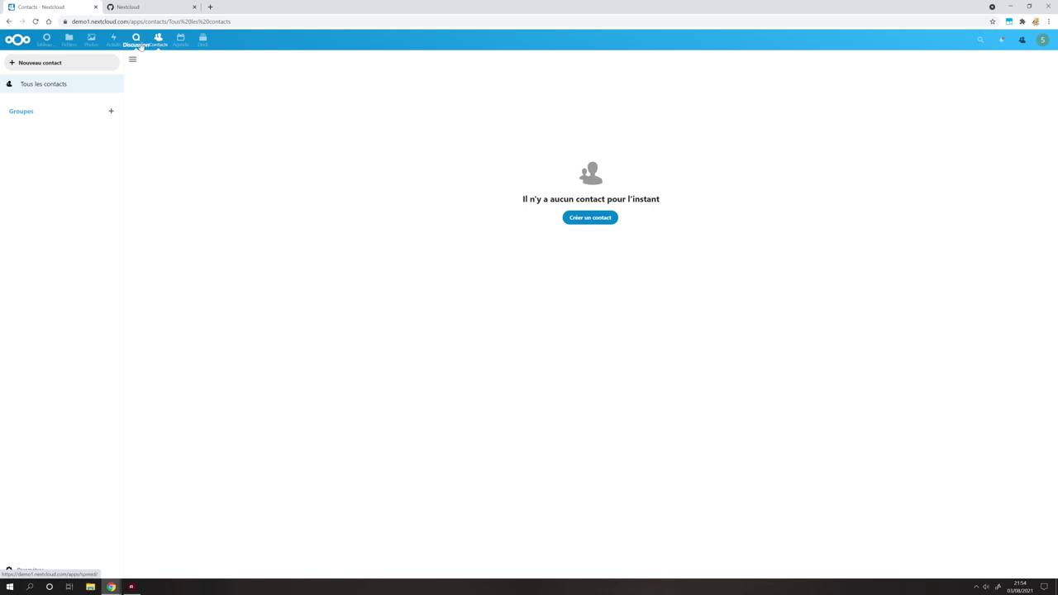
pyautogui.click(136, 42)
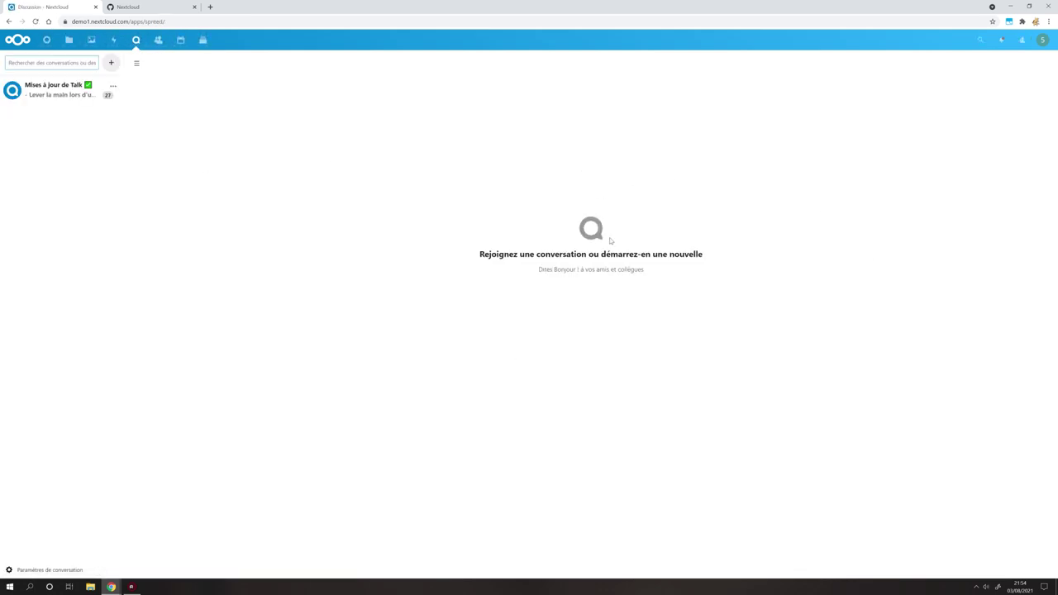
pyautogui.click(1043, 40)
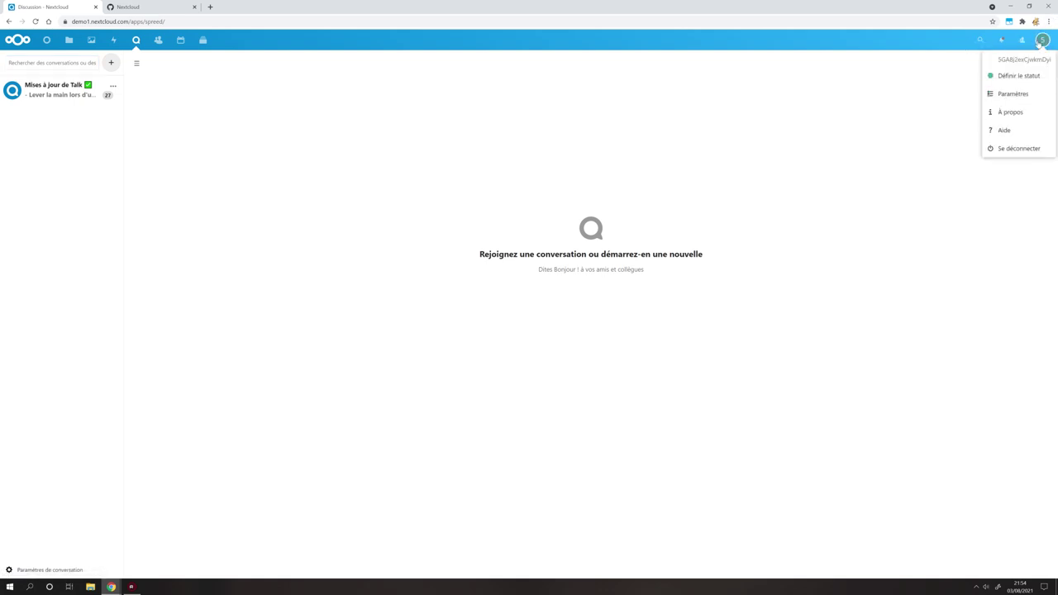
pyautogui.click(1010, 96)
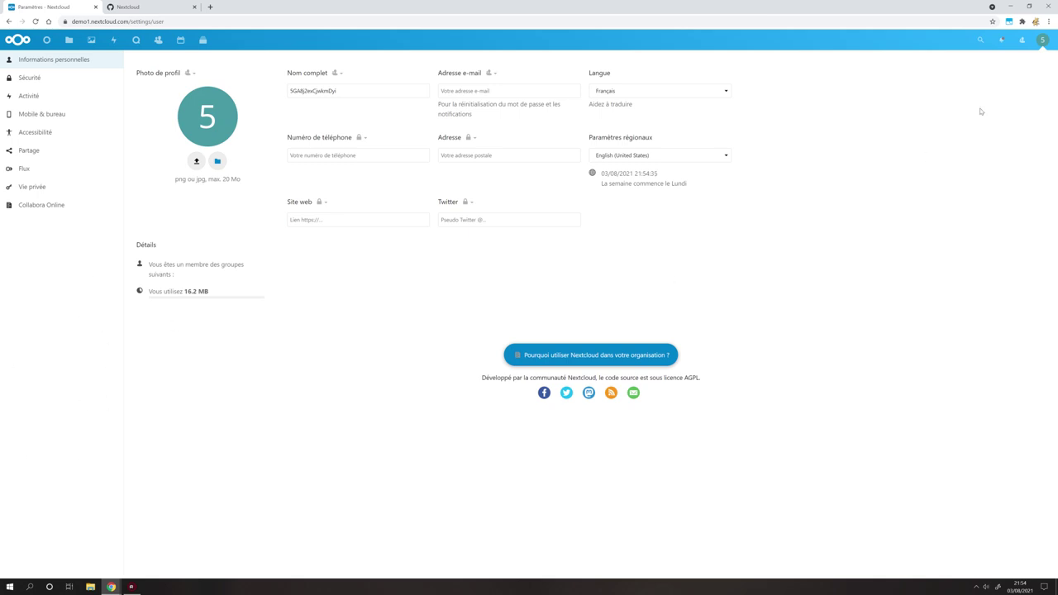
pyautogui.click(1023, 41)
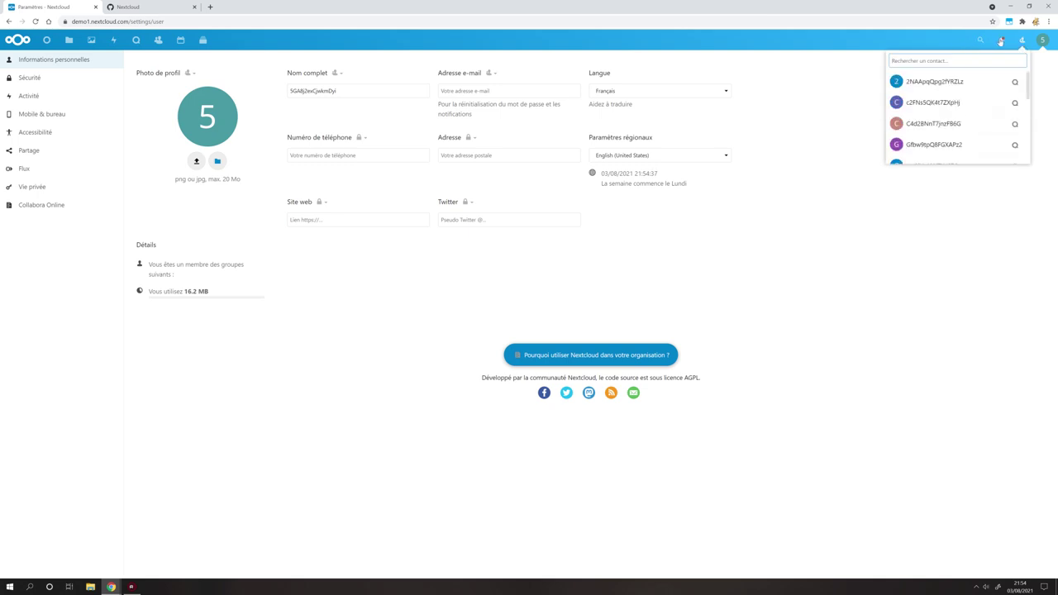
pyautogui.click(1001, 41)
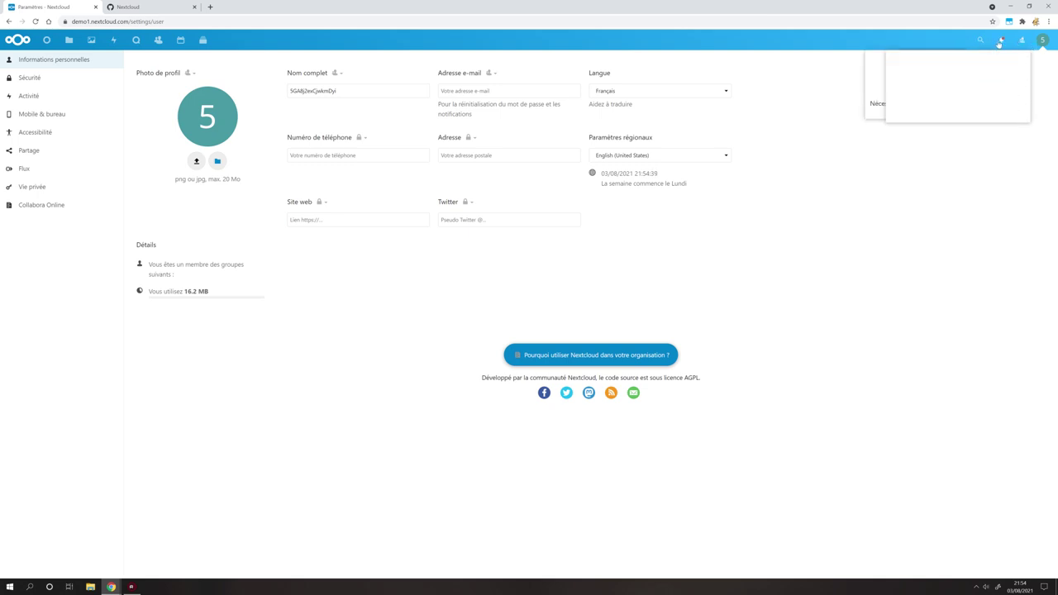
pyautogui.click(981, 40)
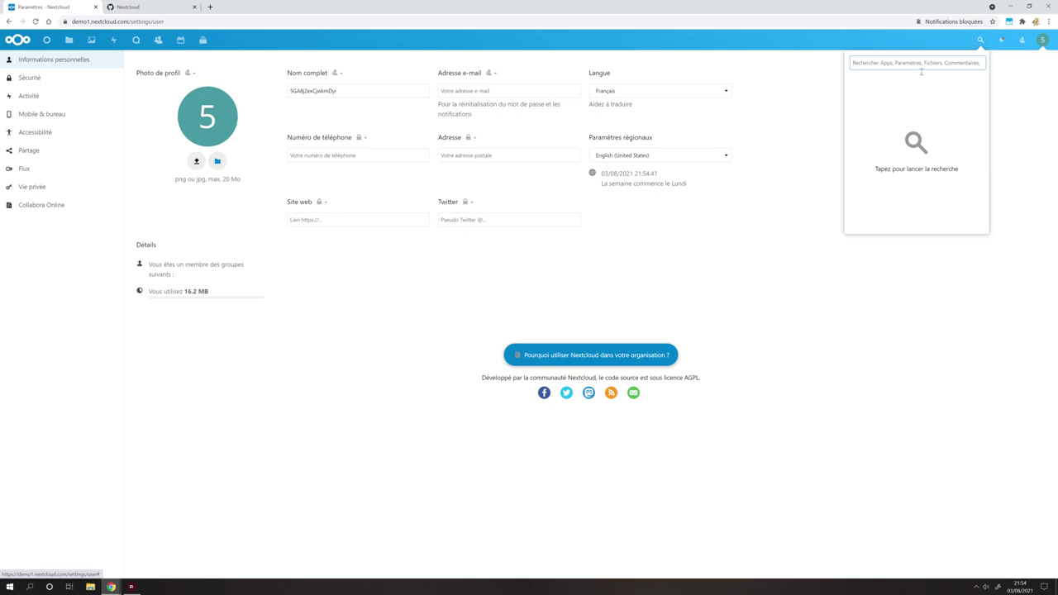
pyautogui.click(18, 40)
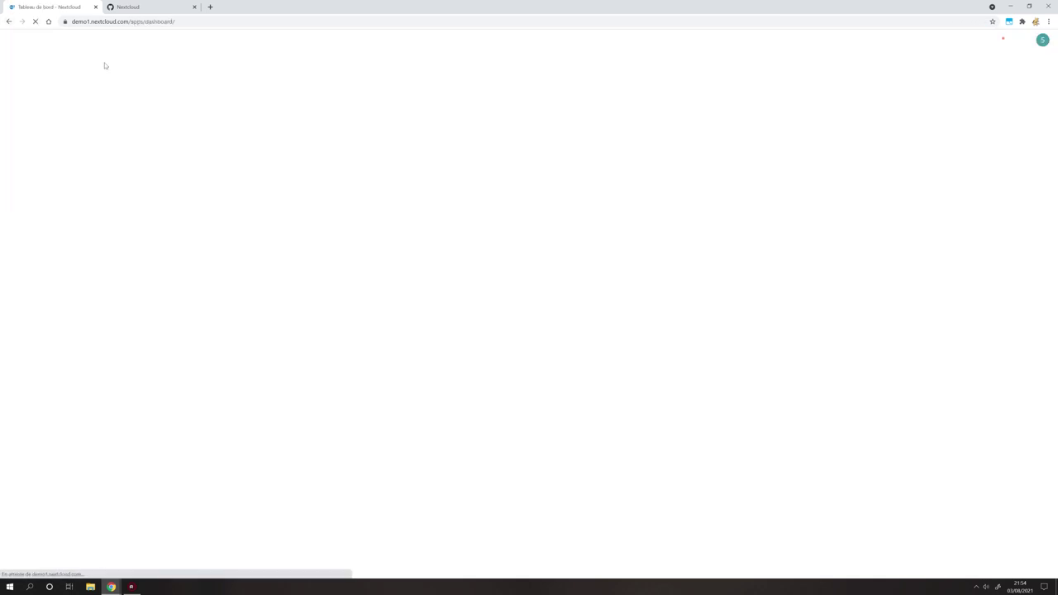
# Open a recommended image and page through several sample photos before closing the viewer.
pyautogui.click(374, 215)
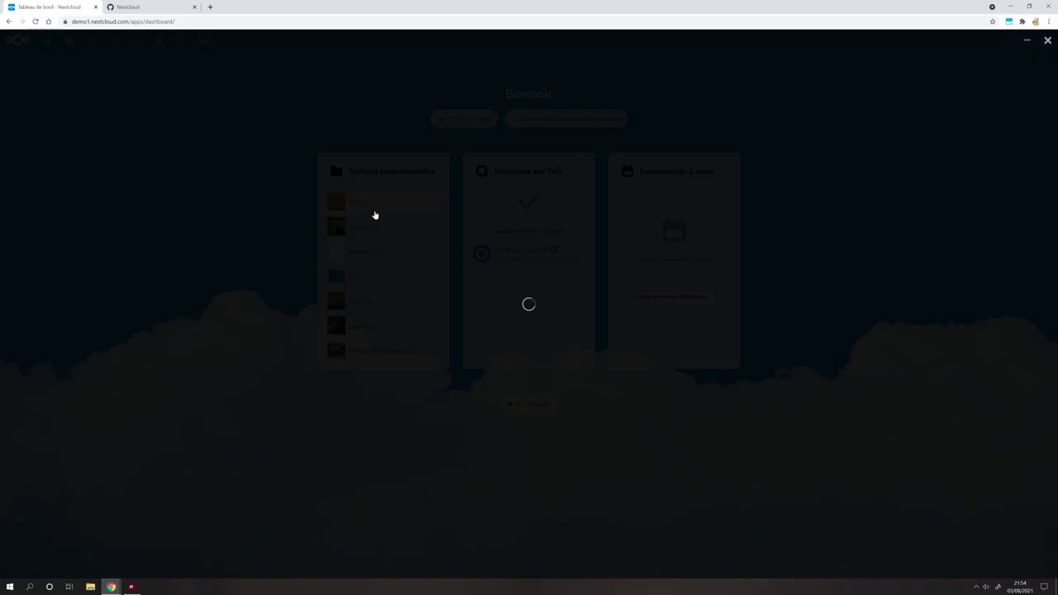
pyautogui.click(1007, 306)
pyautogui.click(1007, 306)
pyautogui.click(1007, 306)
pyautogui.press('Right')
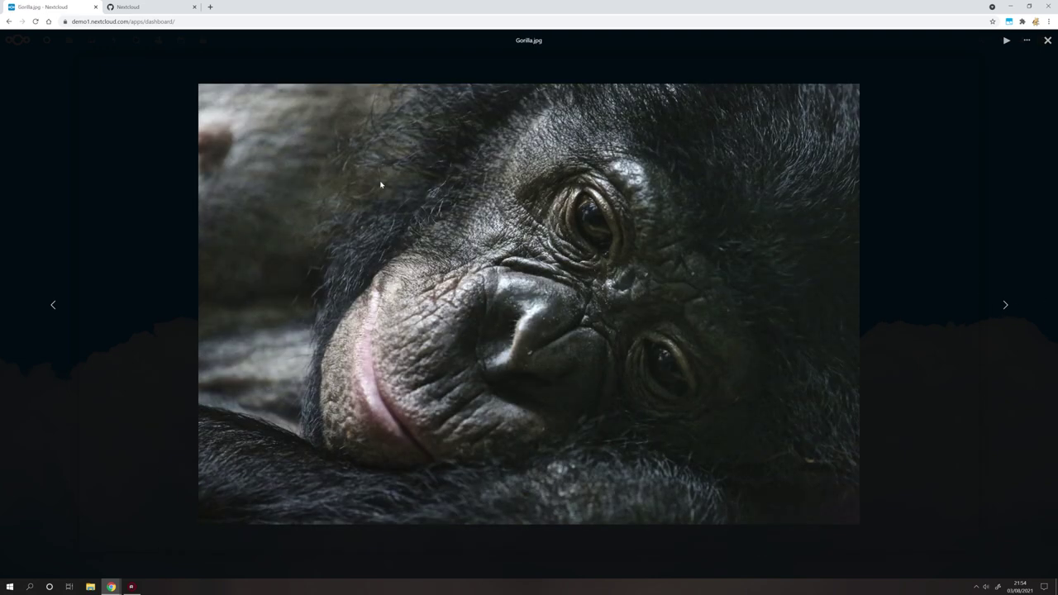
pyautogui.click(1047, 42)
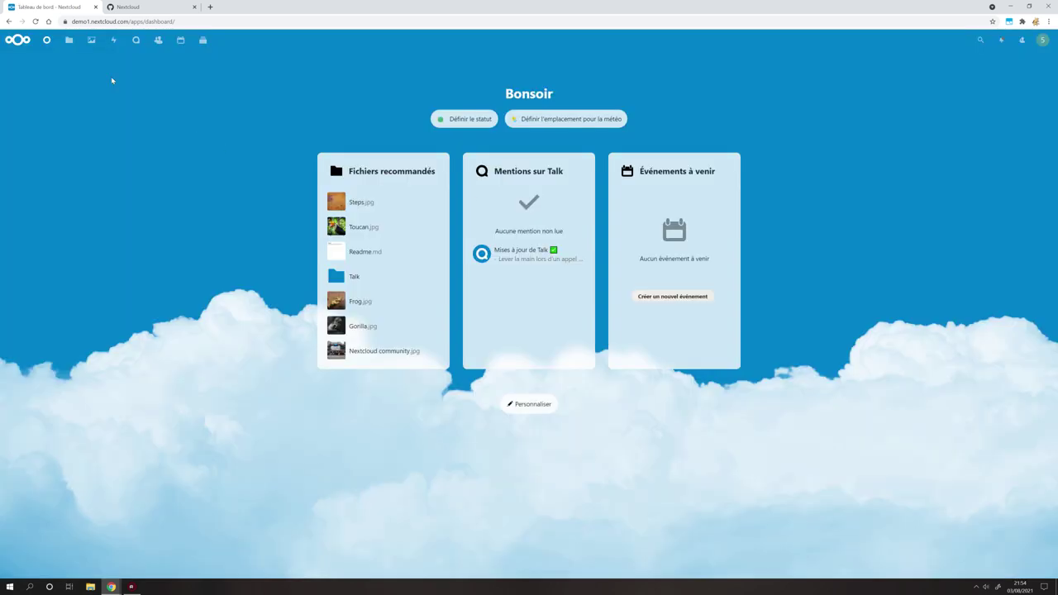
# View Welcome to Nextcloud Hub.docx in Files > Documents, then return to the top-level file list.
pyautogui.click(69, 40)
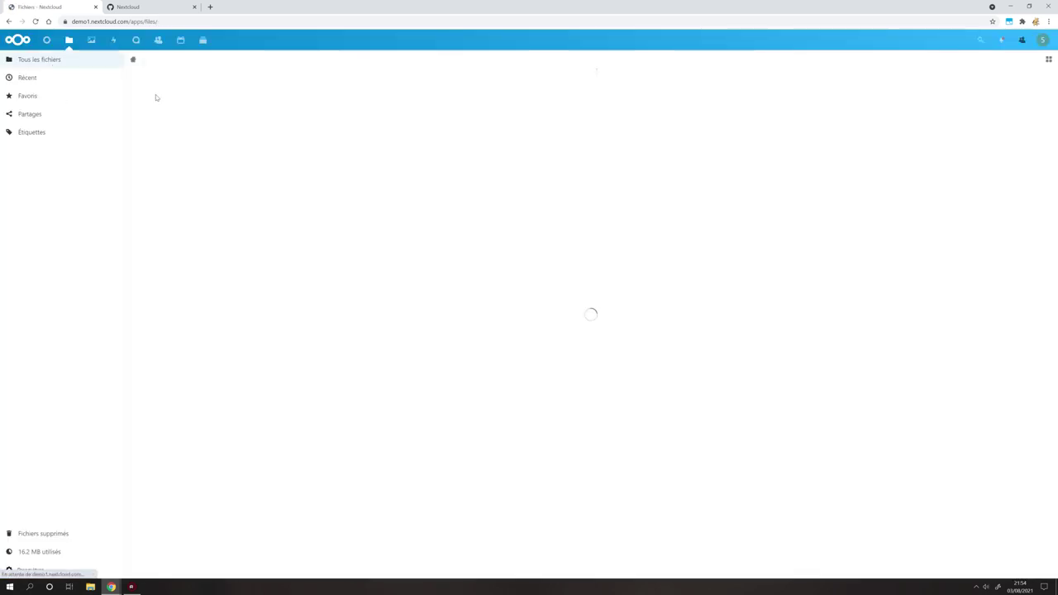
pyautogui.click(206, 172)
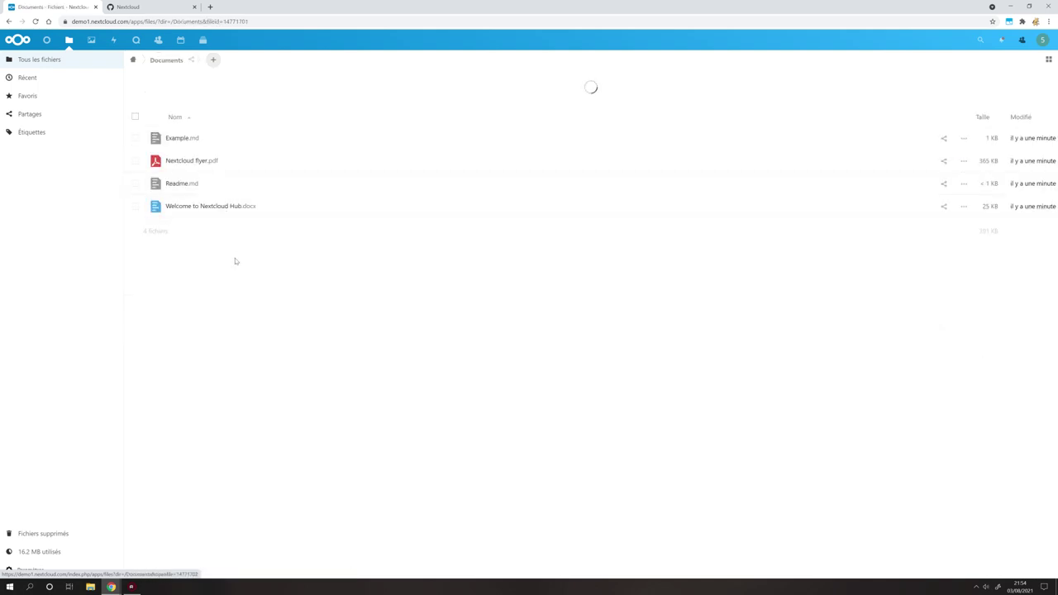
pyautogui.click(216, 208)
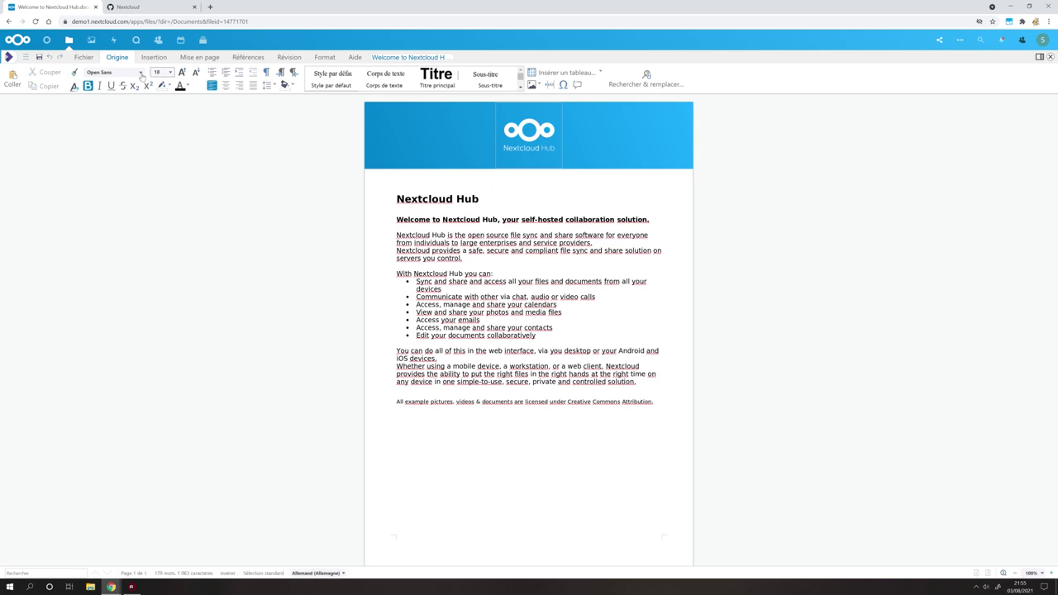
pyautogui.click(1050, 57)
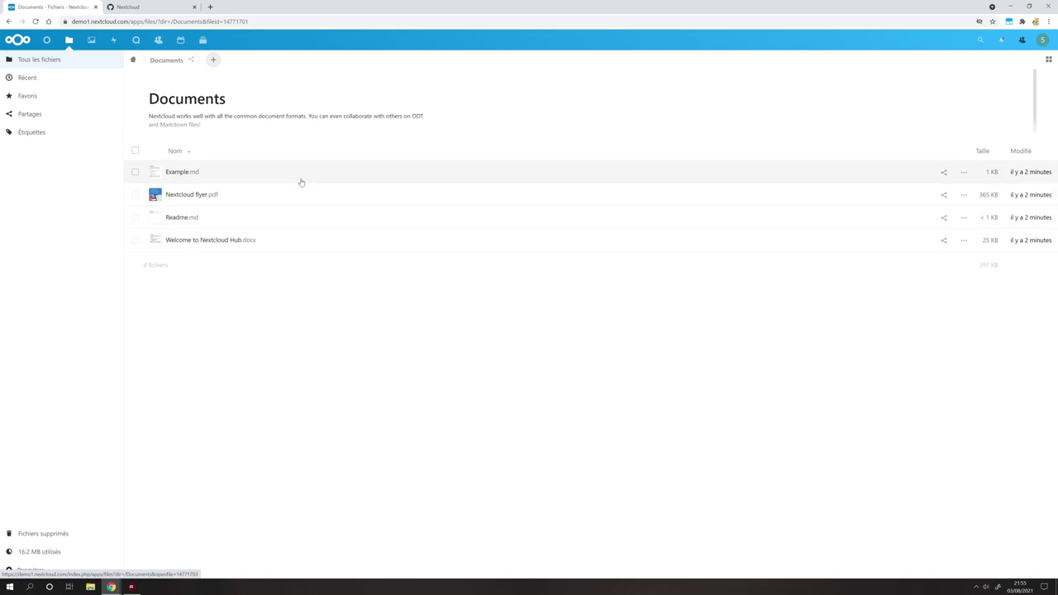
pyautogui.click(133, 60)
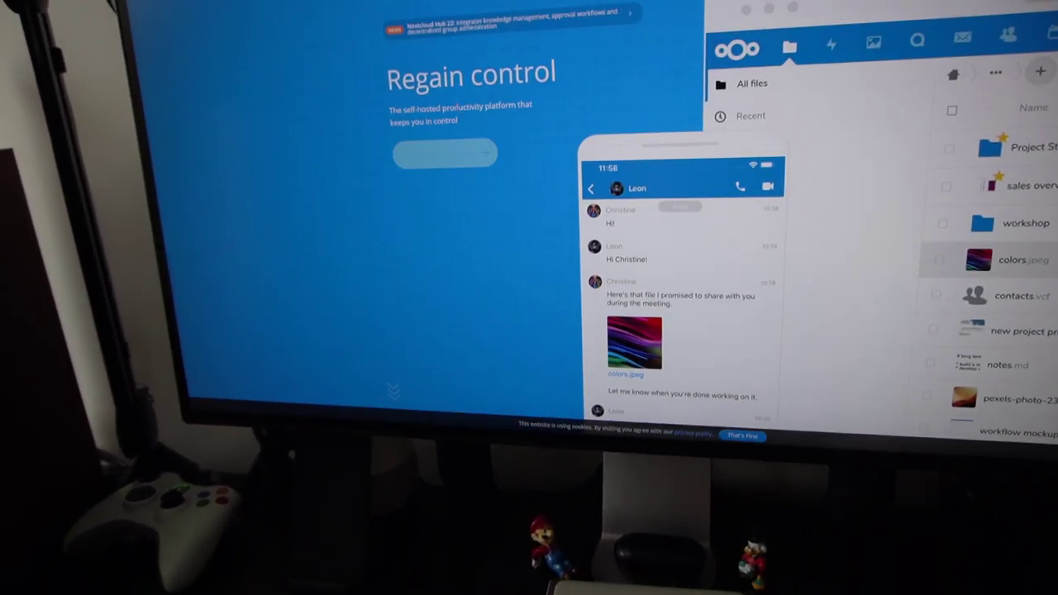
# Sign in to the openmediavault admin interface and expand its Storage section.
pyautogui.click(444, 153)
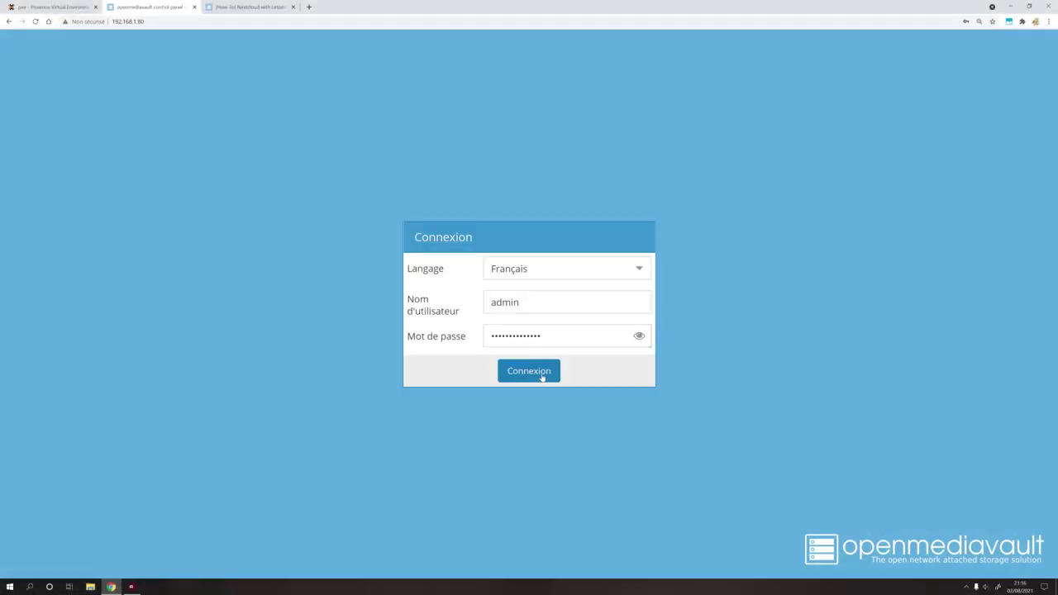
pyautogui.click(539, 374)
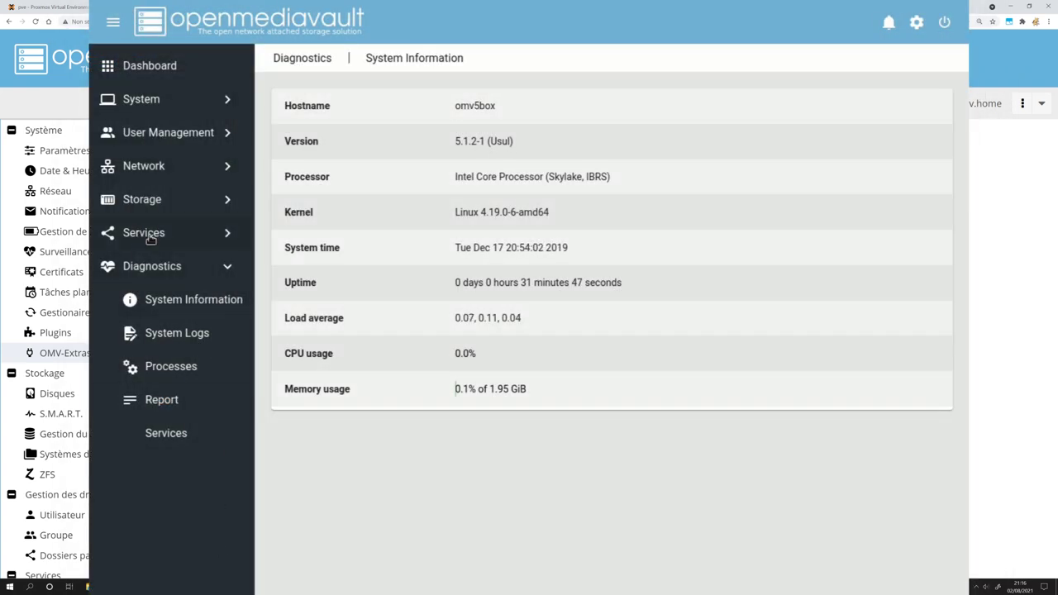
pyautogui.click(145, 201)
# Select /dev/sdb under Storage > Disks and wipe it, confirming that its data will be lost.
pyautogui.click(162, 236)
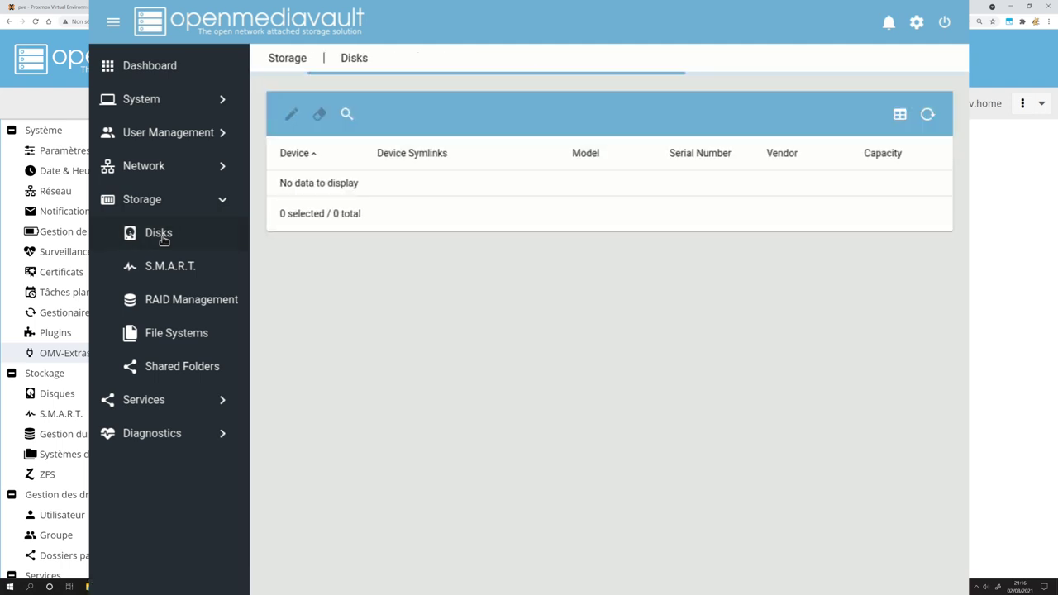
pyautogui.click(496, 344)
pyautogui.click(289, 112)
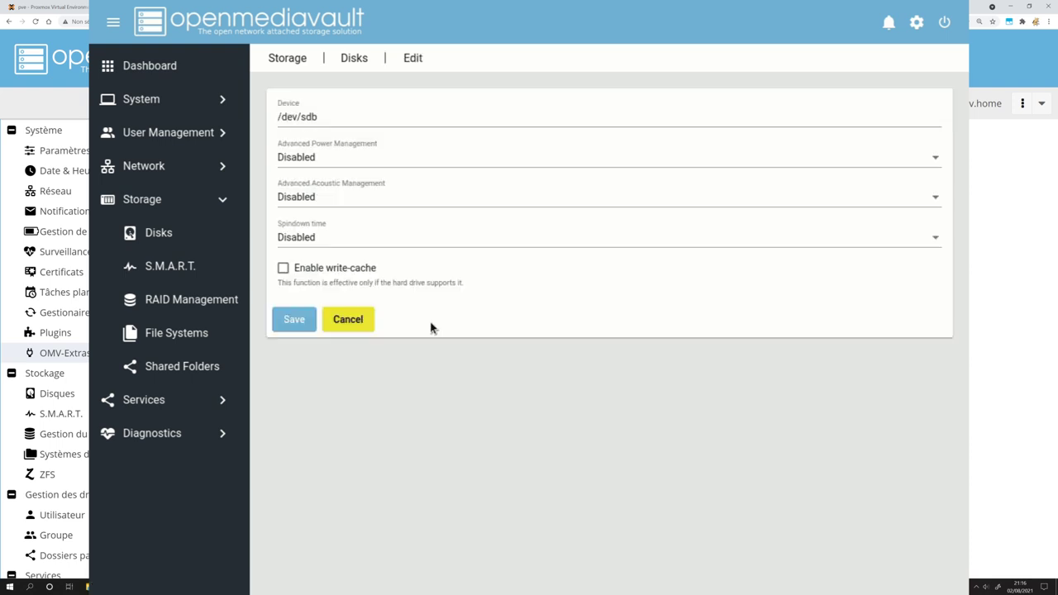
pyautogui.click(342, 320)
pyautogui.click(346, 312)
pyautogui.click(320, 111)
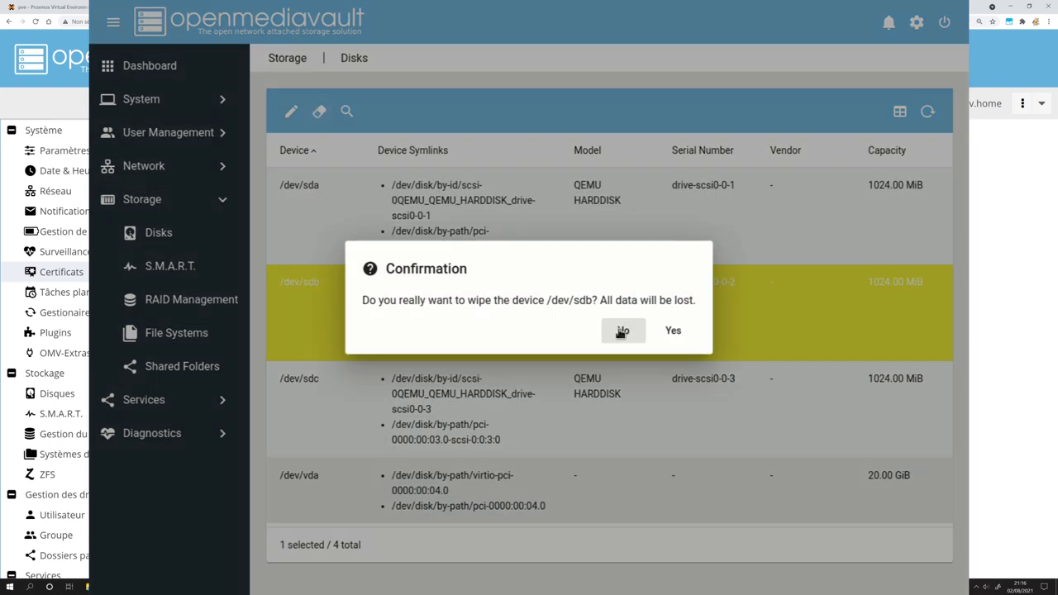
pyautogui.click(676, 332)
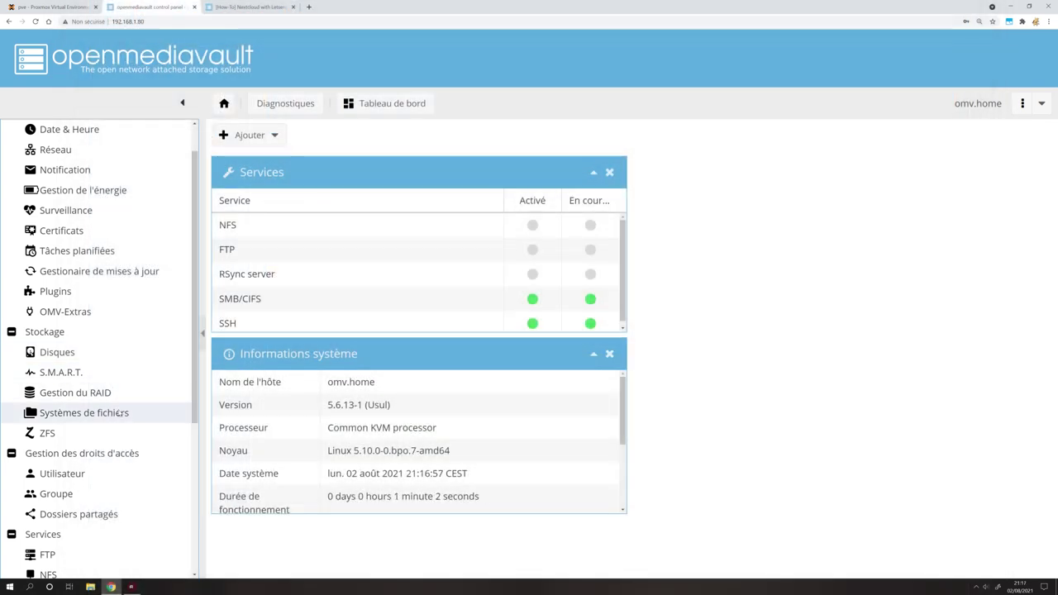
pyautogui.scroll(-1, 120, 412)
# Open OMV-Extras under Système and bring up its Docker and Portainer settings.
pyautogui.scroll(-1, 118, 421)
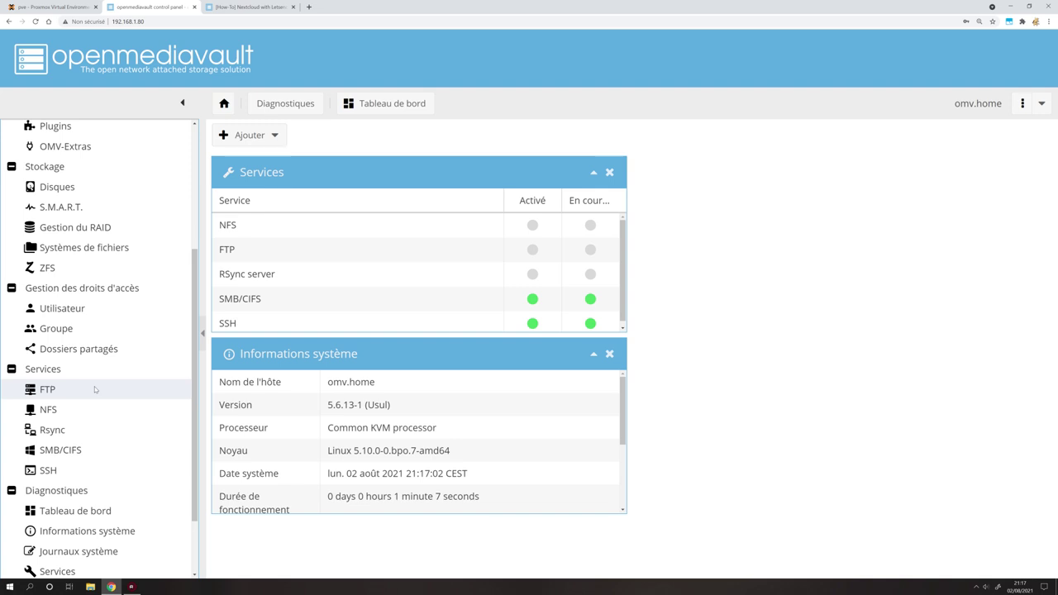
pyautogui.scroll(3, 96, 389)
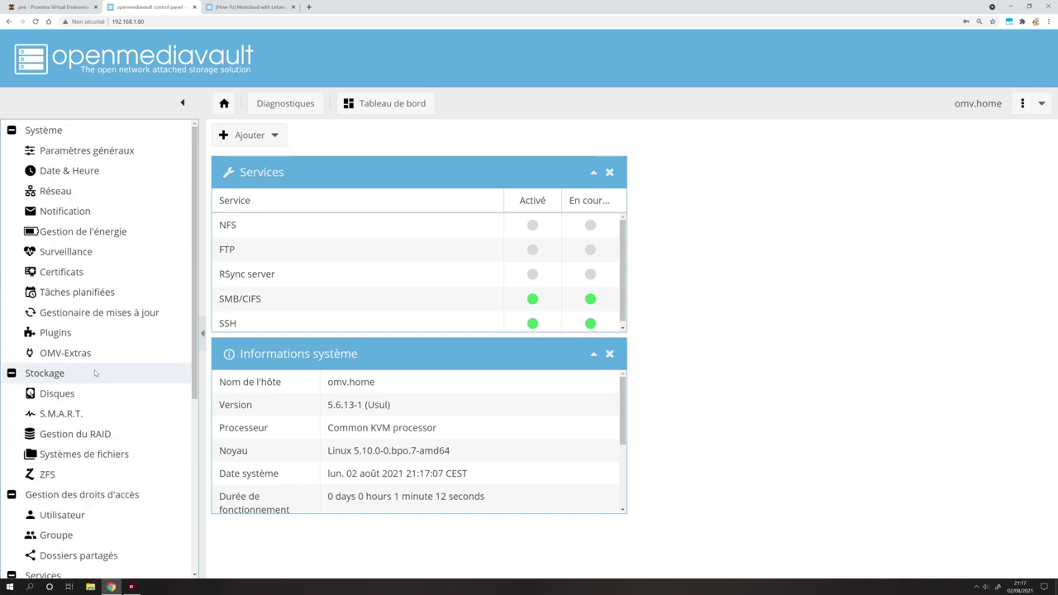
pyautogui.click(131, 356)
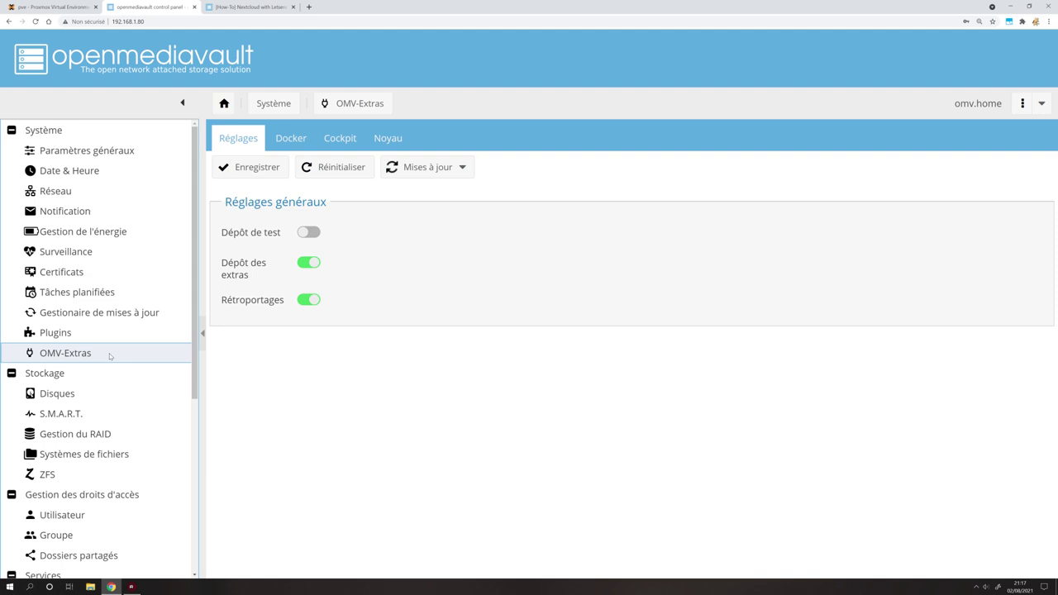
pyautogui.click(292, 139)
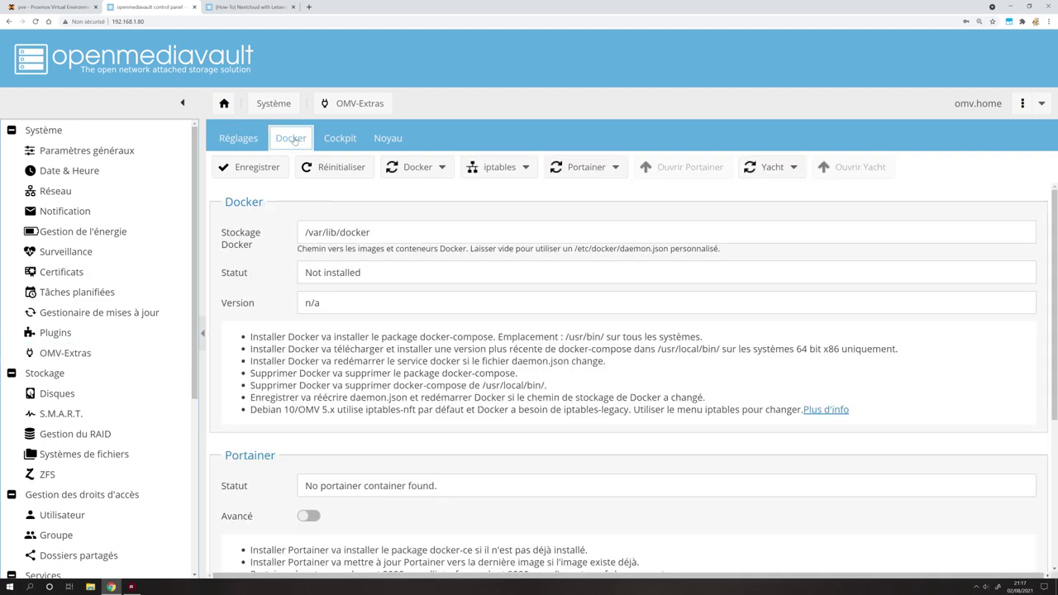
# Choose Installer from the Portainer dropdown to install Portainer together with Docker.
pyautogui.click(605, 168)
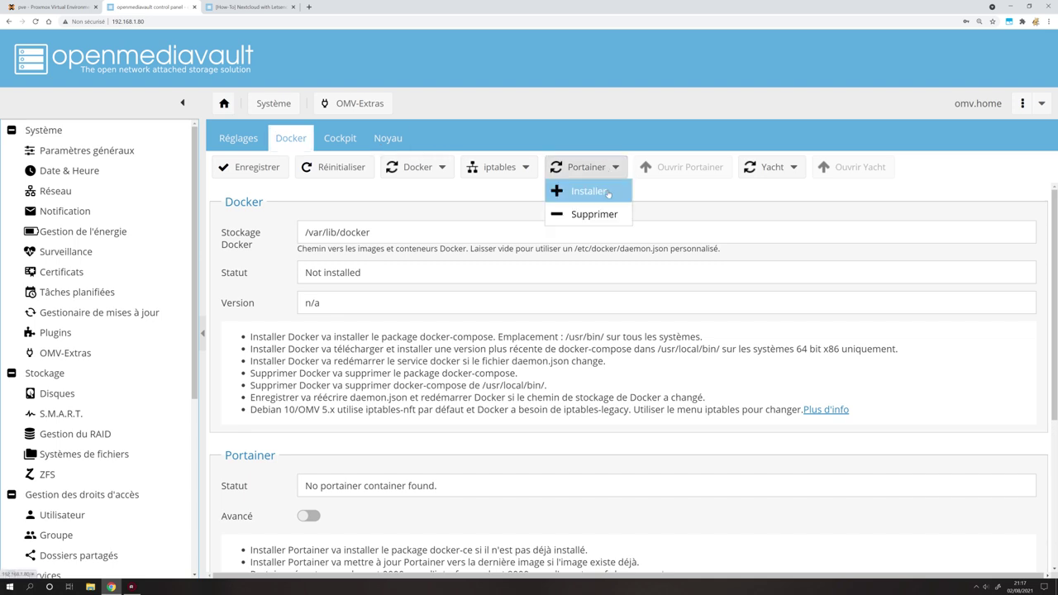
pyautogui.click(609, 193)
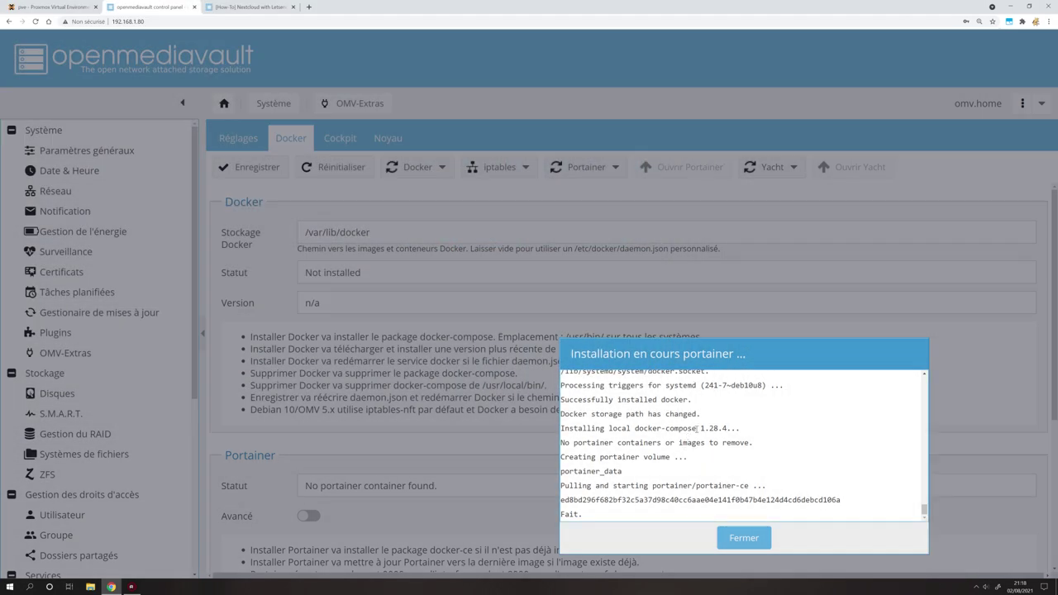
# Check the docker-compose entry in the finished install log, then close the log.
pyautogui.moveTo(697, 429); pyautogui.dragTo(644, 428)
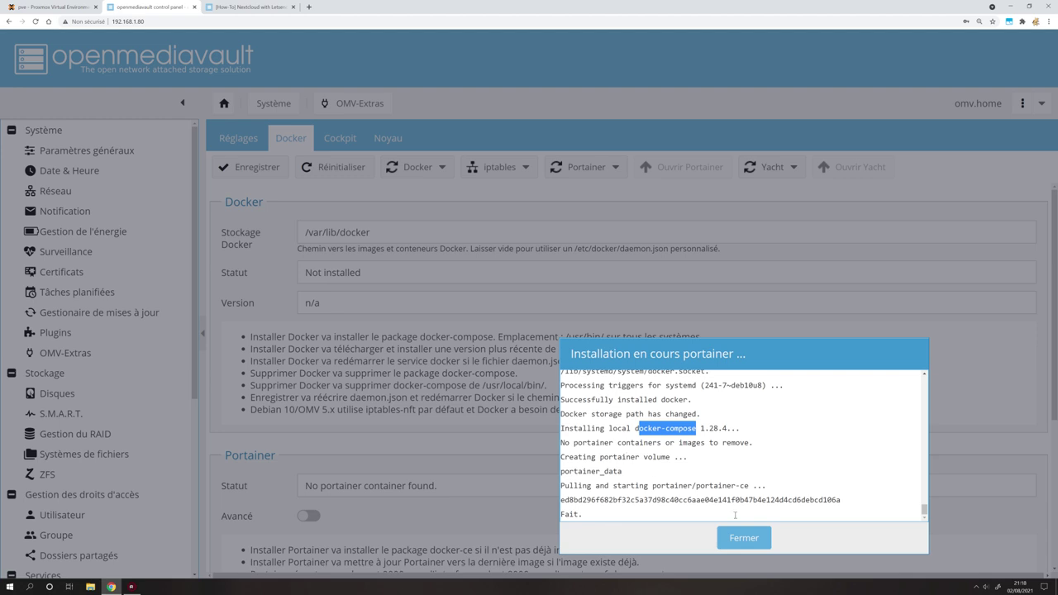
pyautogui.click(753, 539)
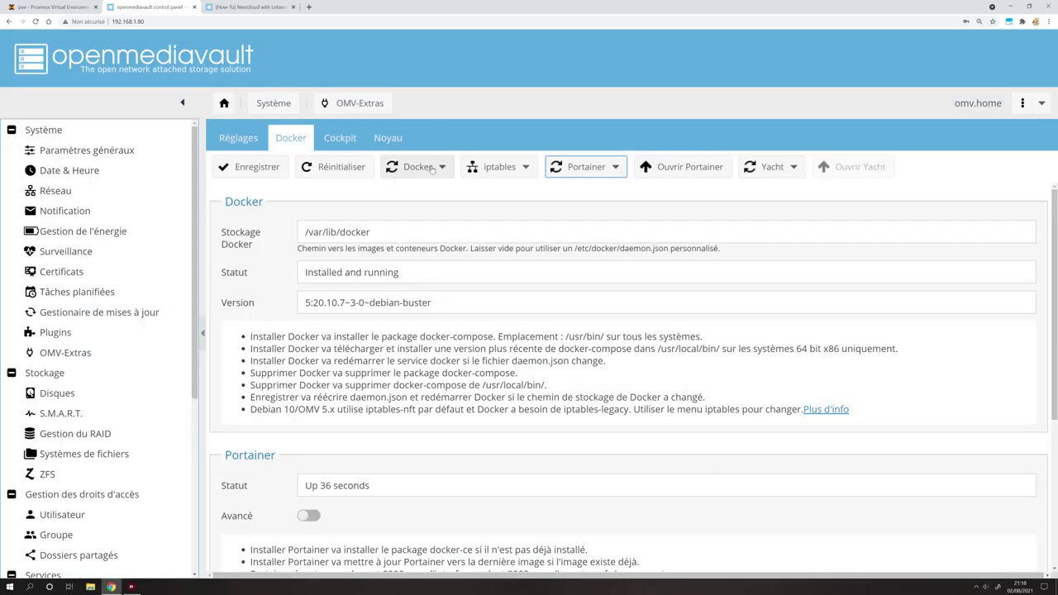
pyautogui.click(597, 168)
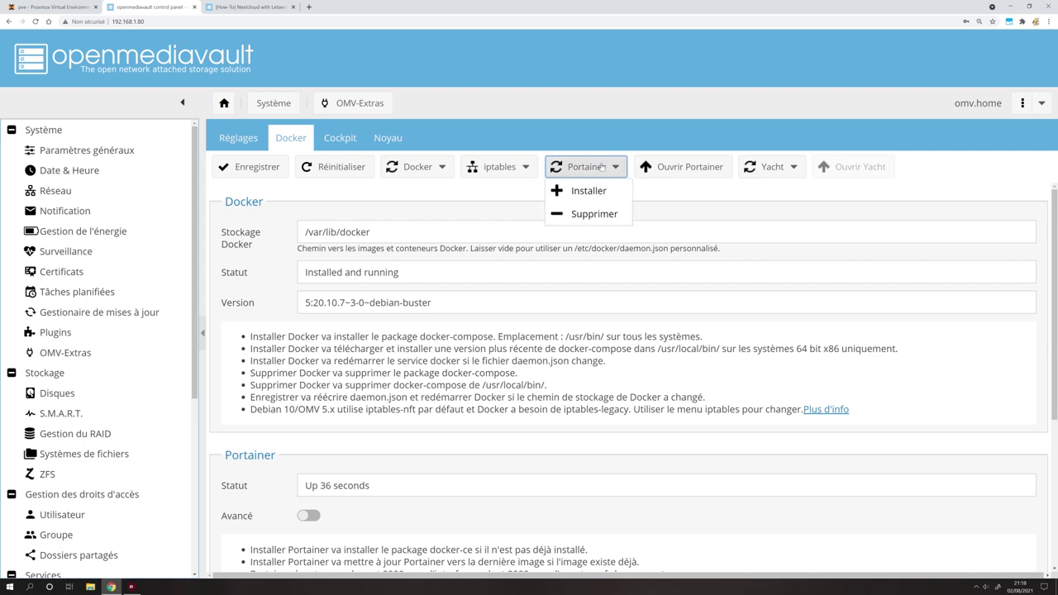
pyautogui.click(612, 140)
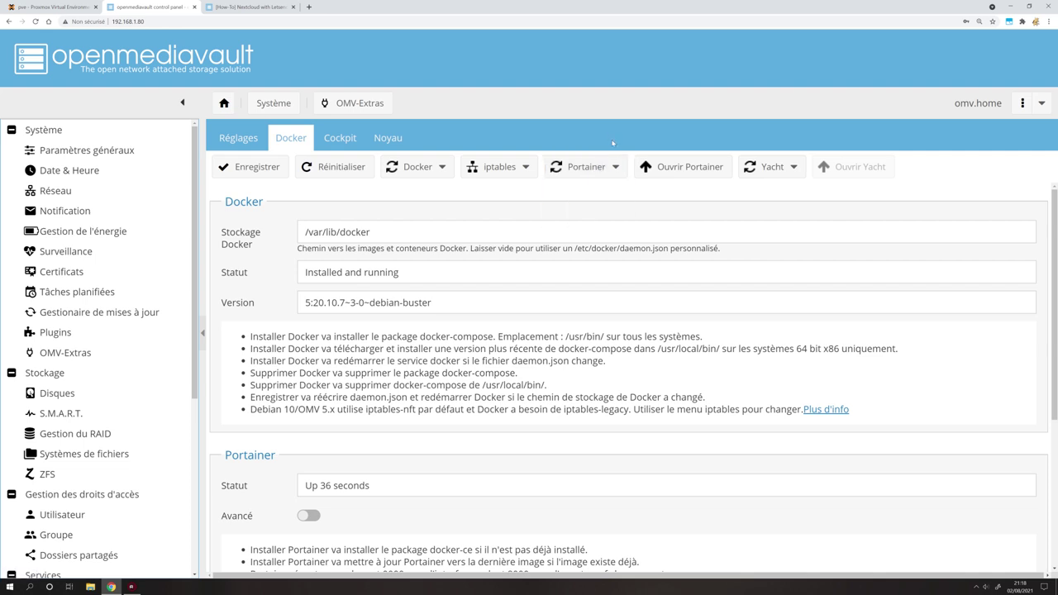
# Enable Portainer's Avancé option to reveal web port 9000 and agent port 8000, and save.
pyautogui.scroll(-2, 306, 485)
pyautogui.click(311, 394)
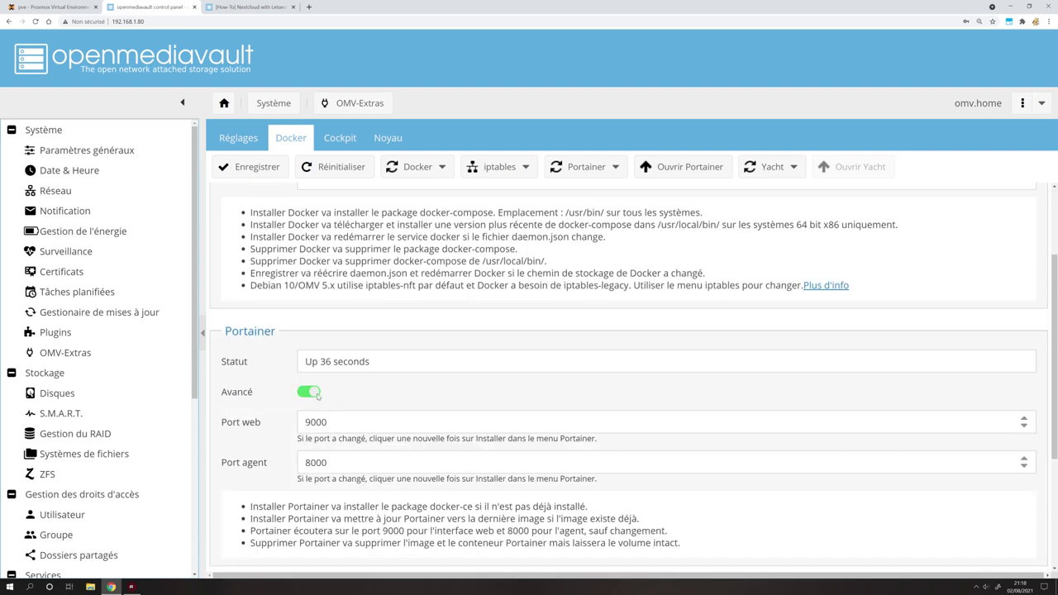
pyautogui.click(274, 169)
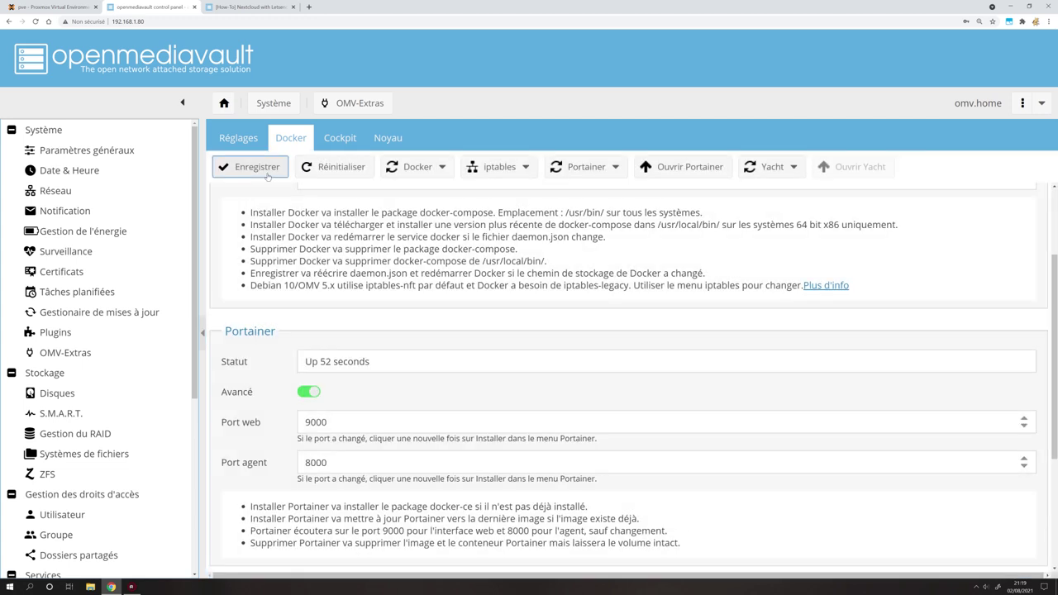
pyautogui.click(342, 138)
pyautogui.click(298, 139)
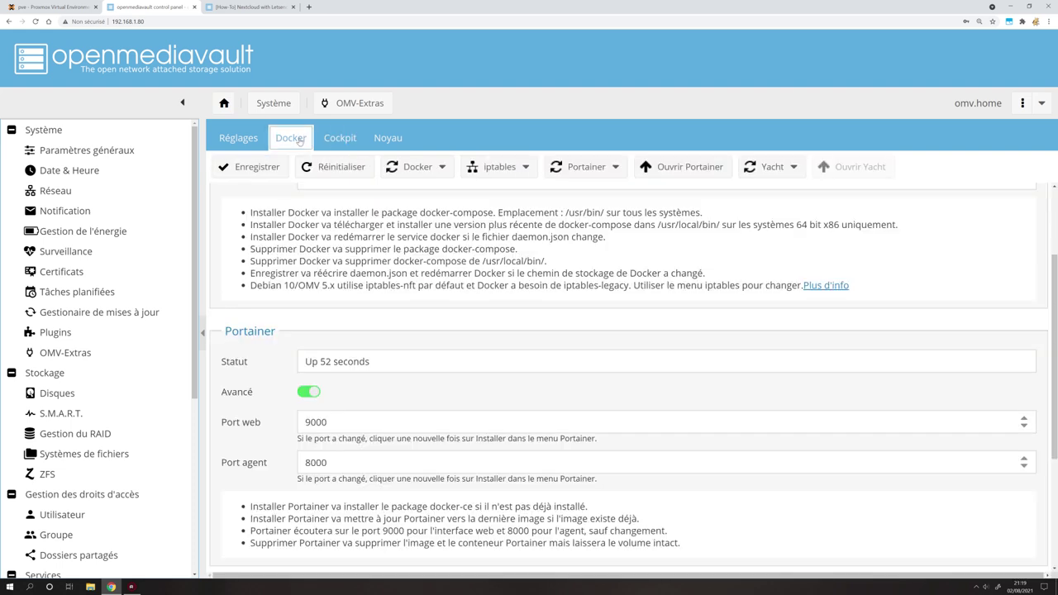
pyautogui.scroll(1, 331, 369)
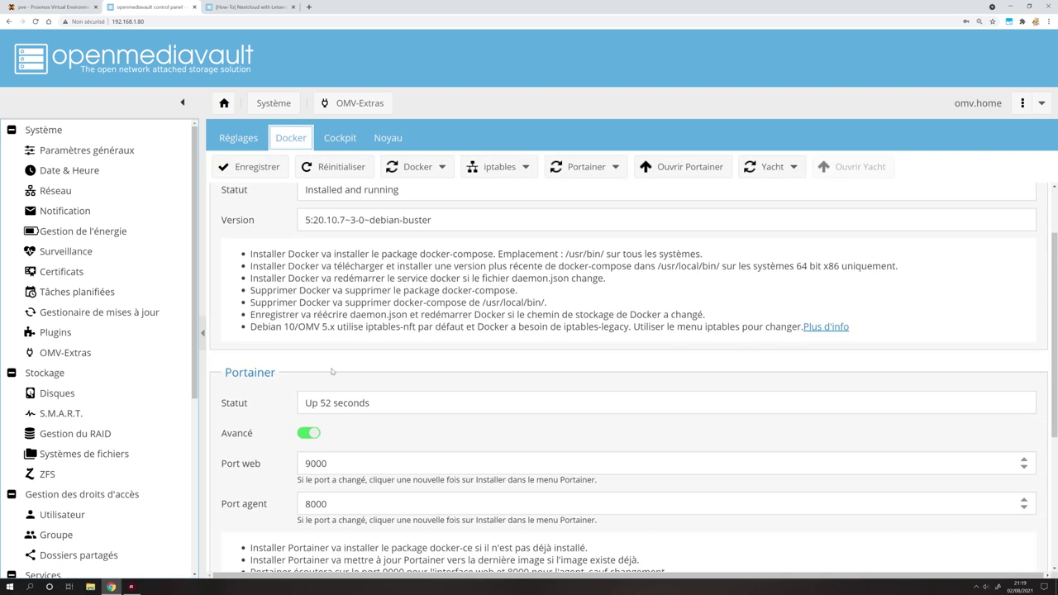
# Open the Portainer web interface and confirm it uses web port 9000 from openmediavault.
pyautogui.click(700, 168)
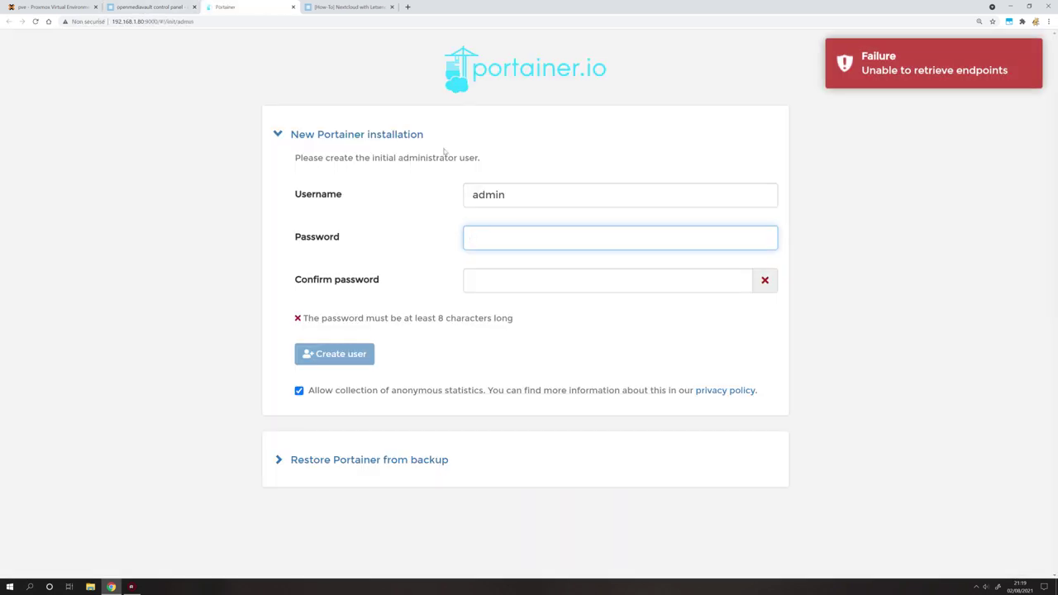
pyautogui.moveTo(156, 21); pyautogui.dragTo(113, 22)
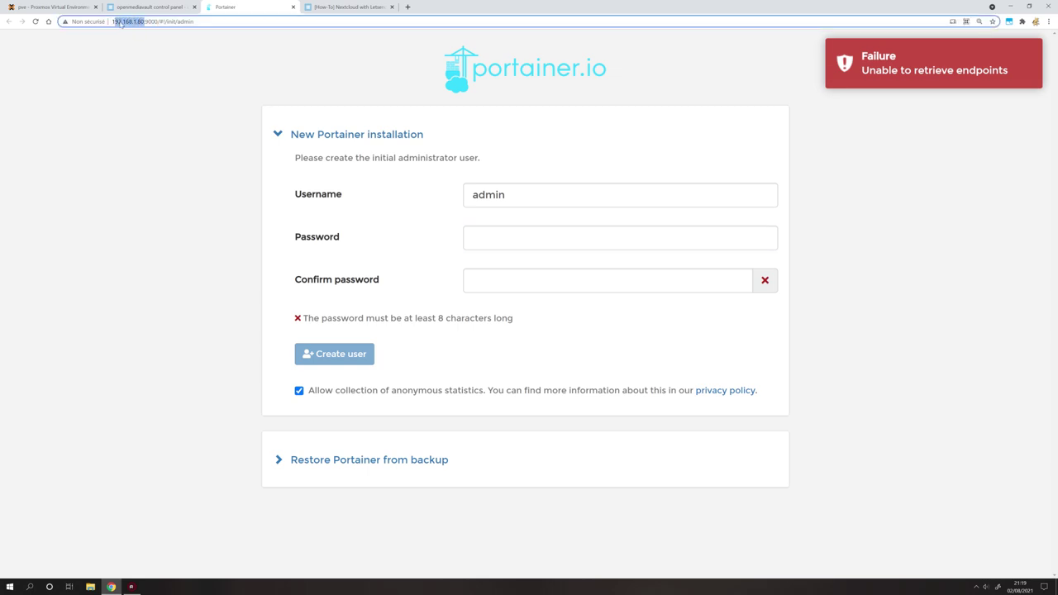
pyautogui.click(132, 8)
pyautogui.click(213, 9)
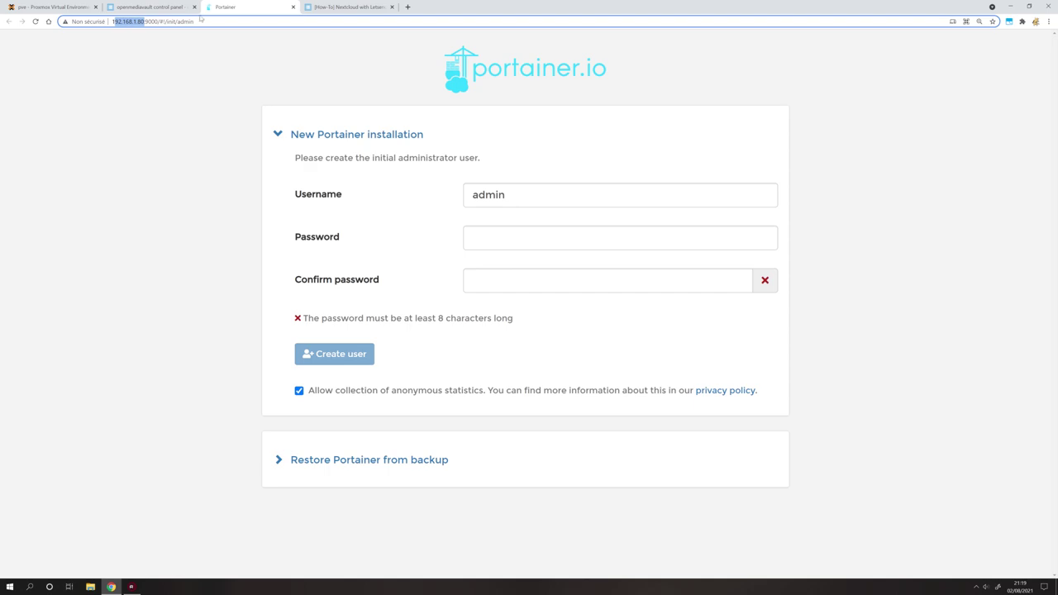
pyautogui.click(152, 7)
pyautogui.moveTo(331, 464); pyautogui.dragTo(286, 464)
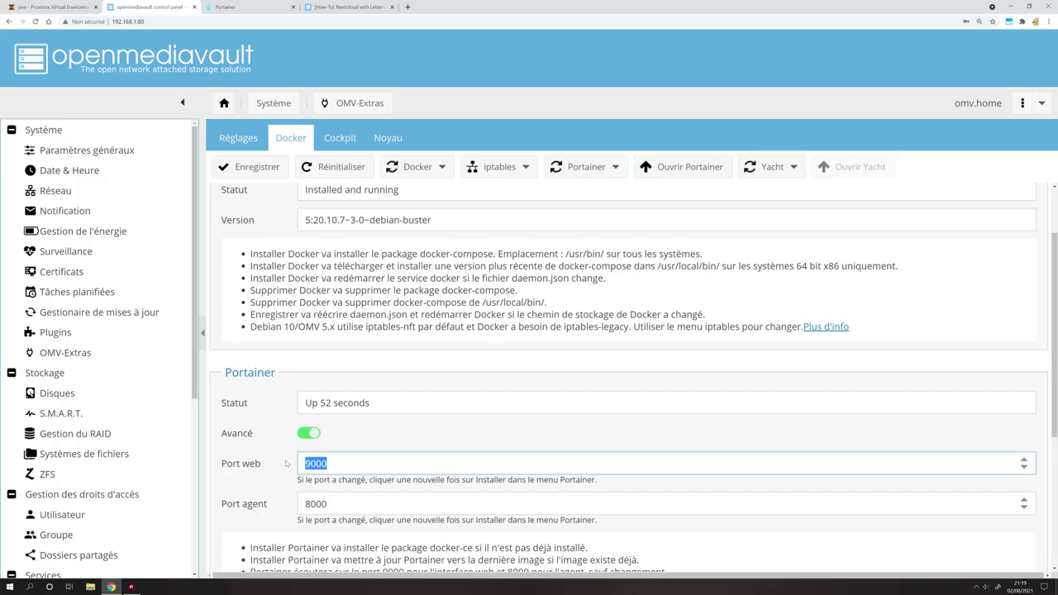
pyautogui.click(248, 7)
# Create the Portainer admin user with a pasted, confirmed password and anonymous statistics unchecked.
pyautogui.click(506, 240)
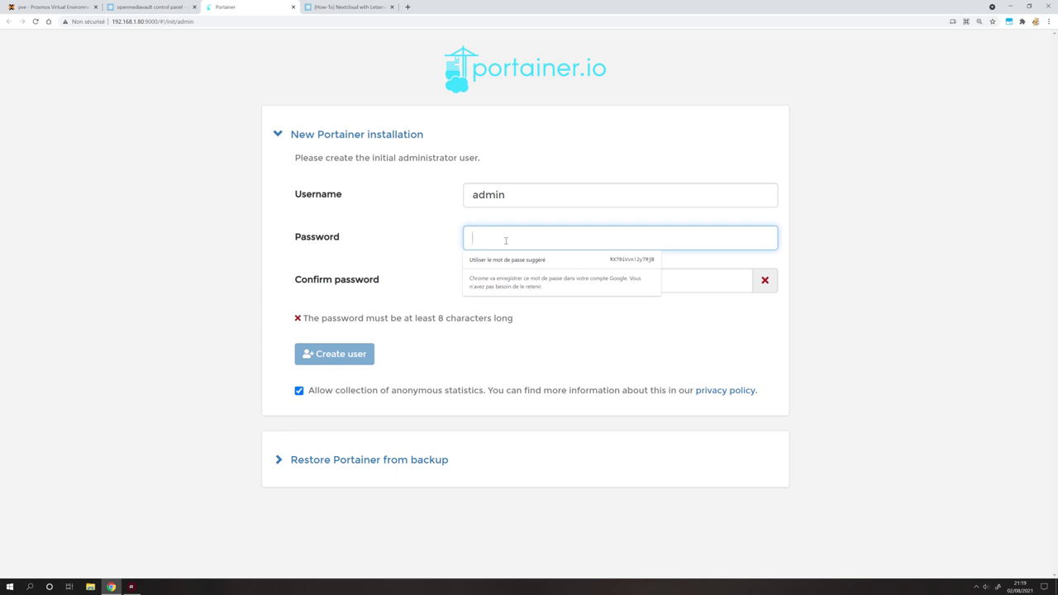
pyautogui.hotkey('ctrl', 'v')
pyautogui.press('Tab')
pyautogui.hotkey('ctrl', 'v')
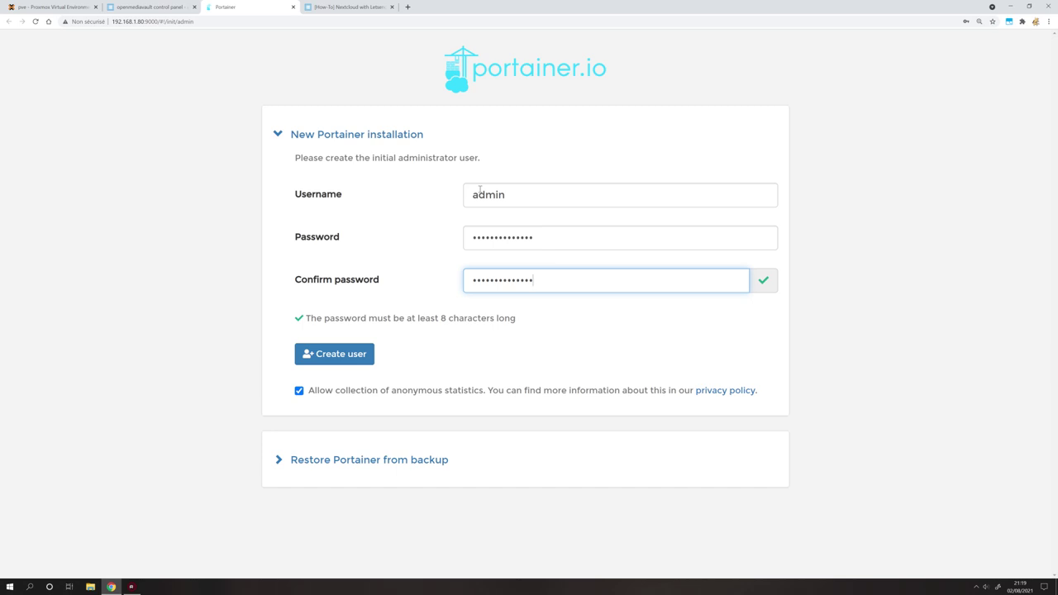
pyautogui.click(303, 397)
pyautogui.click(301, 393)
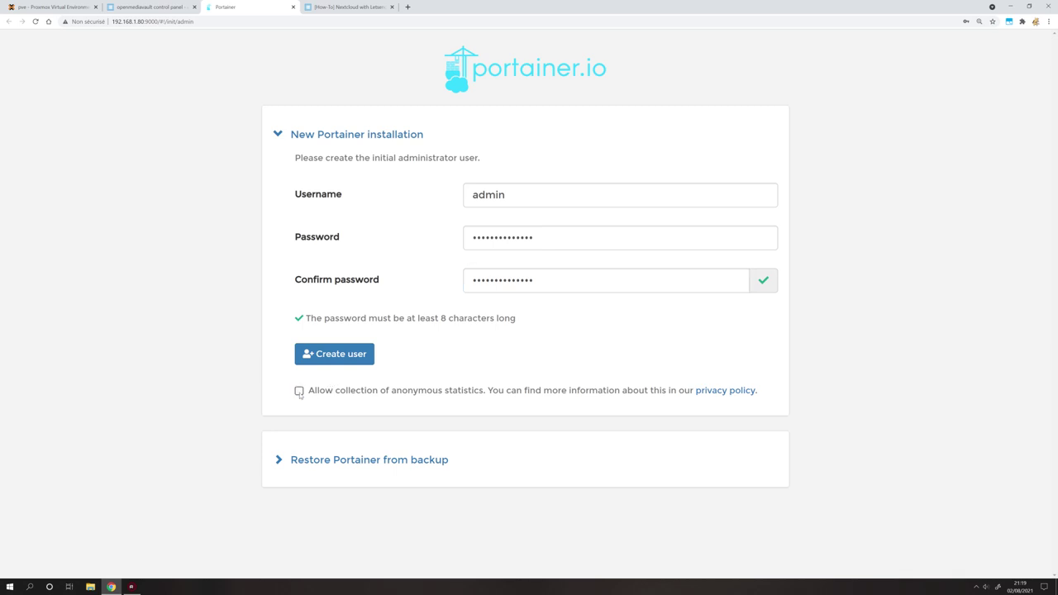
pyautogui.click(332, 355)
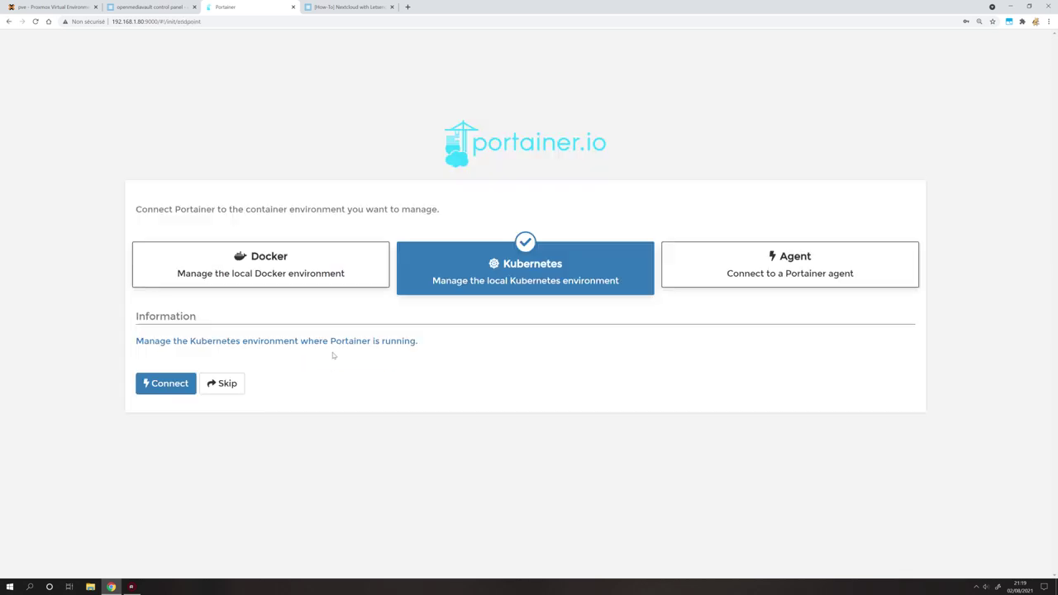
# Connect Portainer to the local Docker endpoint and browse its containers and empty Stacks list.
pyautogui.click(290, 262)
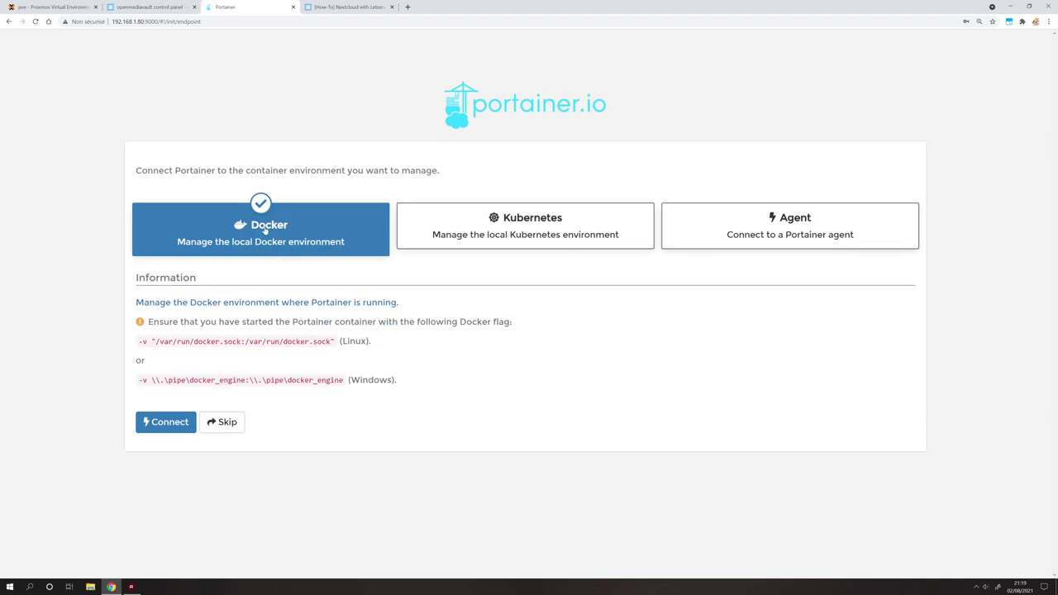
pyautogui.click(159, 423)
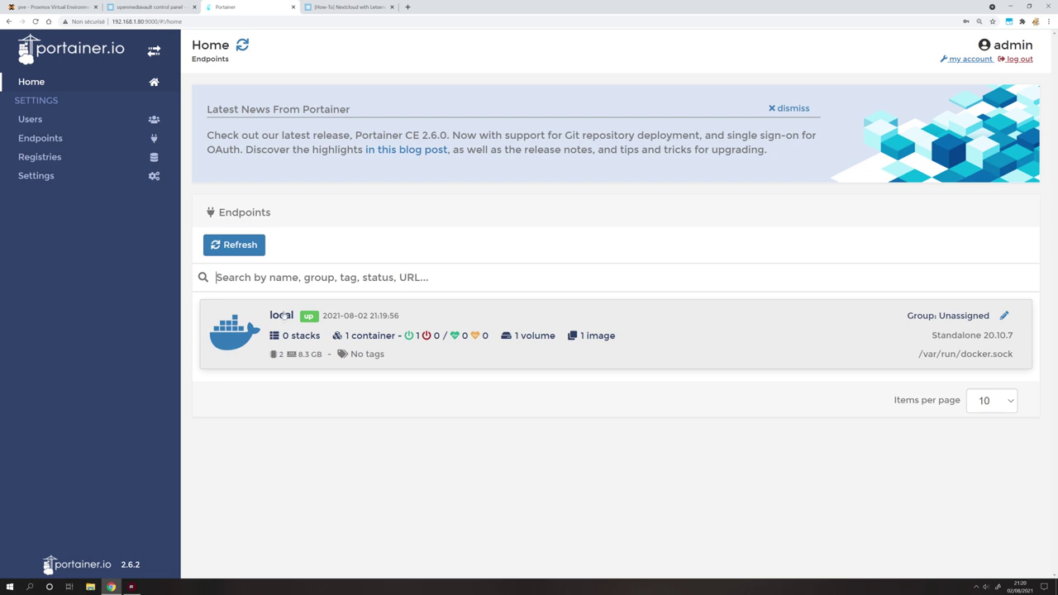
pyautogui.click(282, 316)
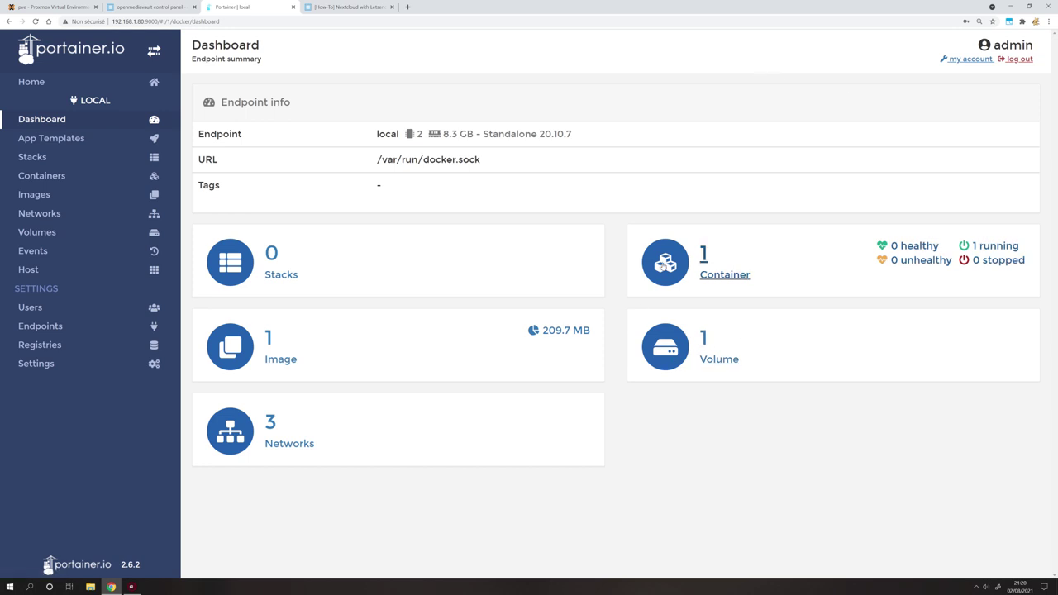
pyautogui.click(664, 263)
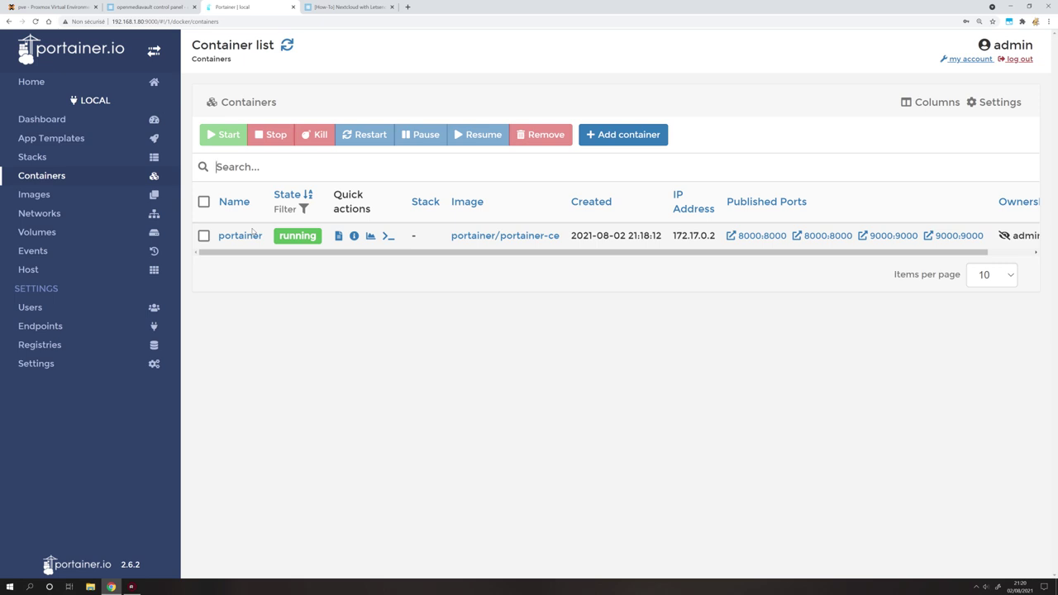
pyautogui.click(42, 161)
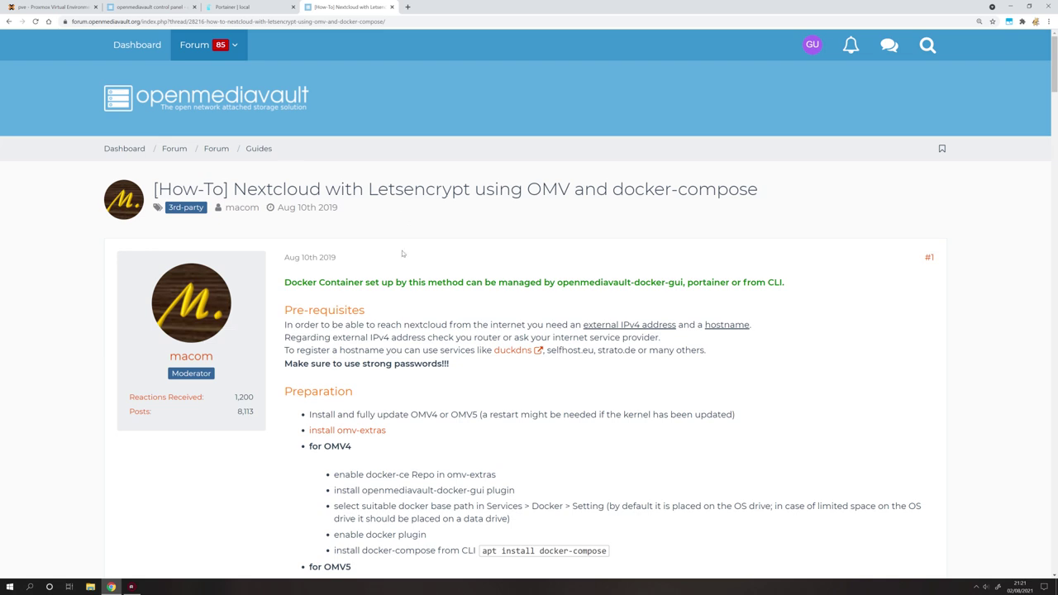
# Copy the guide's Nextcloud docker-compose code and go back to Portainer's empty Stacks list.
pyautogui.scroll(-1, 403, 254)
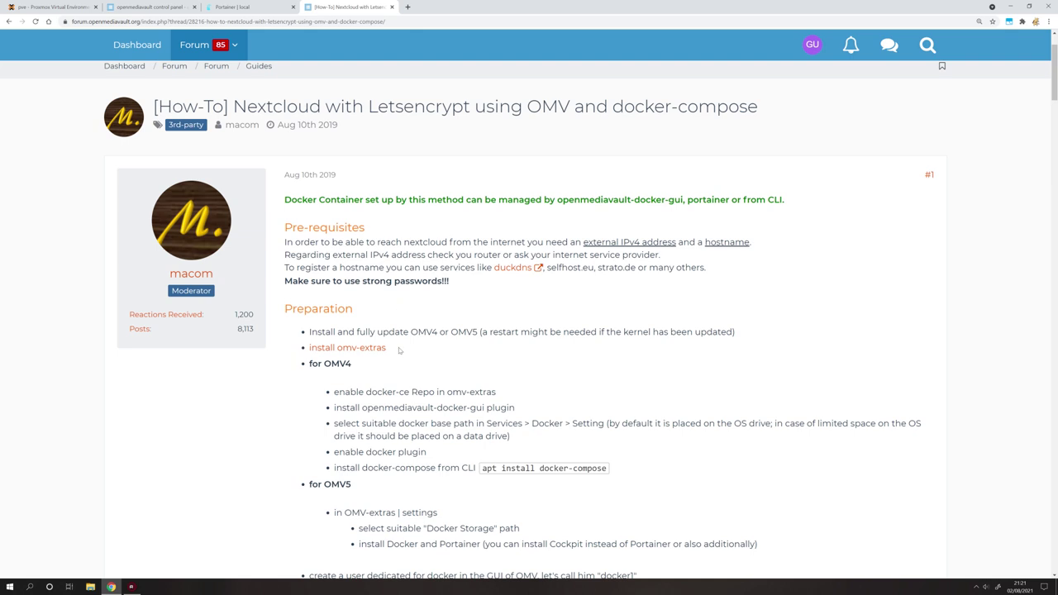
pyautogui.scroll(-1, 399, 351)
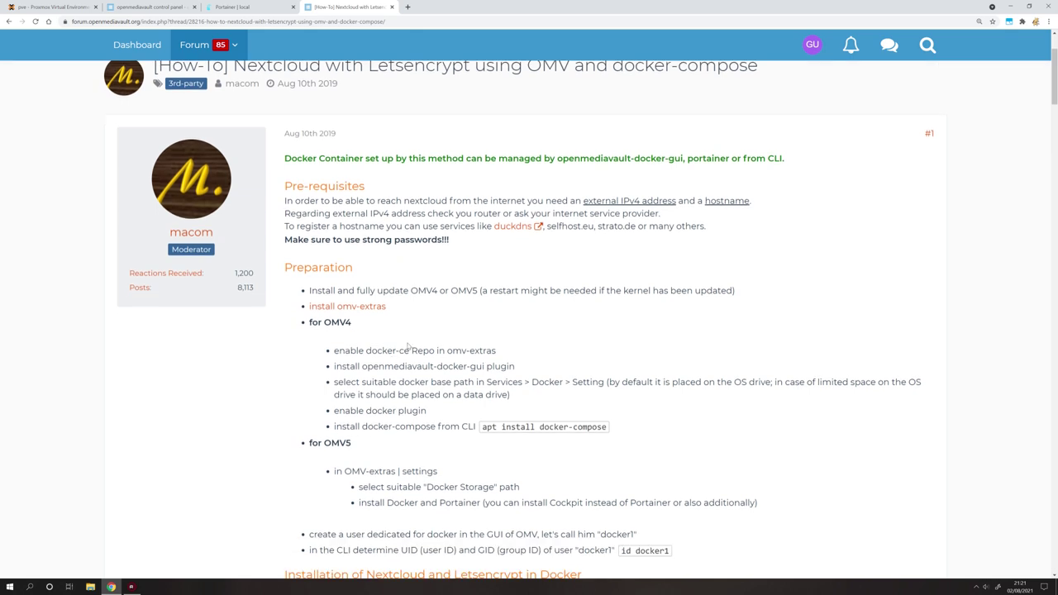
pyautogui.scroll(-1, 405, 341)
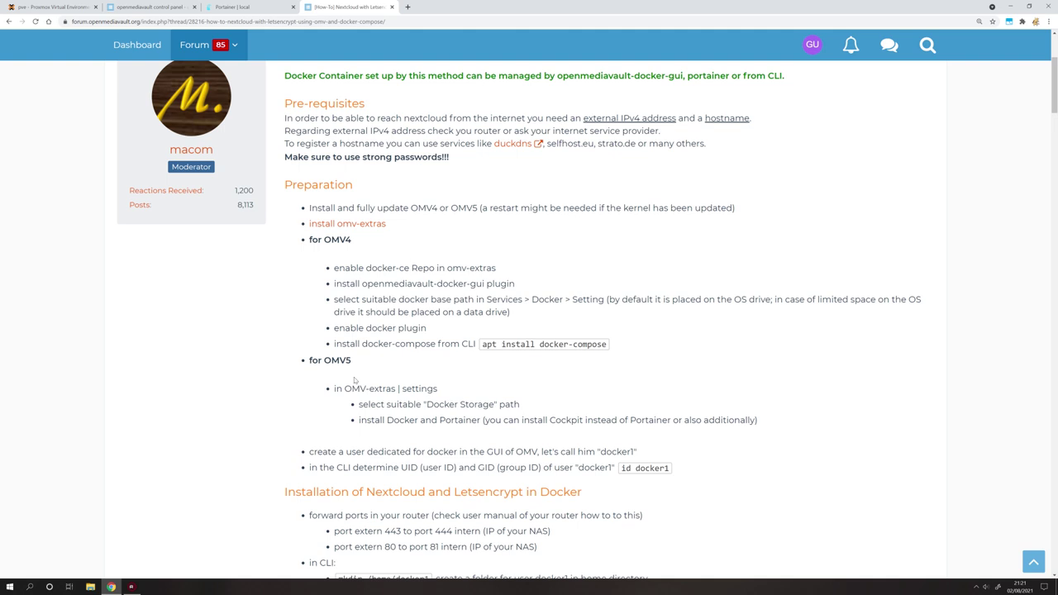
pyautogui.scroll(-6, 356, 380)
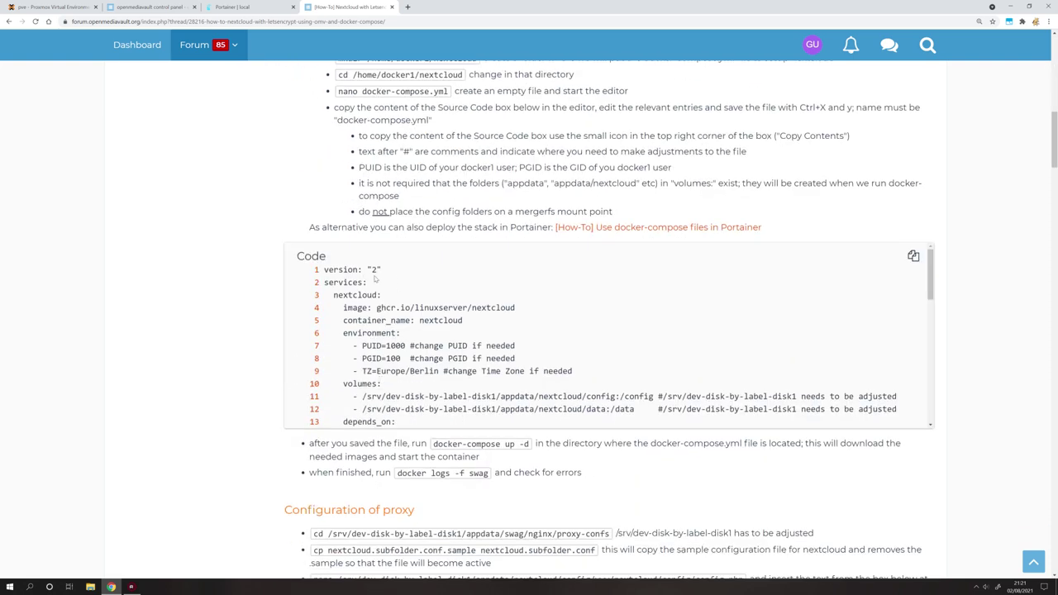
pyautogui.click(914, 256)
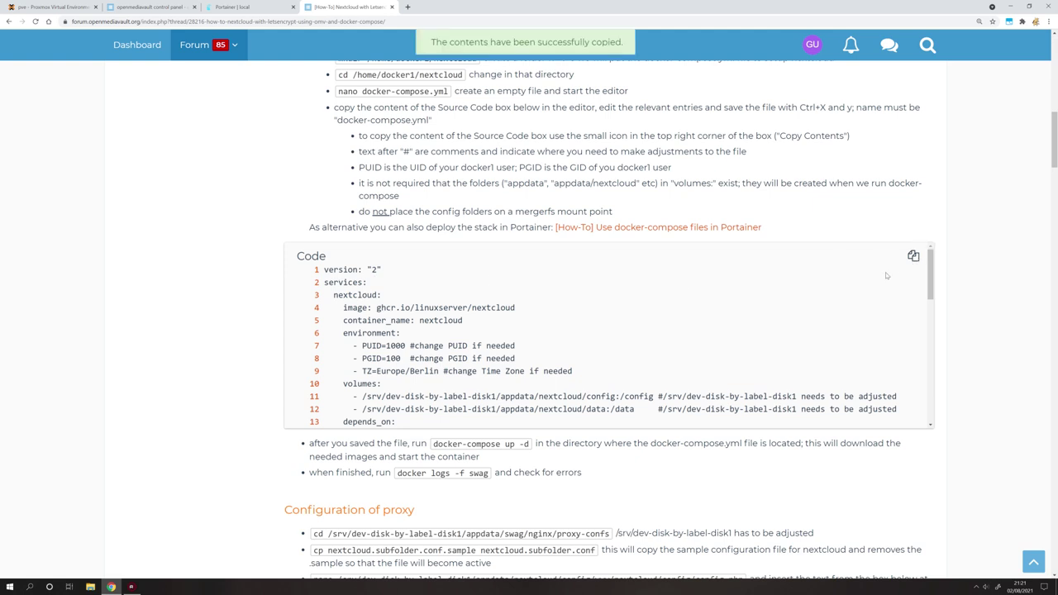
pyautogui.moveTo(344, 262); pyautogui.dragTo(459, 379)
pyautogui.click(459, 381)
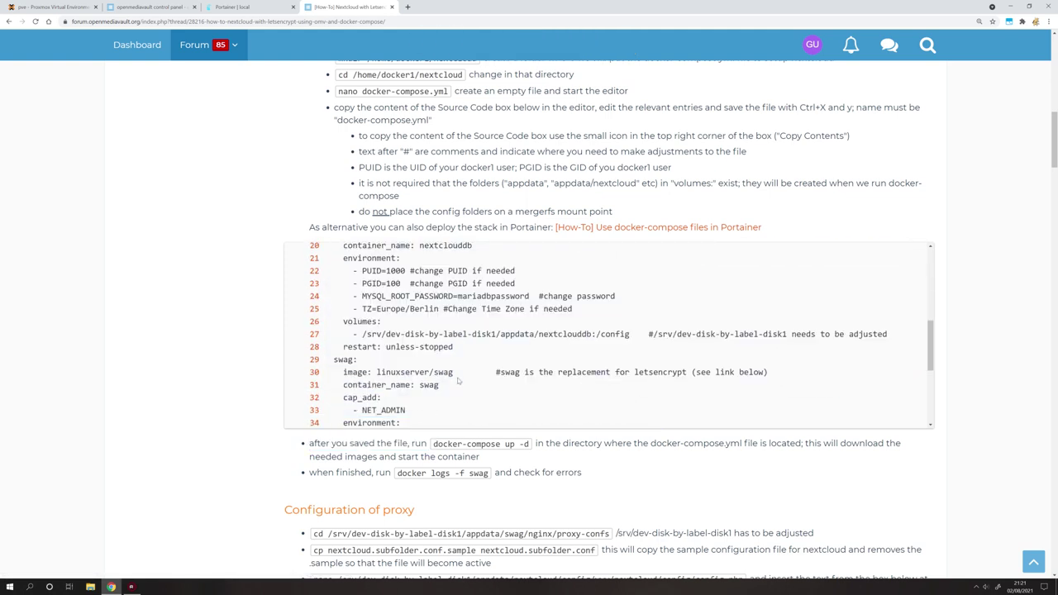
pyautogui.click(261, 7)
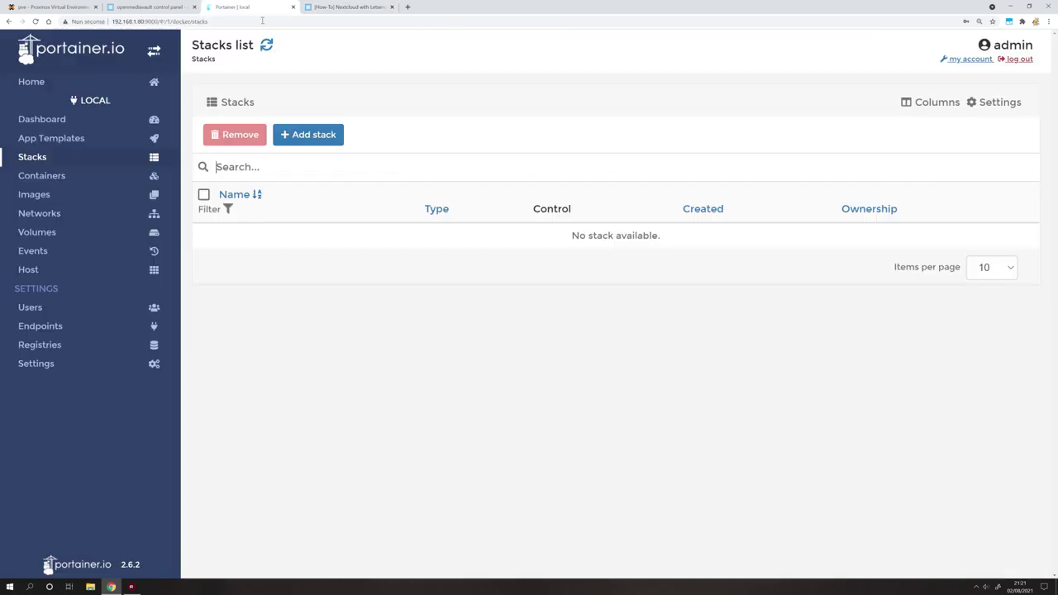
# Add a new stack named nextcloud.
pyautogui.click(316, 136)
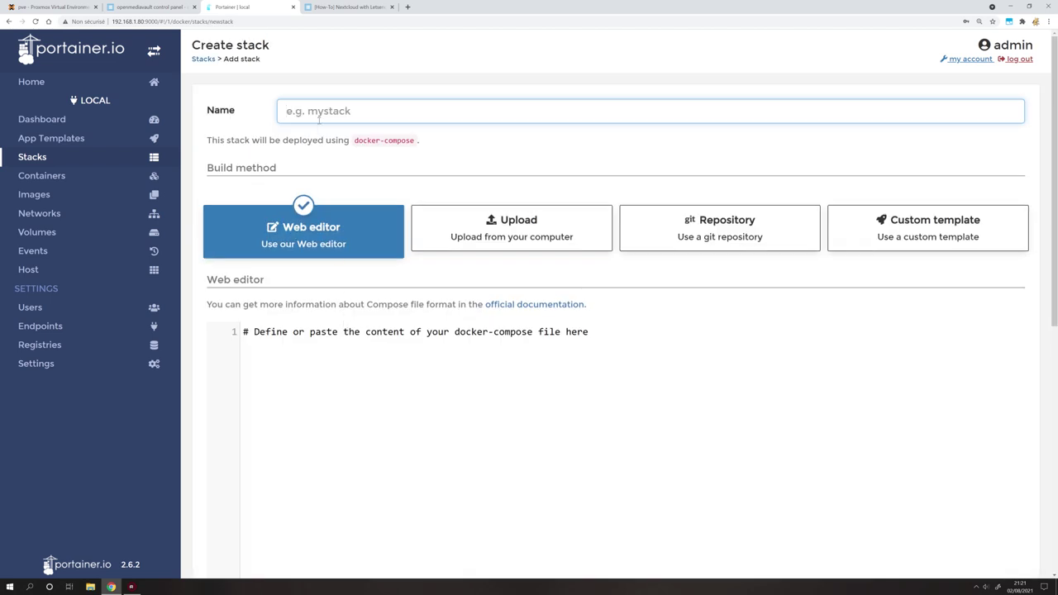
pyautogui.click(320, 115)
pyautogui.write('nextcloud')
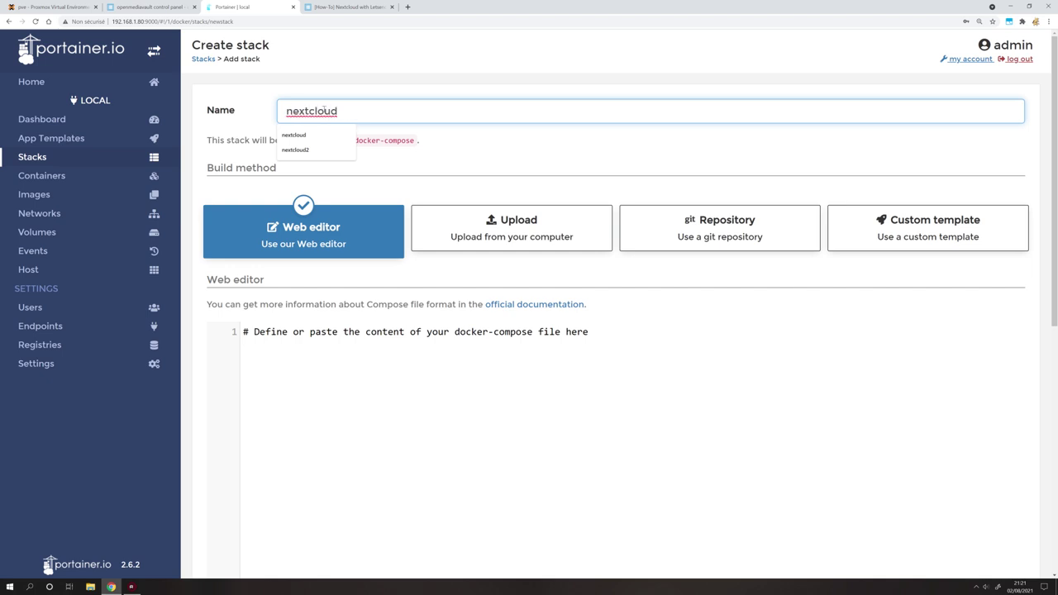
pyautogui.click(309, 86)
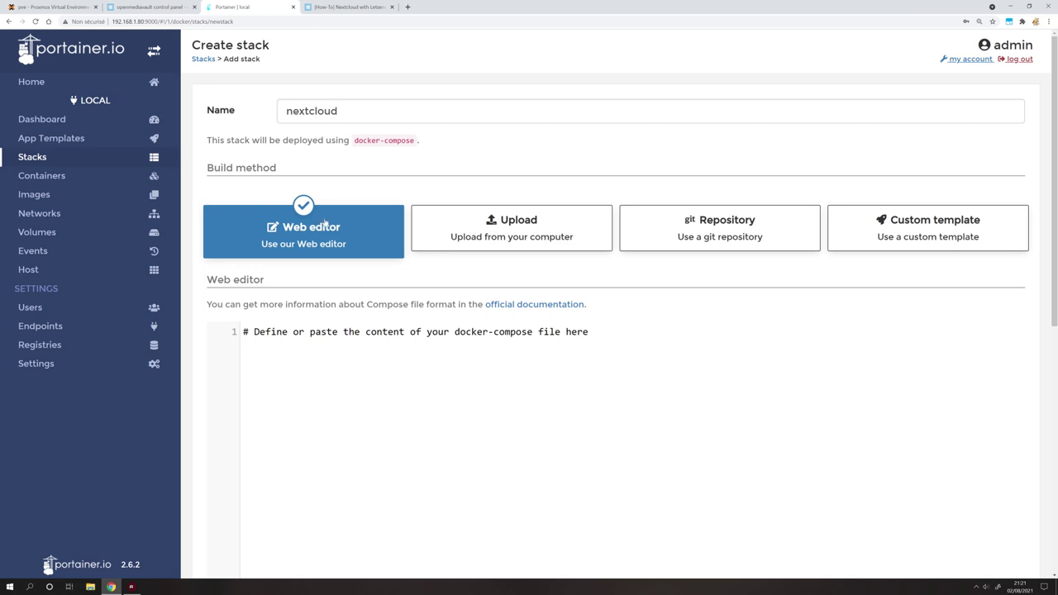
# Paste the copied nextcloud, mariadb and swag docker-compose file into the stack's web editor.
pyautogui.scroll(-2, 325, 248)
pyautogui.click(317, 284)
pyautogui.hotkey('ctrl', 'v')
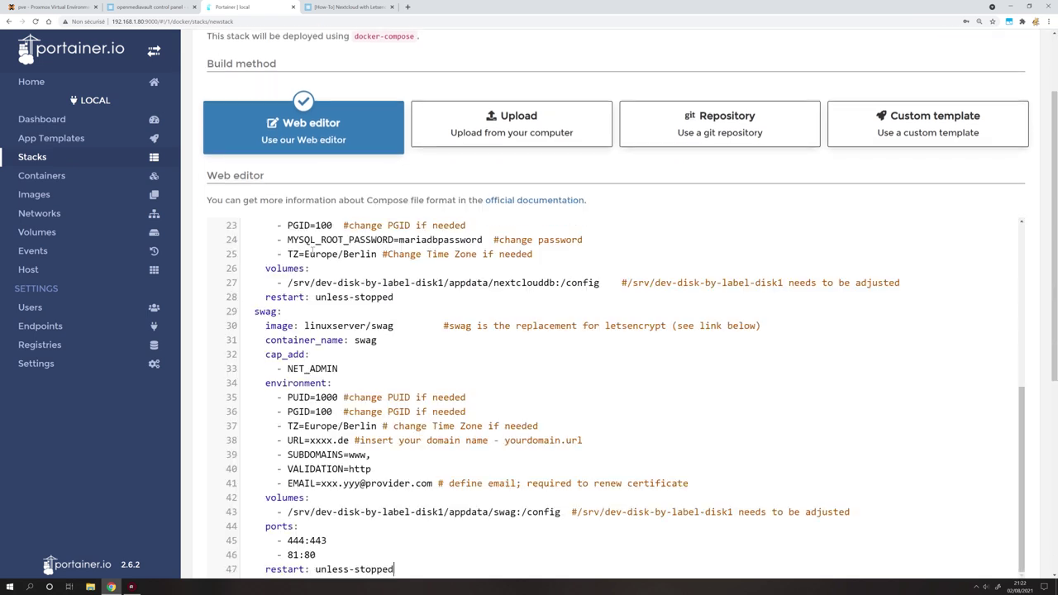
pyautogui.scroll(5, 317, 258)
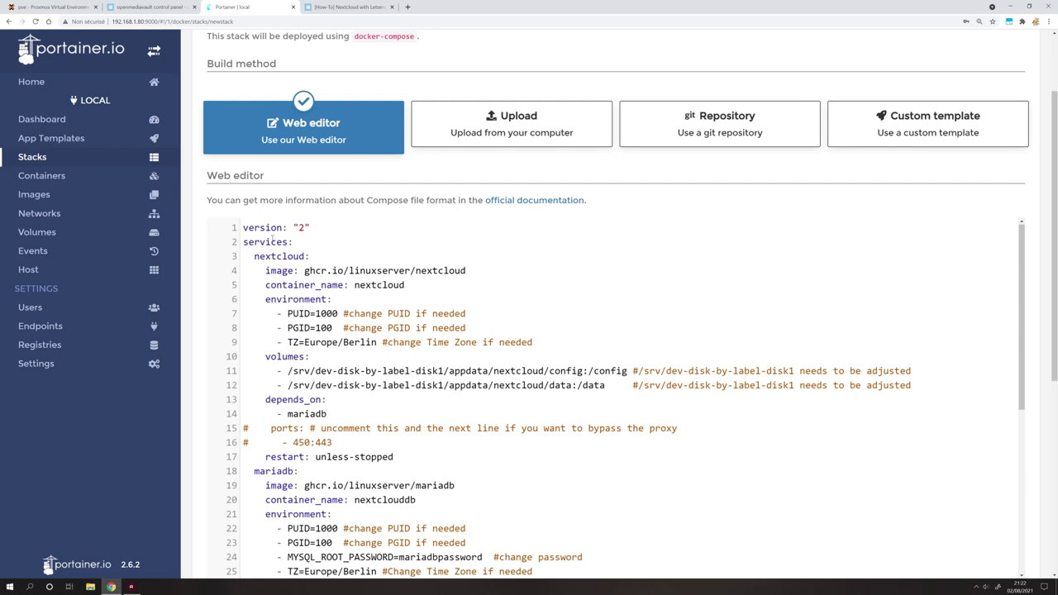
pyautogui.moveTo(243, 227); pyautogui.dragTo(325, 473)
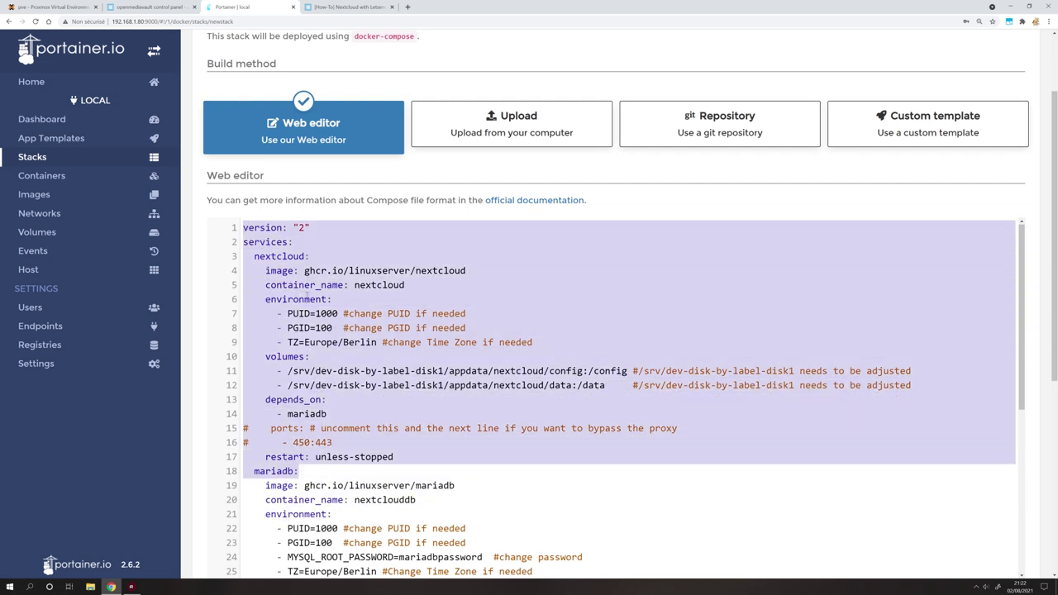
# Comment out the swag service block from line 29 to the end of the compose file.
pyautogui.click(309, 258)
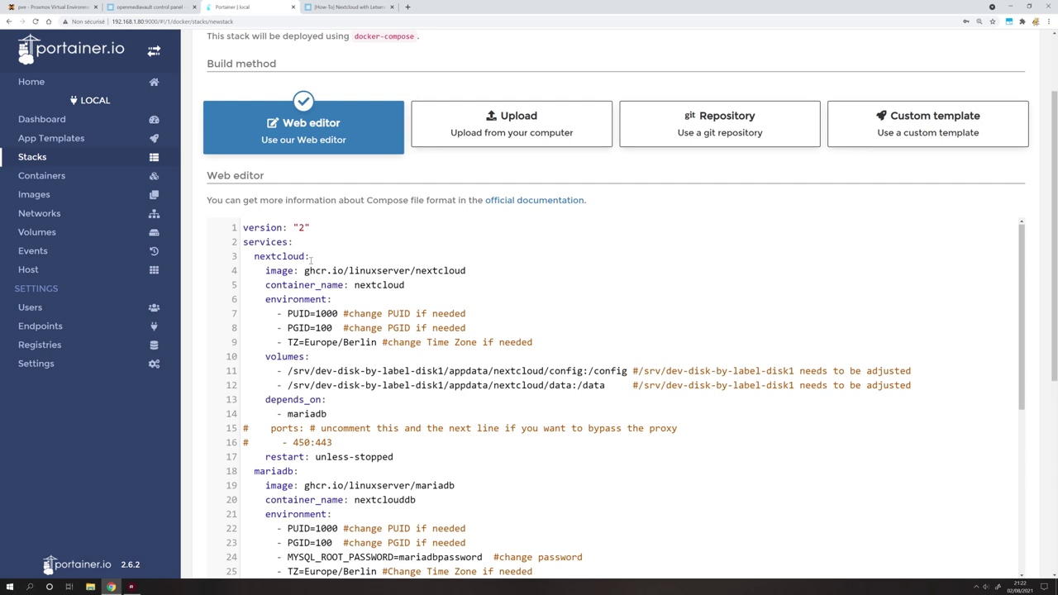
pyautogui.scroll(-4, 312, 261)
pyautogui.moveTo(299, 306); pyautogui.dragTo(251, 306)
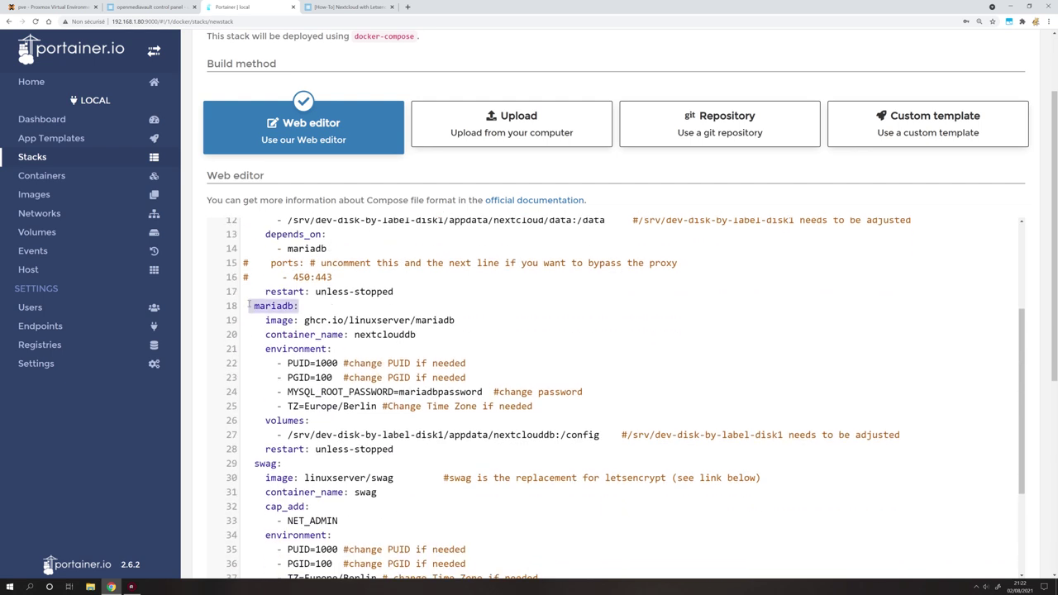
pyautogui.scroll(-4, 249, 305)
pyautogui.moveTo(253, 312); pyautogui.dragTo(348, 470)
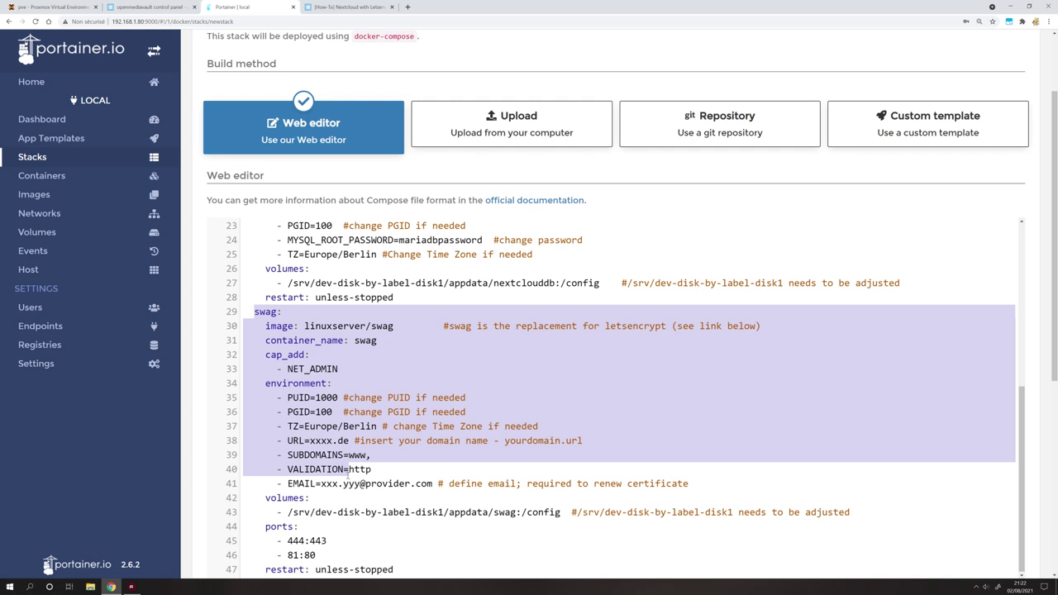
pyautogui.scroll(-3, 348, 470)
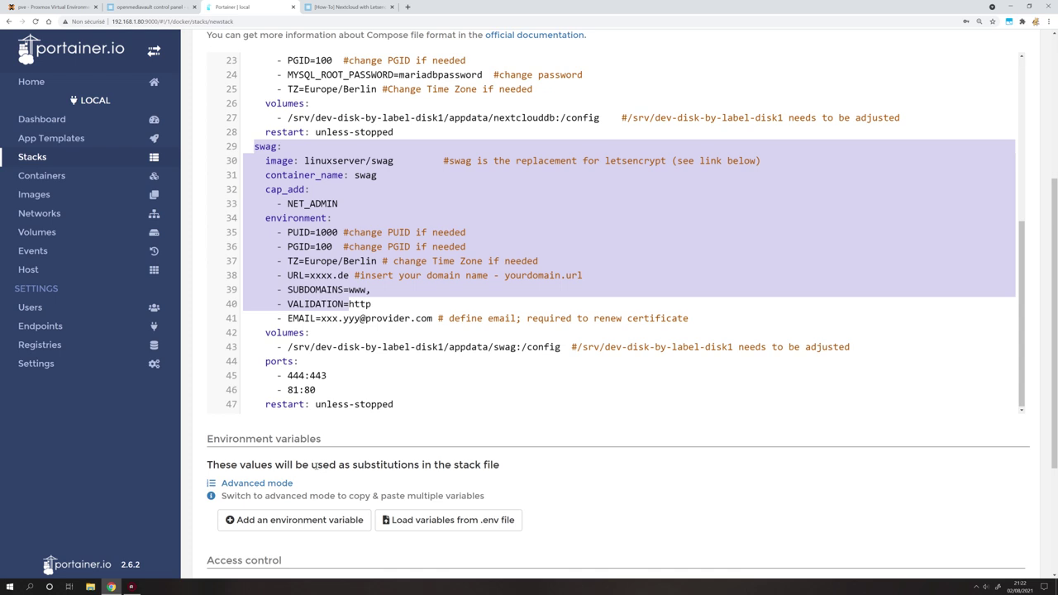
pyautogui.scroll(1, 324, 447)
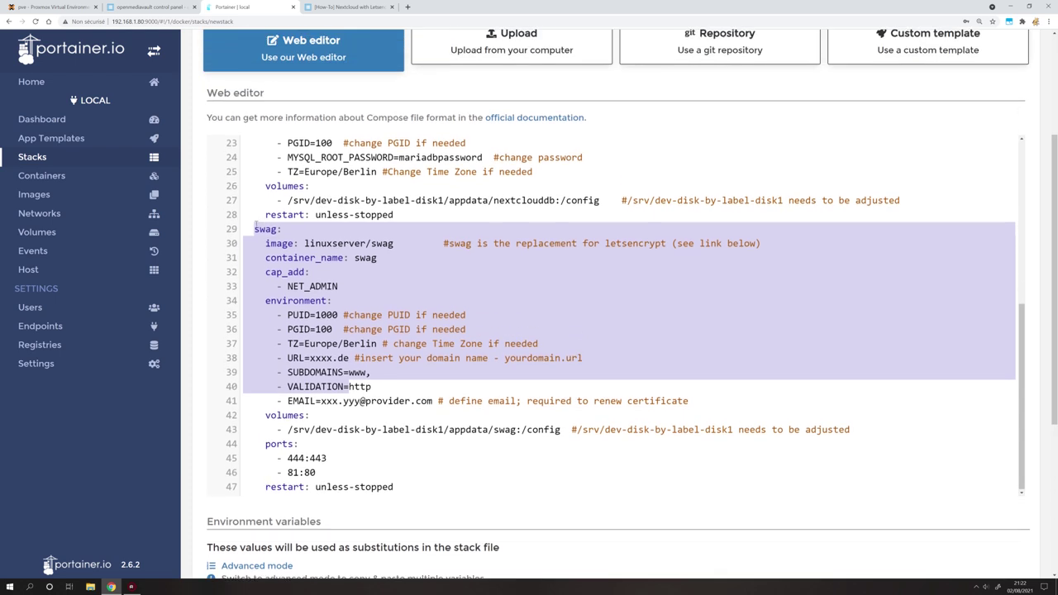
pyautogui.click(250, 229)
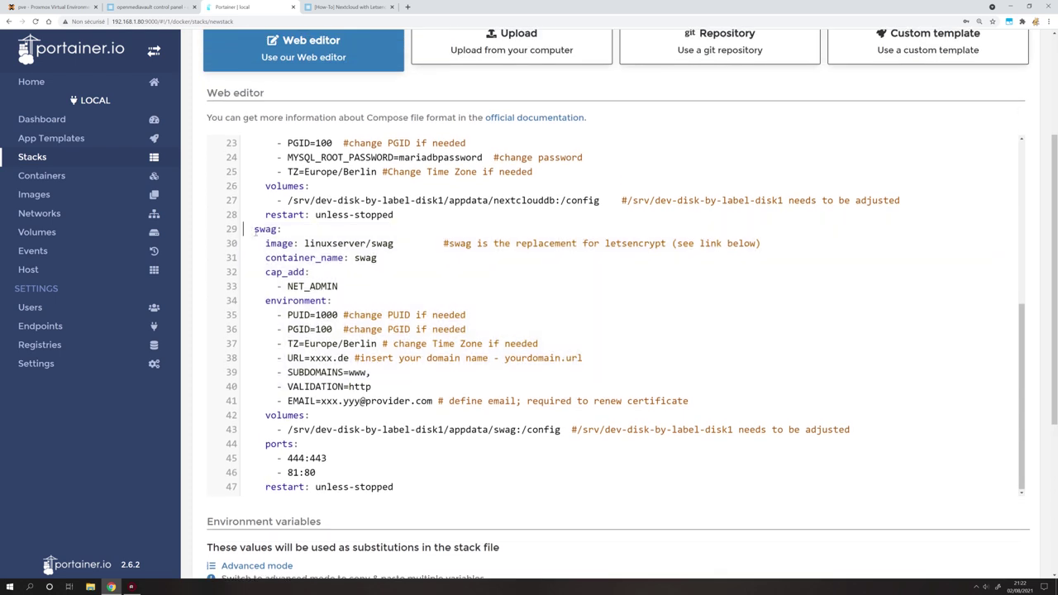
pyautogui.hotkey('ctrl', 'shift', 'End')
pyautogui.hotkey('ctrl', '/')
pyautogui.scroll(1, 275, 258)
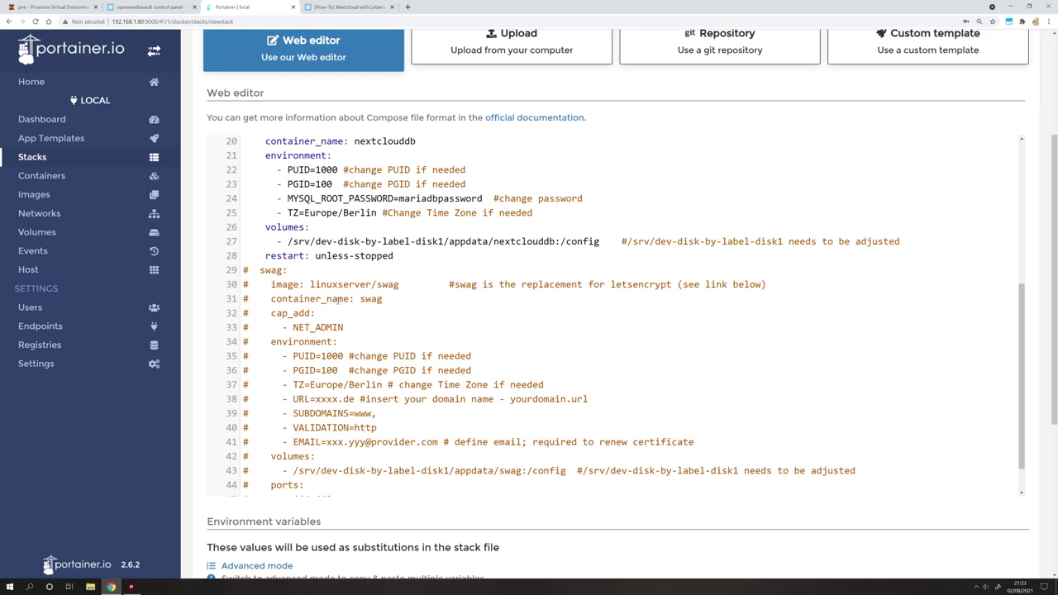
# Review the version and services lines at the top of the compose file.
pyautogui.scroll(4, 531, 196)
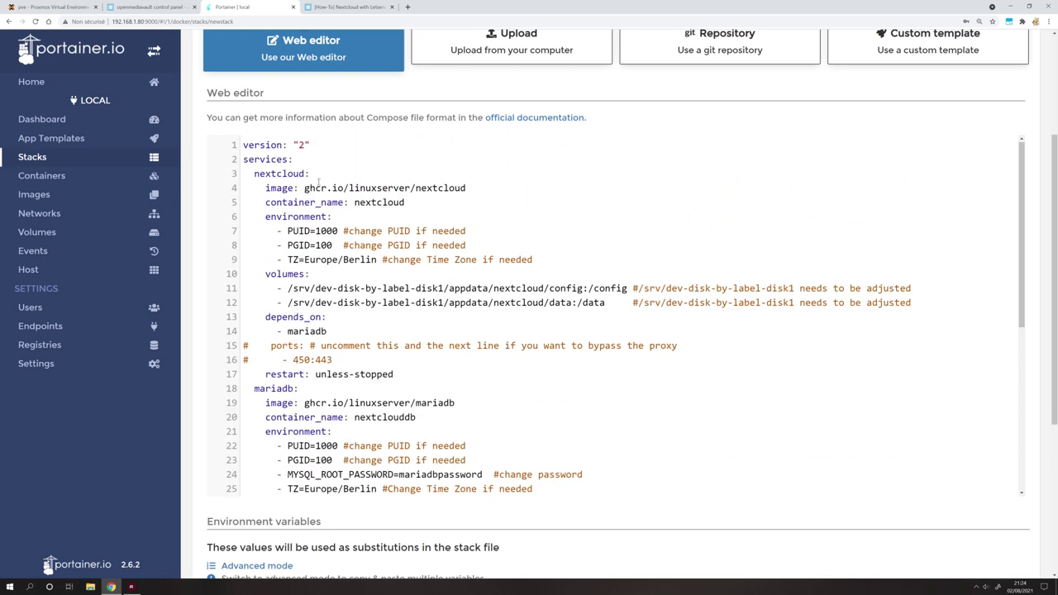
pyautogui.scroll(-2, 339, 344)
pyautogui.scroll(2, 339, 343)
pyautogui.moveTo(314, 145); pyautogui.dragTo(255, 143)
pyautogui.press('Down')
pyautogui.press('End')
pyautogui.hotkey('shift', 'Home')
pyautogui.click(248, 174)
# Check the nextcloud and mariadb services and open the ghcr.io/linuxserver/nextcloud image page in a new tab.
pyautogui.click(311, 174)
pyautogui.keyDown('shift'); pyautogui.click(247, 174); pyautogui.keyUp('shift')
pyautogui.moveTo(321, 389); pyautogui.dragTo(225, 392)
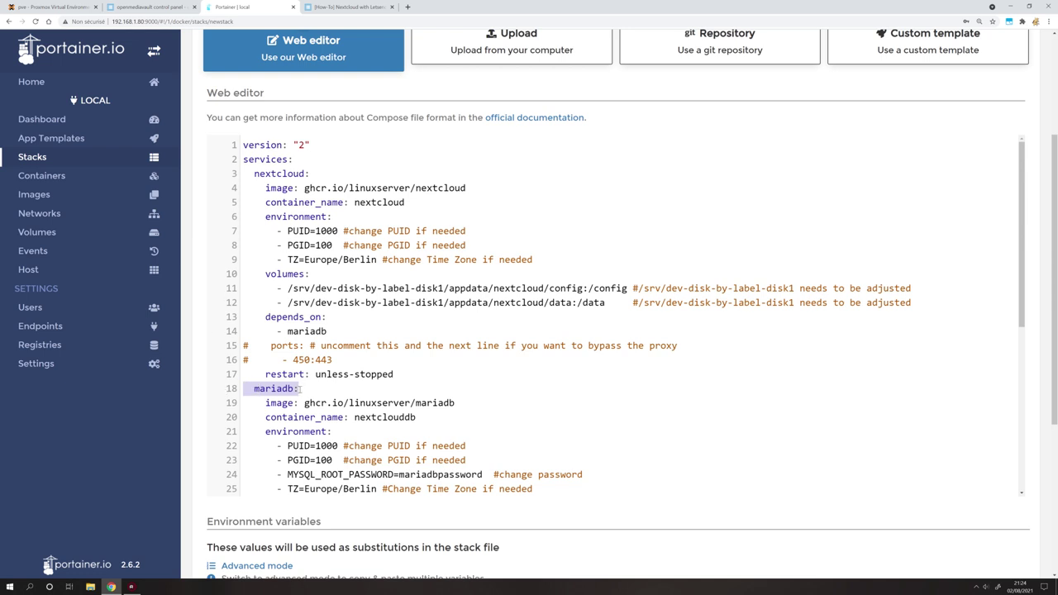
pyautogui.moveTo(305, 187); pyautogui.dragTo(510, 191)
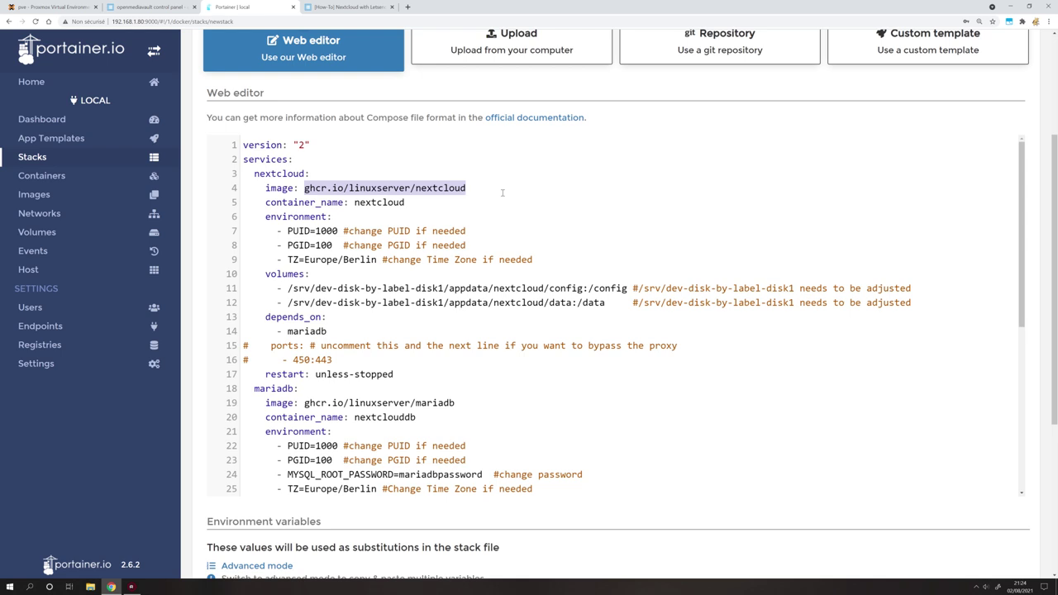
pyautogui.moveTo(384, 188); pyautogui.dragTo(402, 7)
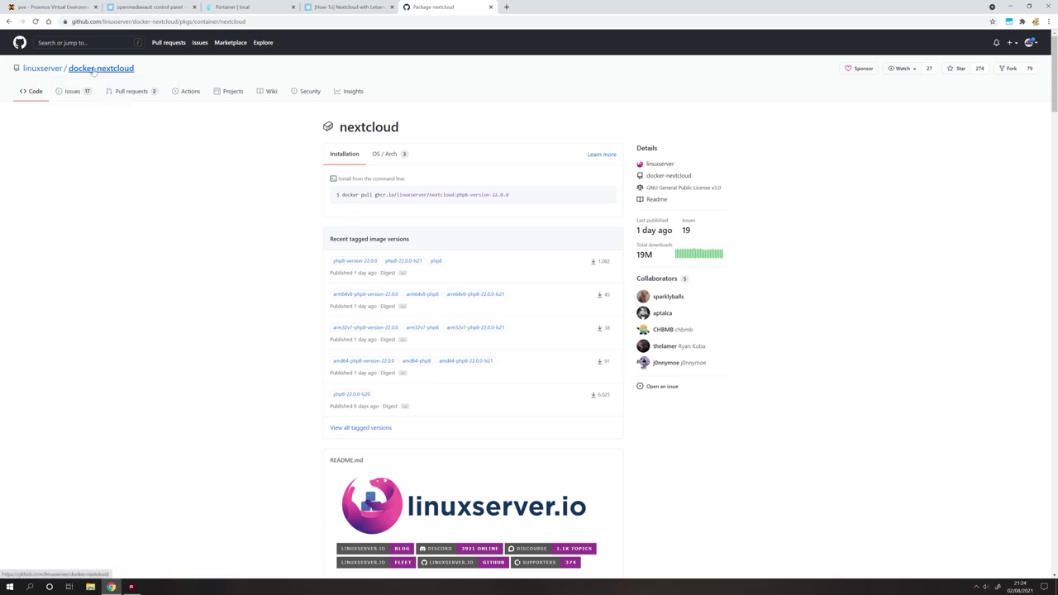
# Leave GitHub's linuxserver nextcloud package page and return to Portainer's compose editor.
pyautogui.moveTo(41, 71)
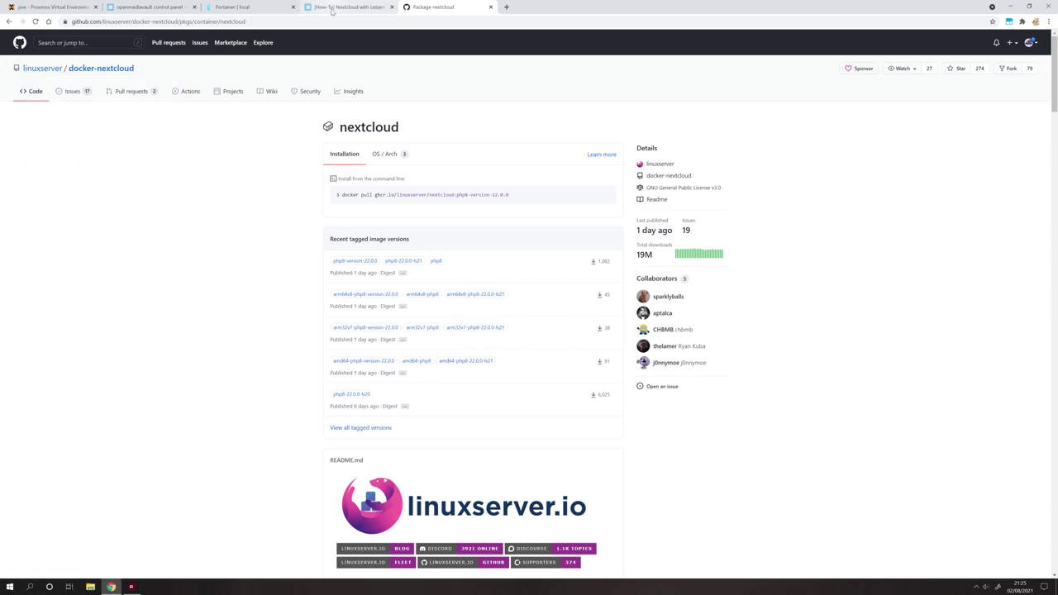
pyautogui.click(263, 8)
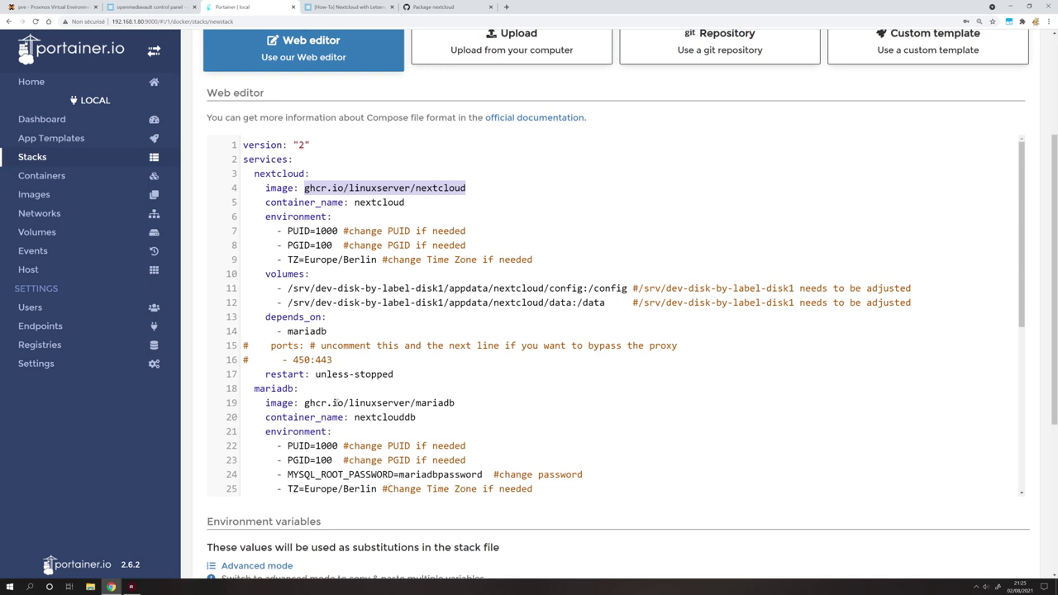
# Review the nextcloud and mariadb image names and the nextcloud and nextclouddb container names.
pyautogui.moveTo(463, 404); pyautogui.dragTo(337, 403)
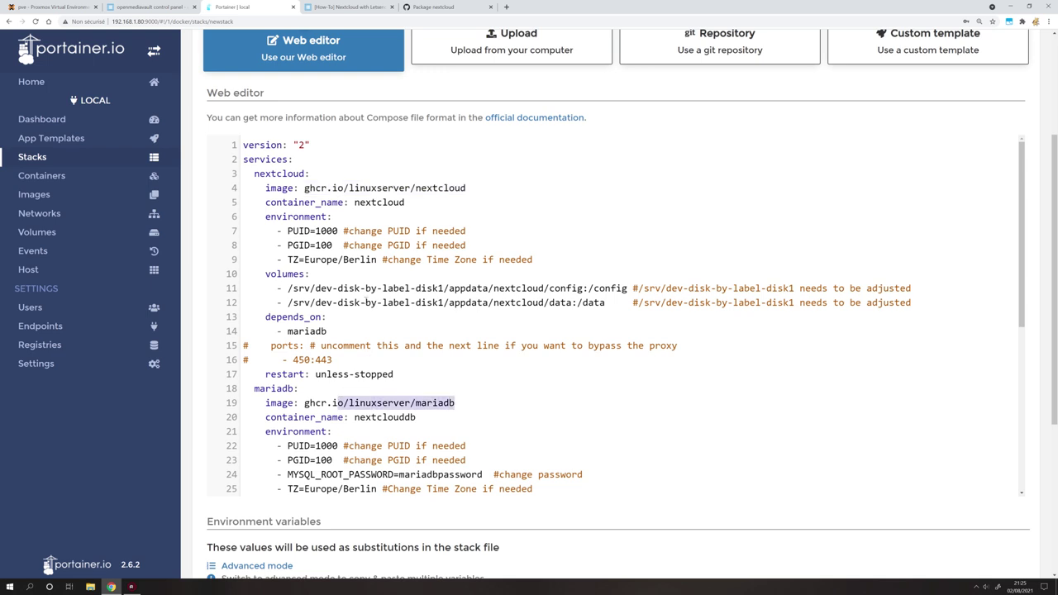
pyautogui.moveTo(265, 188); pyautogui.dragTo(465, 188)
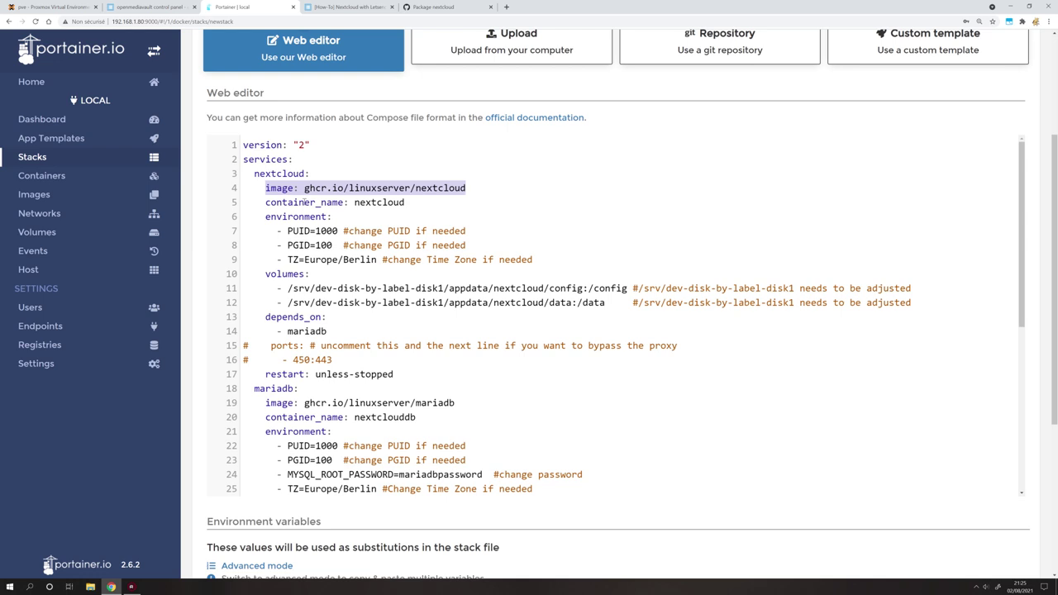
pyautogui.moveTo(455, 403); pyautogui.dragTo(304, 402)
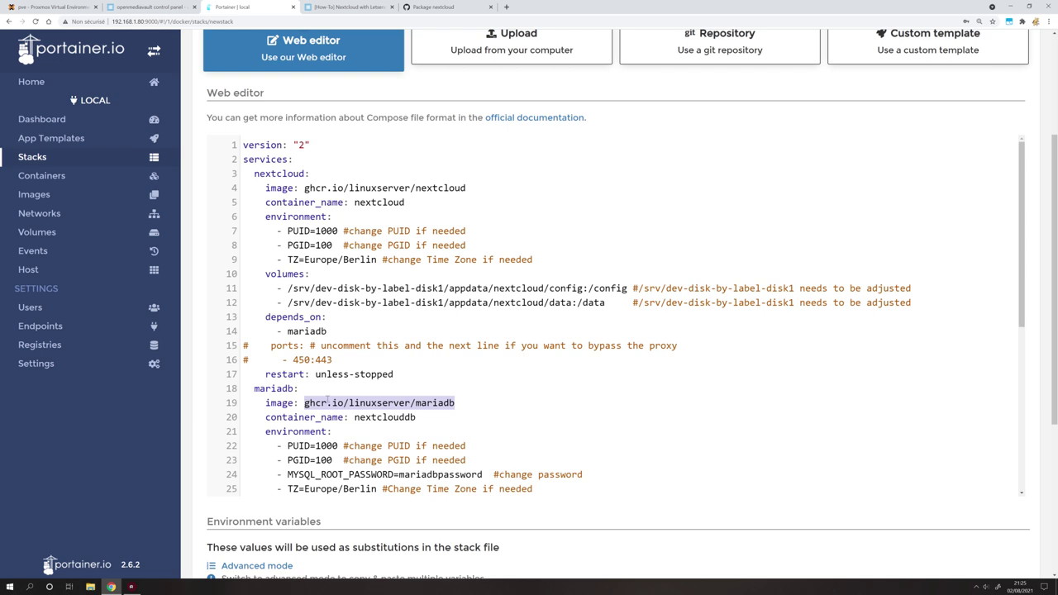
pyautogui.moveTo(354, 202); pyautogui.dragTo(421, 203)
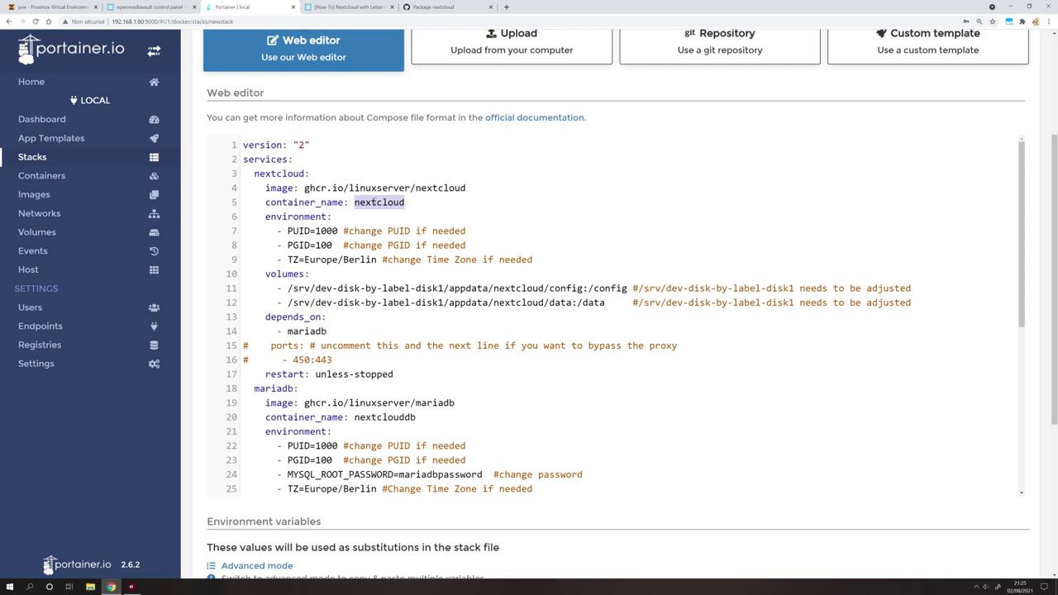
pyautogui.moveTo(416, 418); pyautogui.dragTo(354, 418)
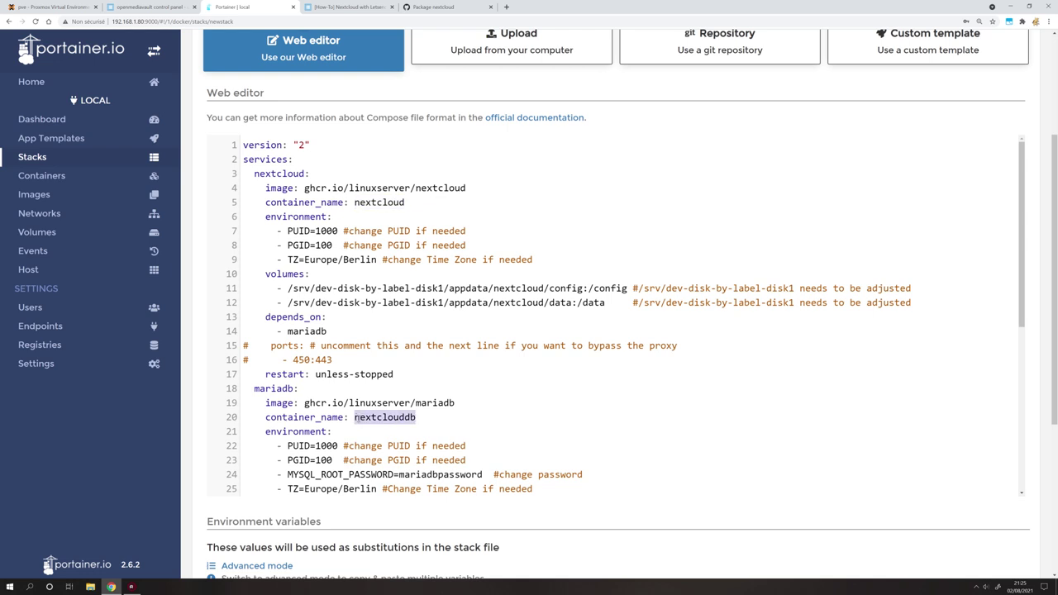
pyautogui.click(411, 418)
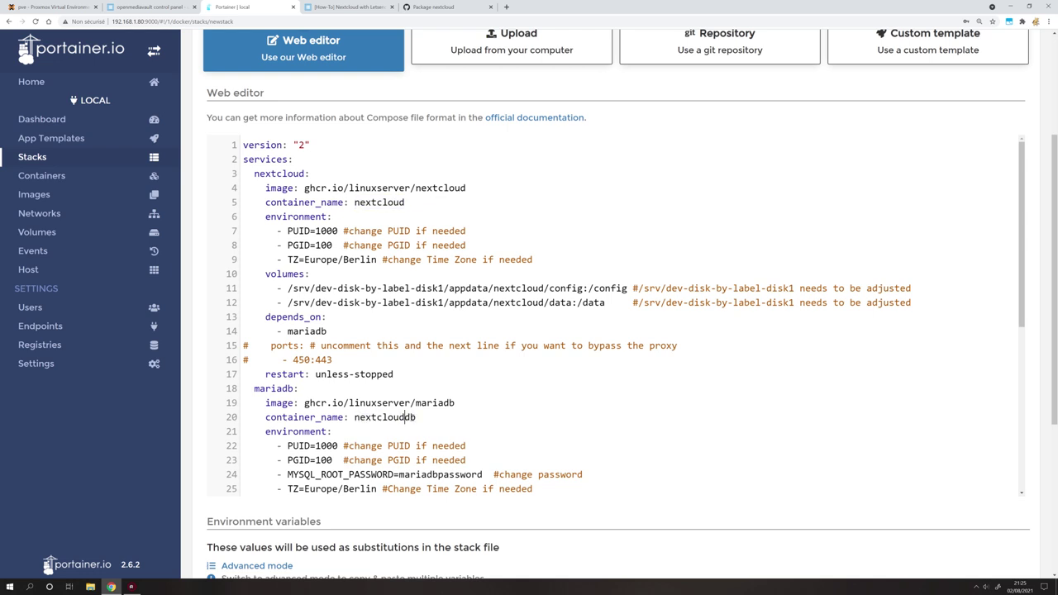
# Review the nextcloud config/data and mariadb config volume paths, then switch to openmediavault's disk list.
pyautogui.scroll(-1, 411, 418)
pyautogui.moveTo(261, 175); pyautogui.dragTo(402, 332)
pyautogui.scroll(1, 402, 332)
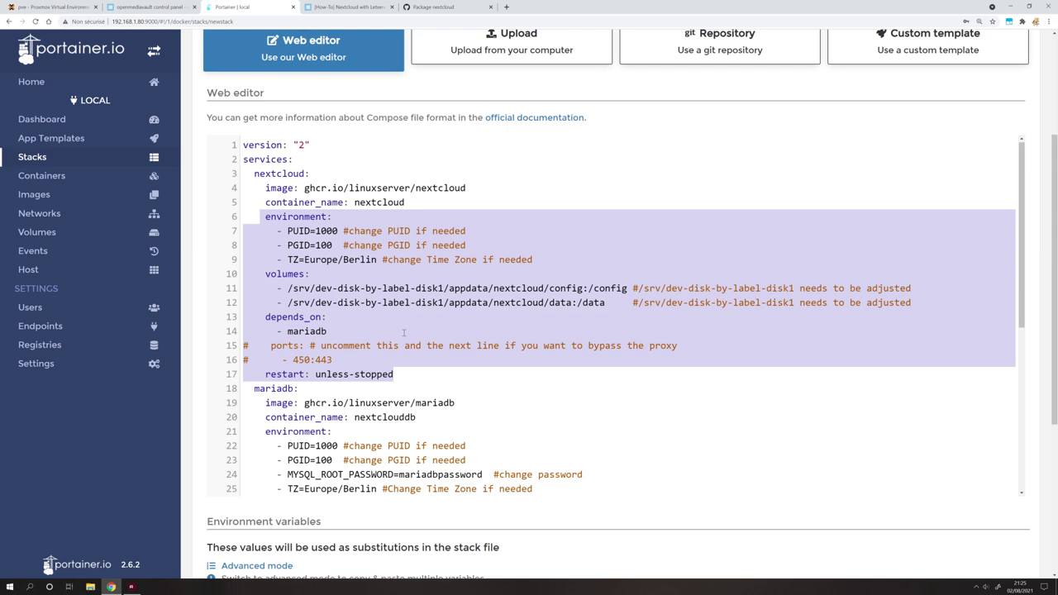
pyautogui.click(298, 232)
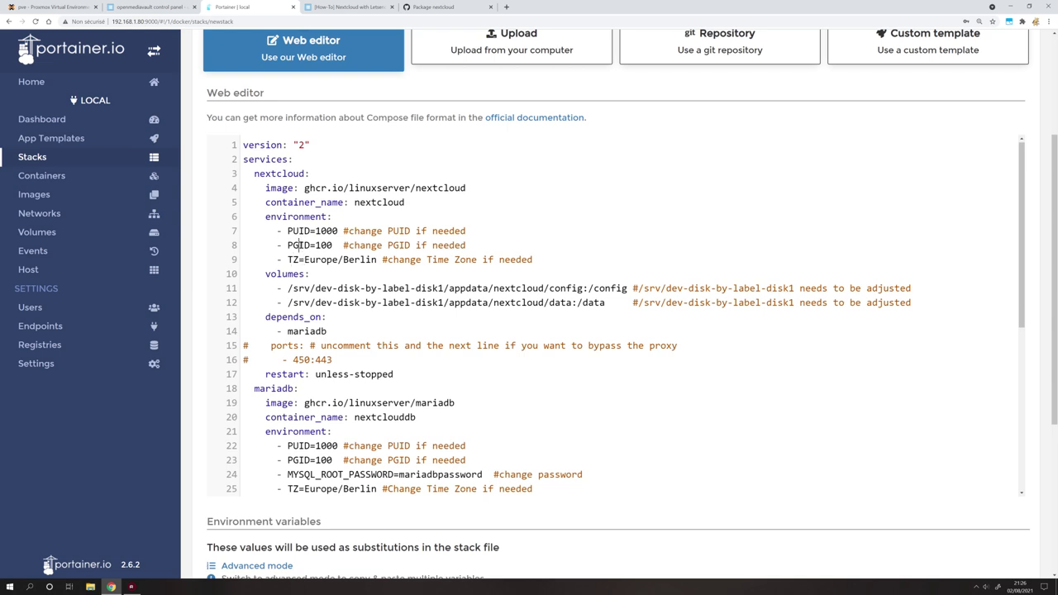
pyautogui.moveTo(288, 288); pyautogui.dragTo(614, 301)
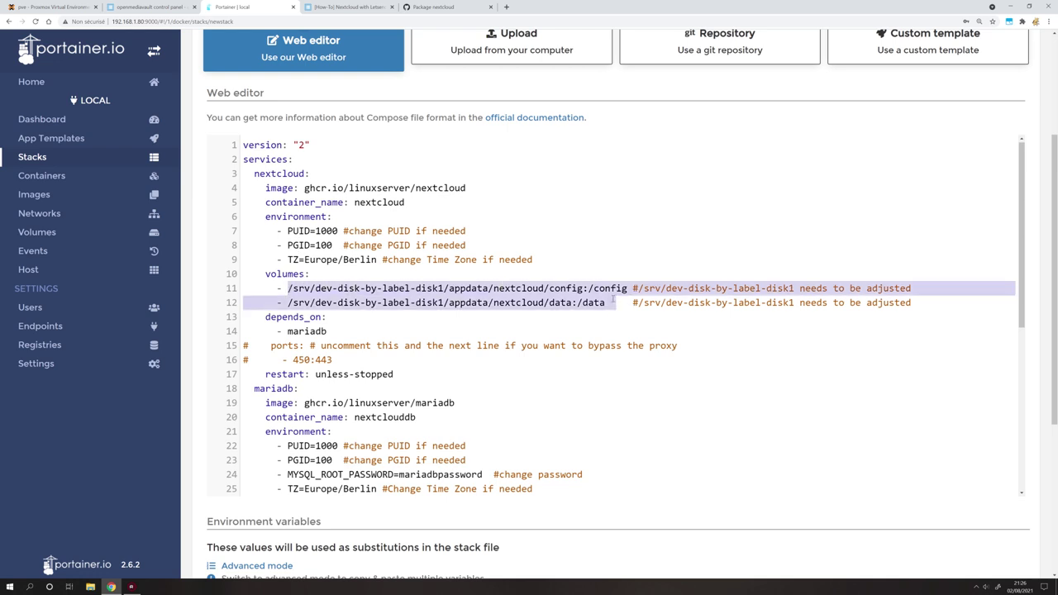
pyautogui.doubleClick(518, 289)
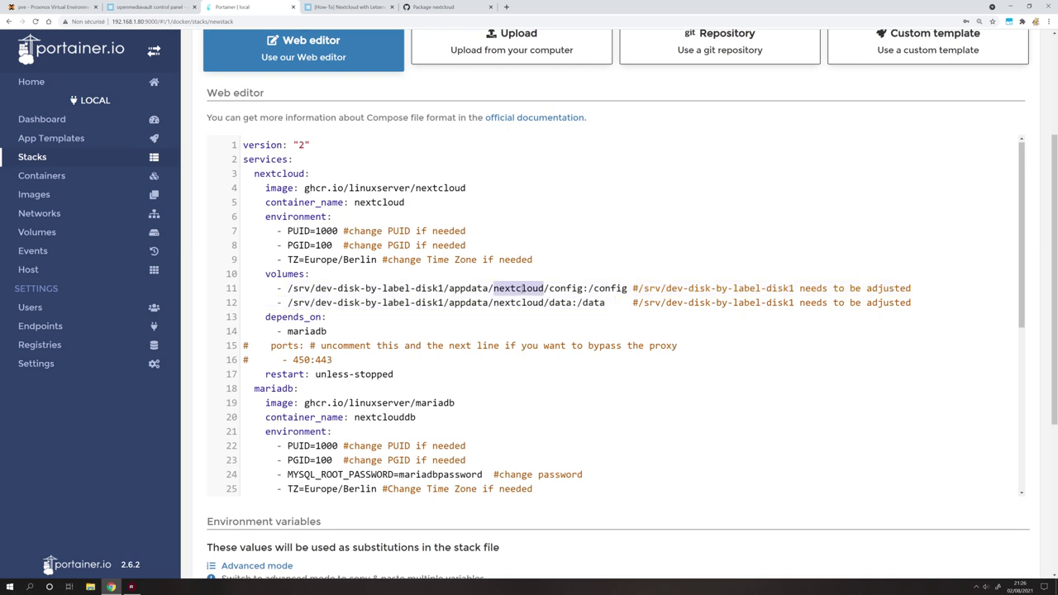
pyautogui.scroll(-3, 467, 424)
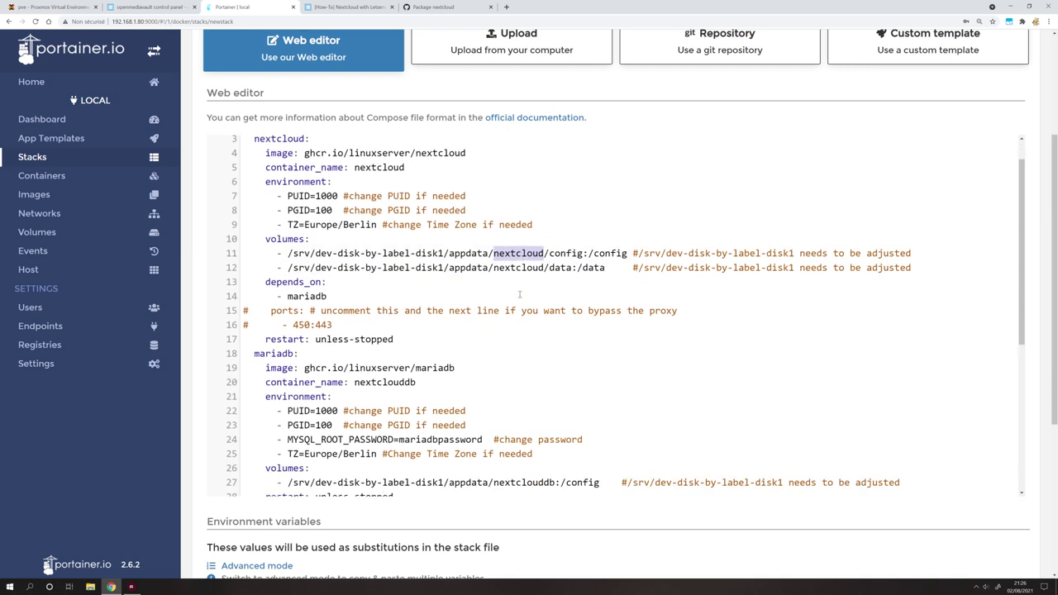
pyautogui.moveTo(602, 394); pyautogui.dragTo(273, 396)
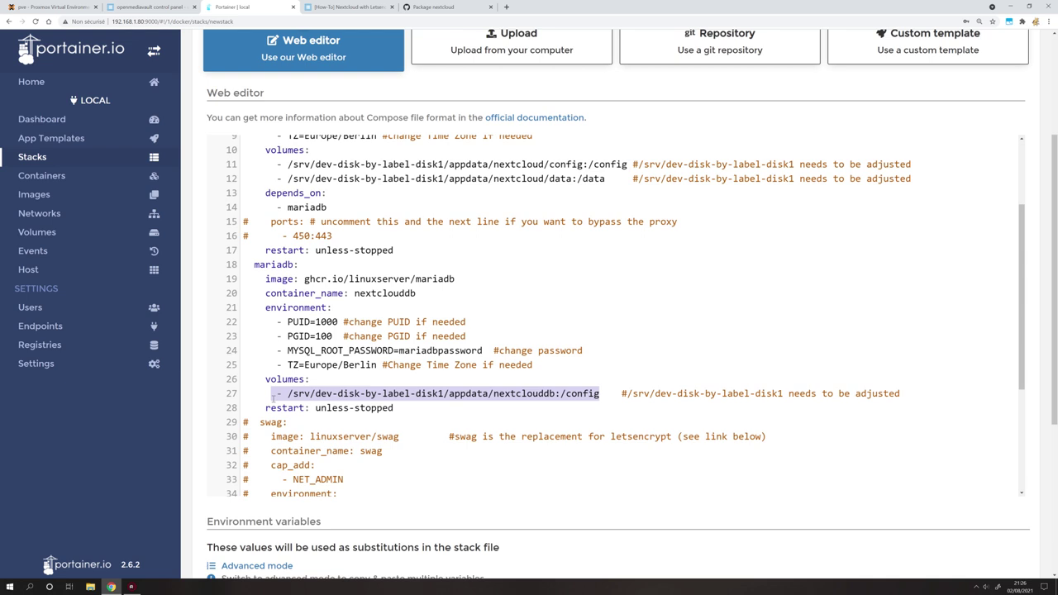
pyautogui.hotkey('ctrl', 'shift', 'Tab')
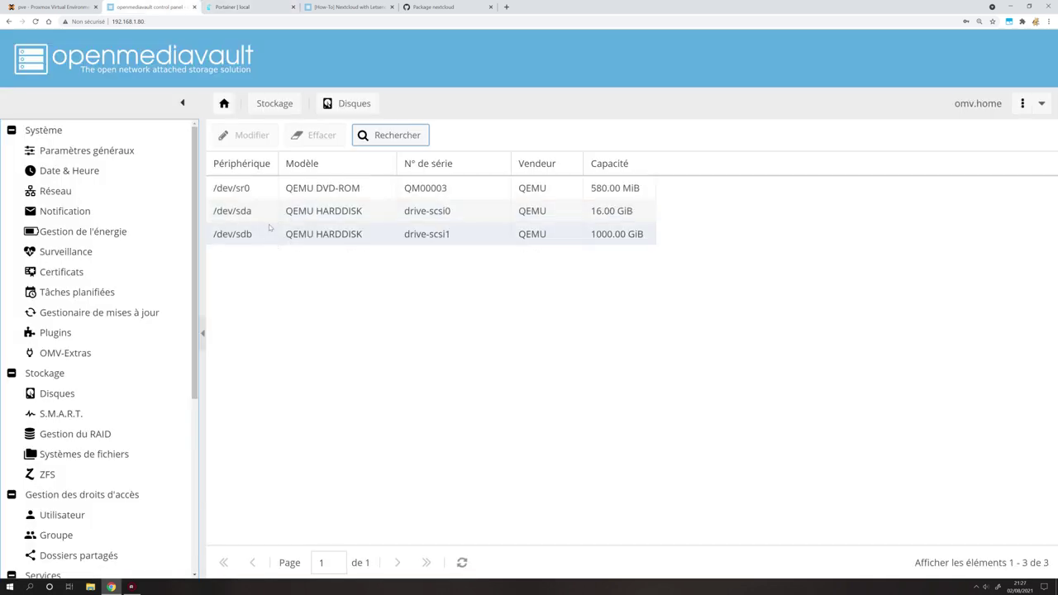
# Create a file system labelled storage on the 1000 GiB /dev/sdb disk and confirm erasing it.
pyautogui.click(247, 238)
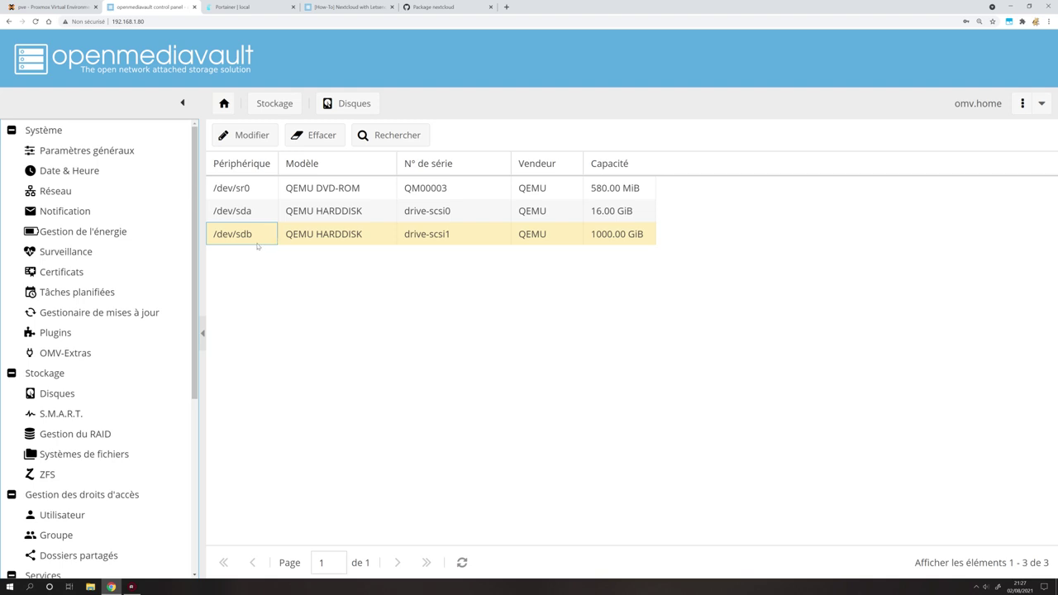
pyautogui.click(76, 456)
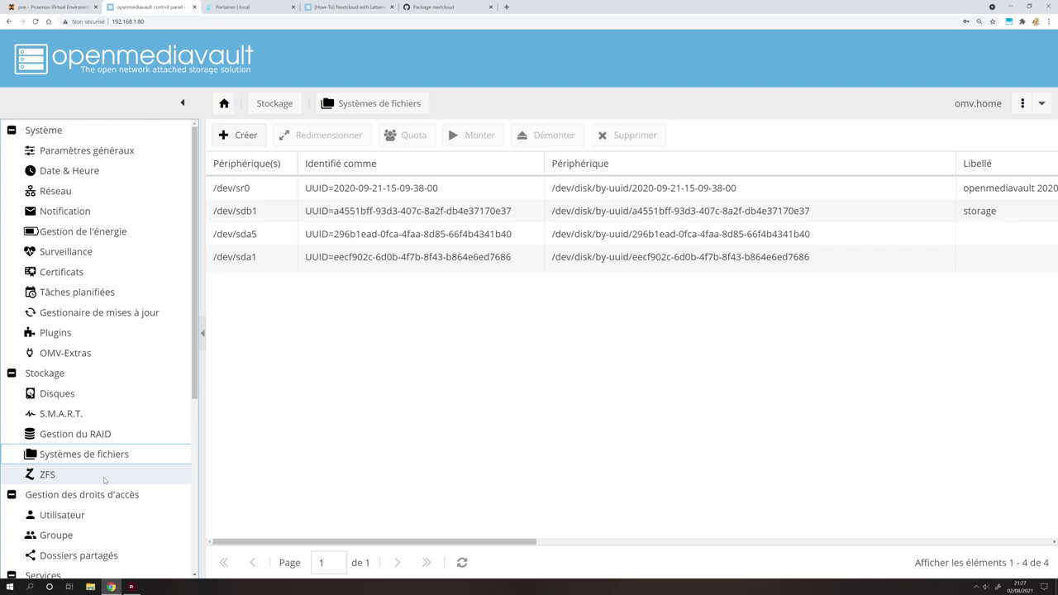
pyautogui.click(238, 135)
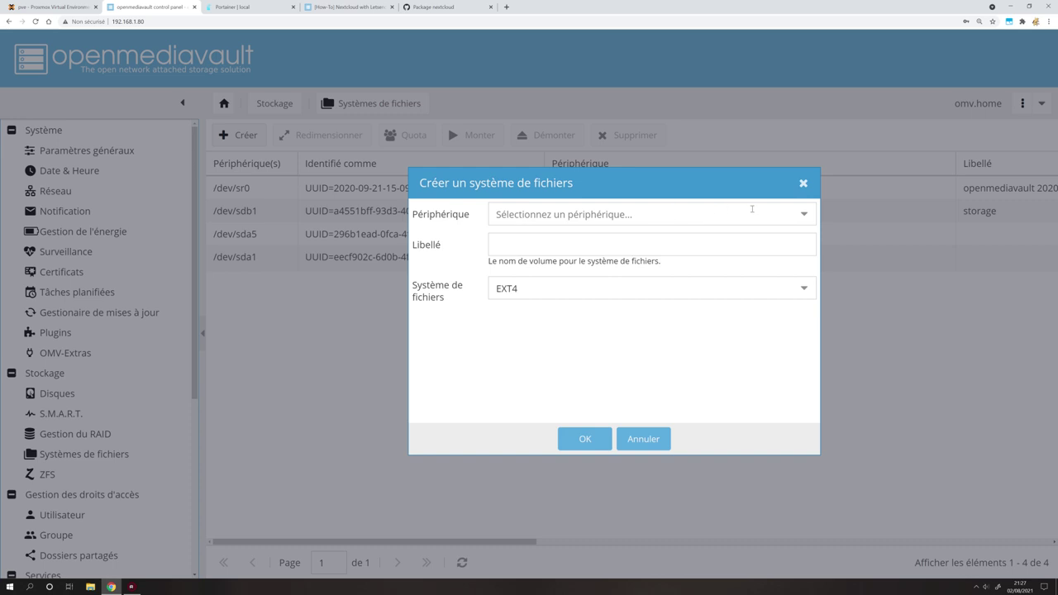
pyautogui.click(804, 213)
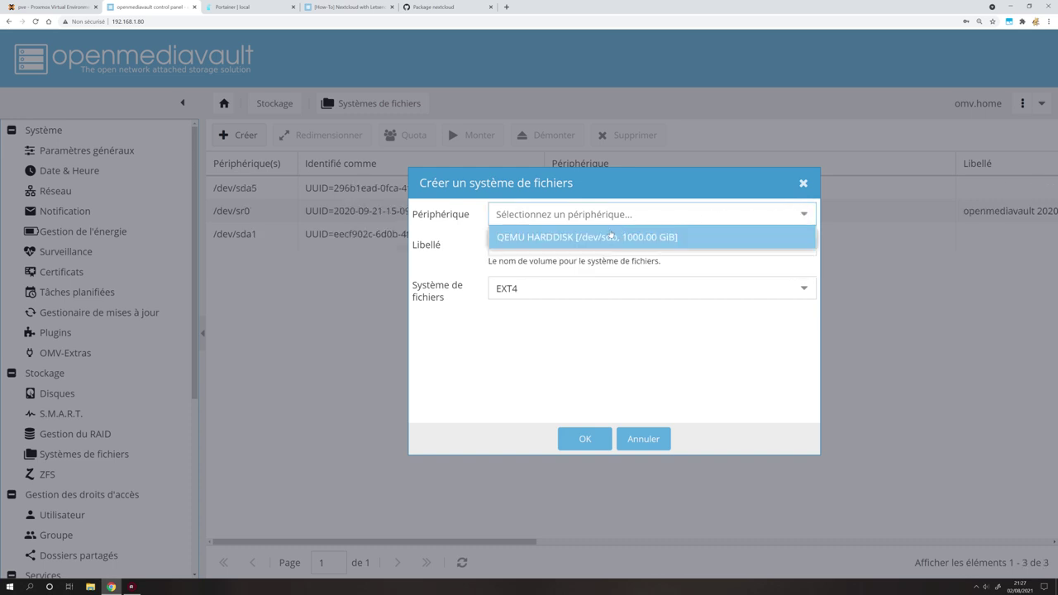
pyautogui.click(569, 240)
pyautogui.click(570, 241)
pyautogui.write('storage')
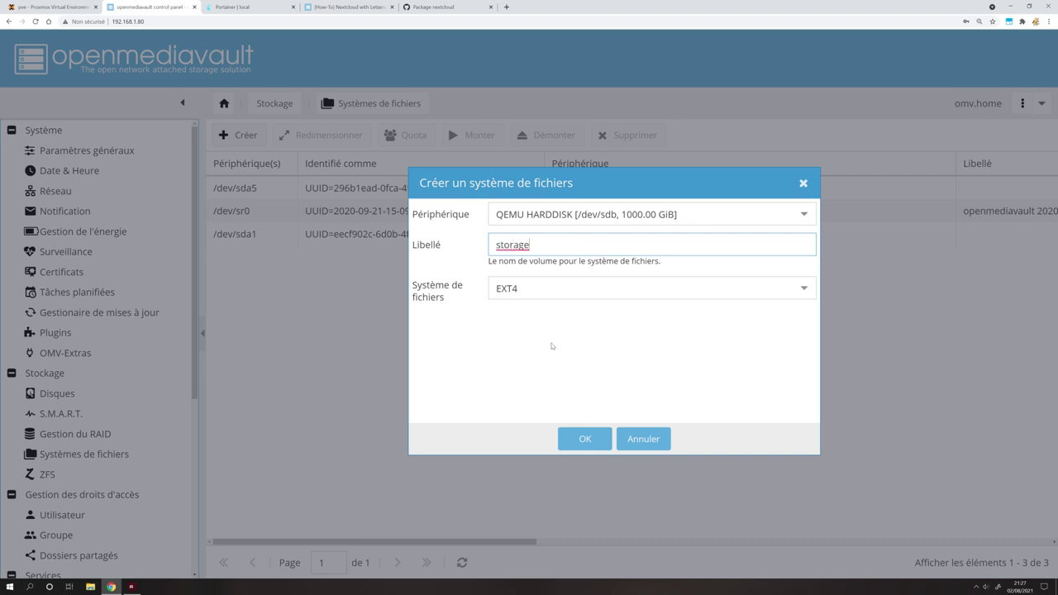
pyautogui.click(584, 438)
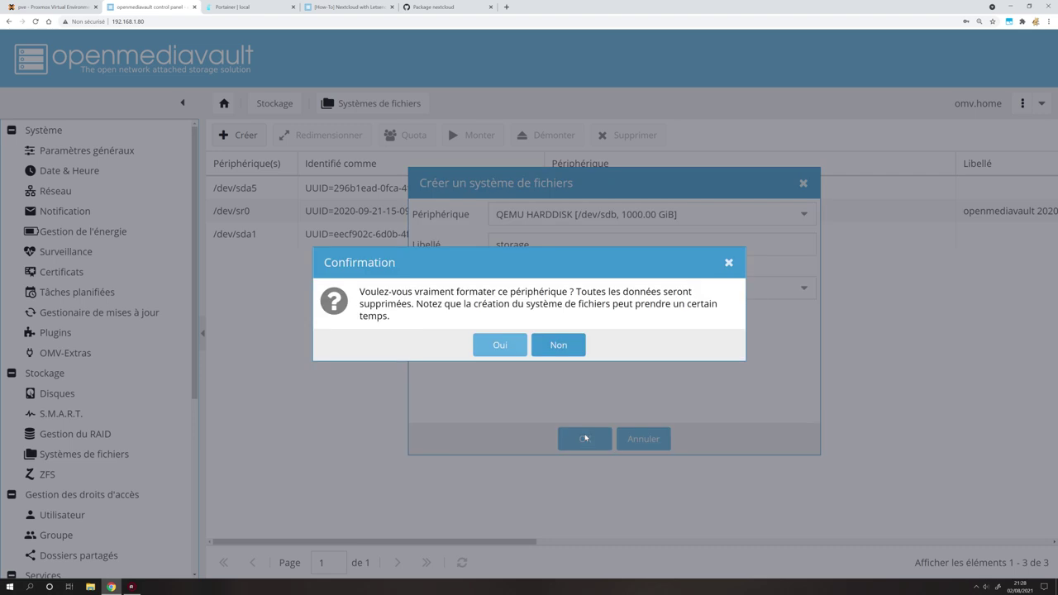
pyautogui.click(516, 347)
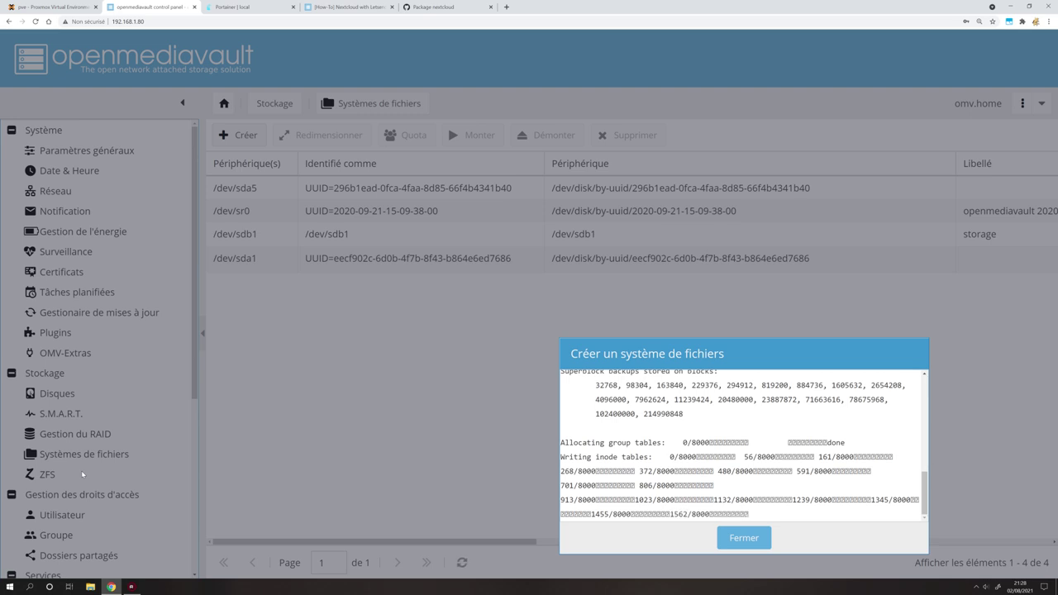
pyautogui.click(744, 539)
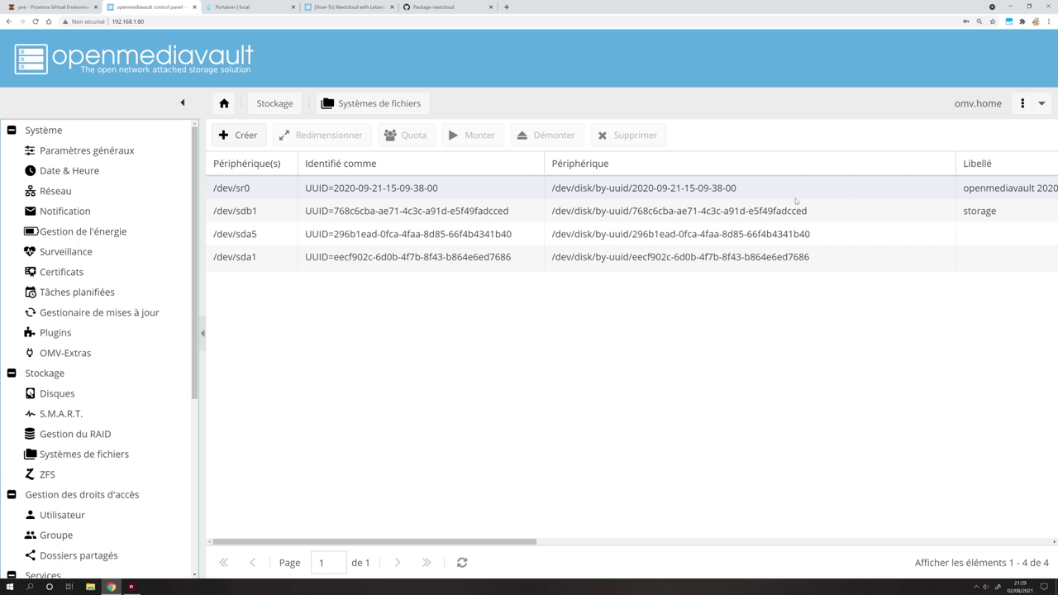
# Mount the storage file system on /dev/sdb1 and apply the configuration change.
pyautogui.click(256, 213)
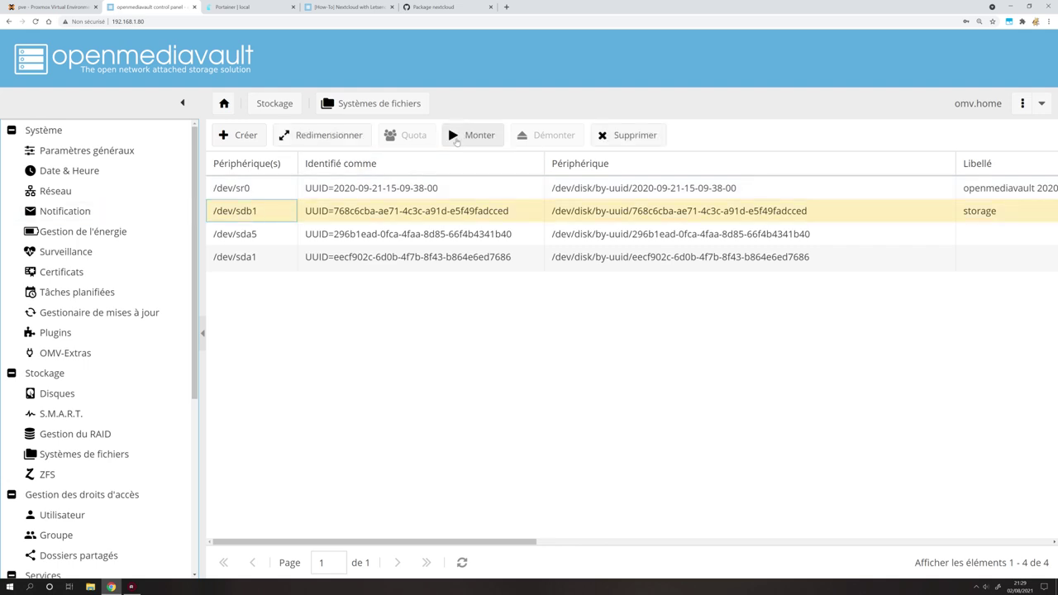
pyautogui.click(457, 137)
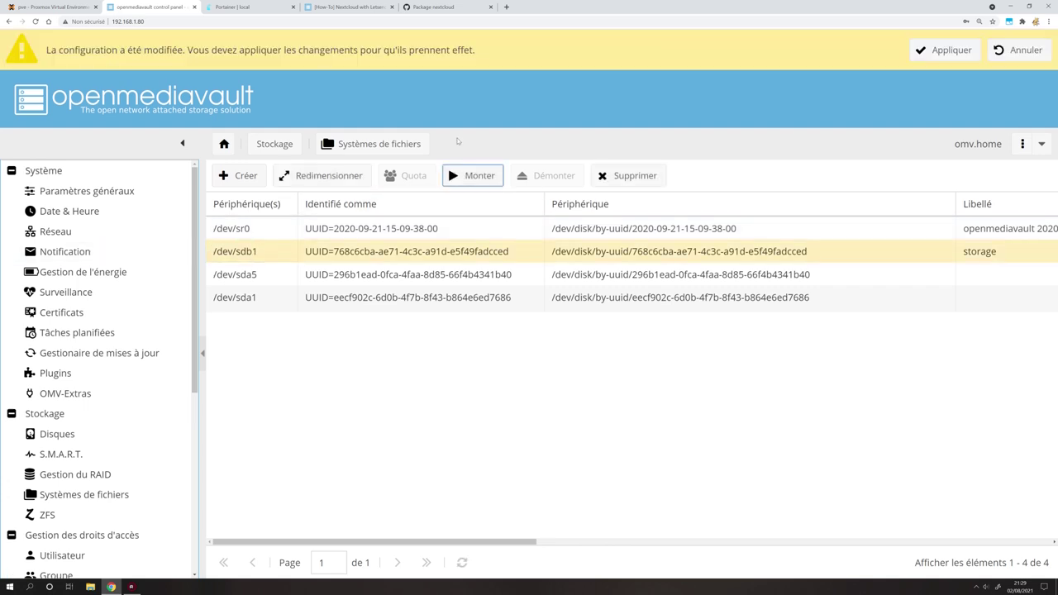
pyautogui.click(946, 50)
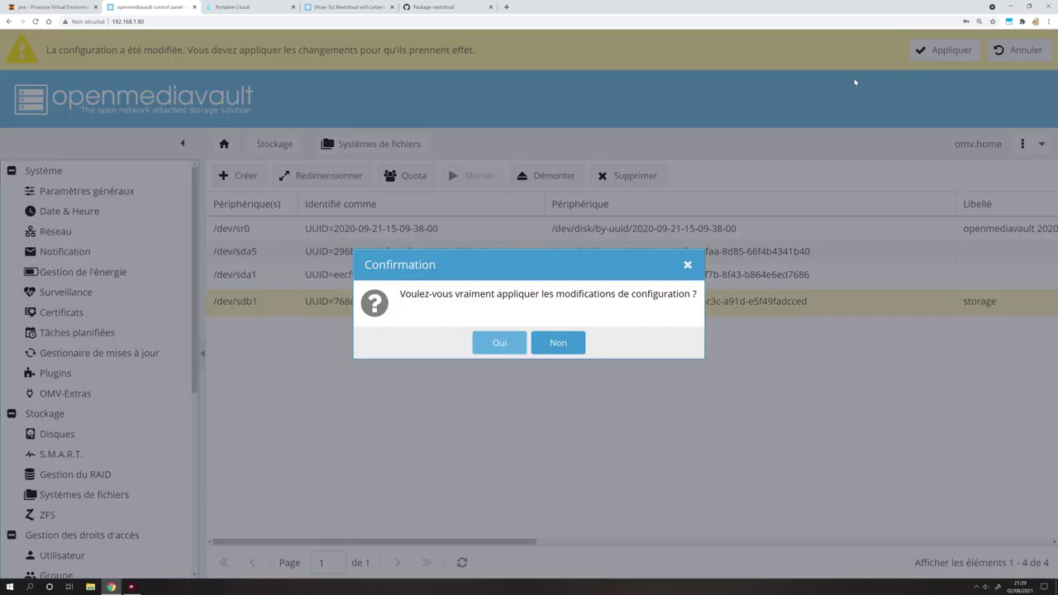
pyautogui.click(508, 342)
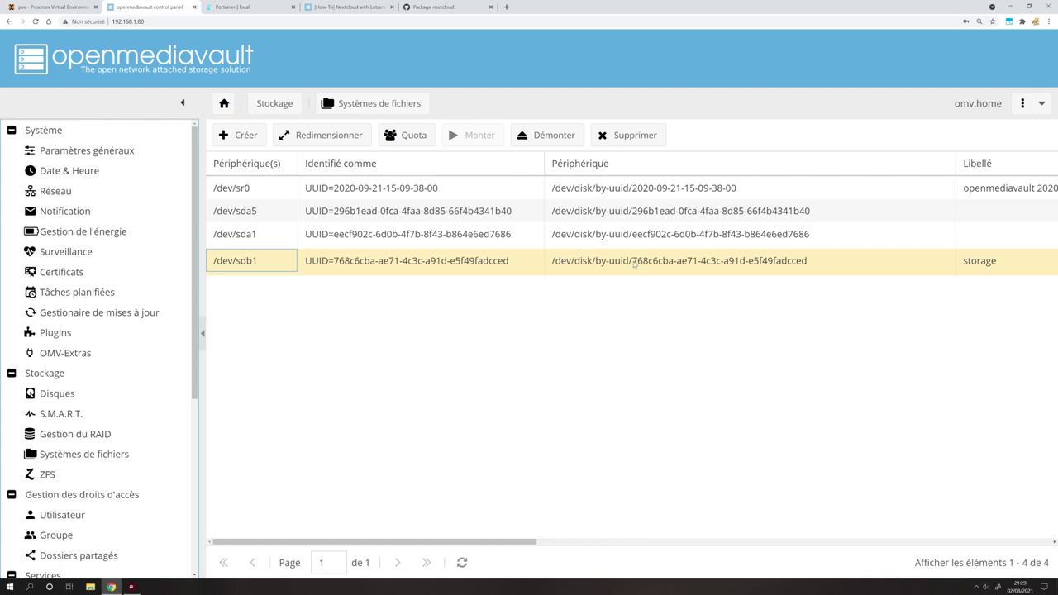
# Look up the /srv/dev-disk-by-uuid mount point of /dev/sdb, then return to Portainer's compose editor.
pyautogui.rightClick(908, 168)
pyautogui.click(947, 164)
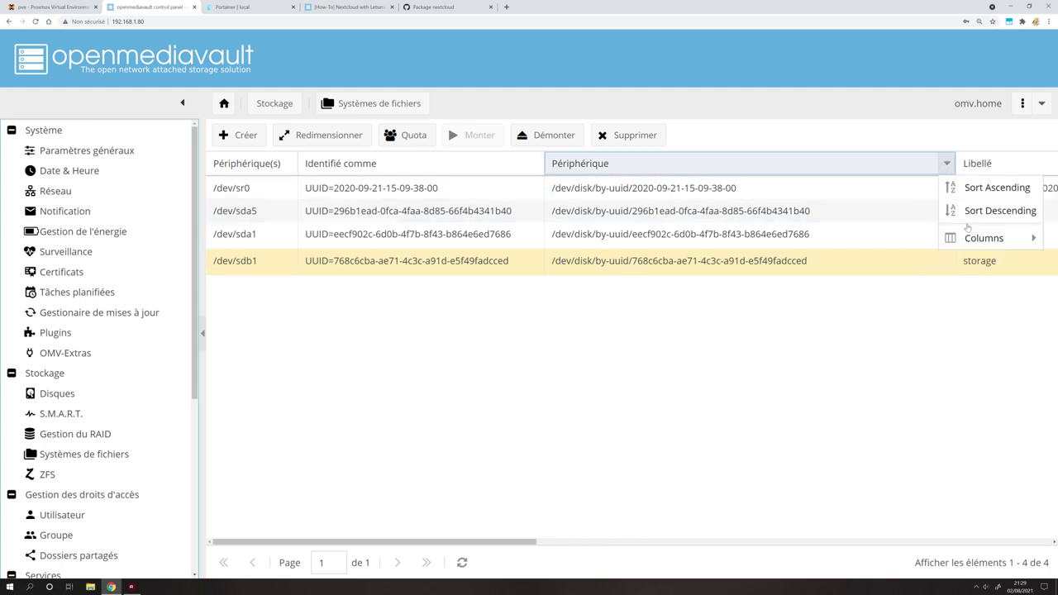
pyautogui.moveTo(973, 238)
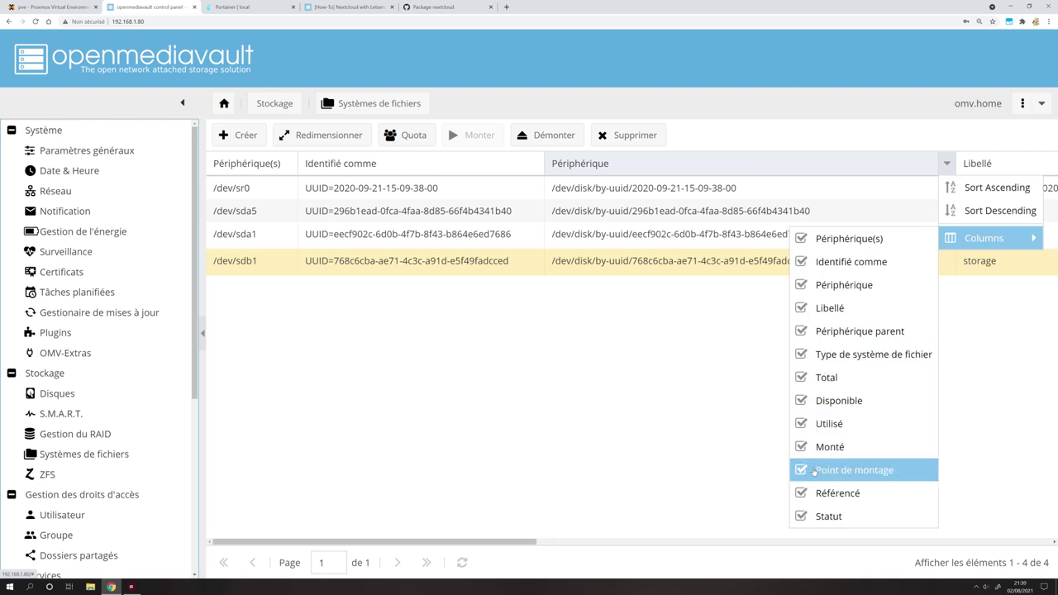
pyautogui.press('Escape')
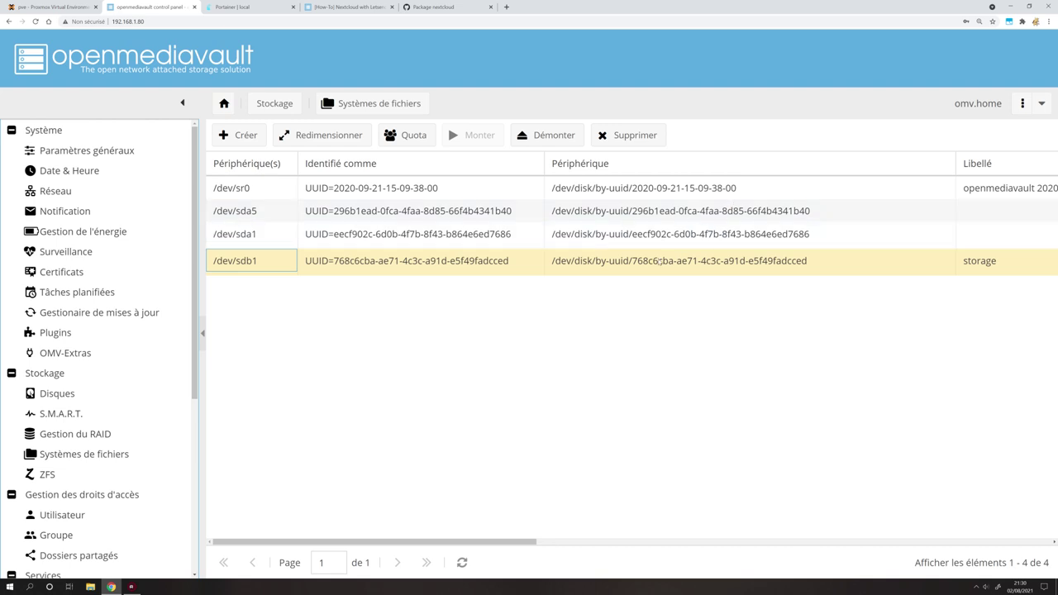
pyautogui.moveTo(447, 541); pyautogui.dragTo(783, 532)
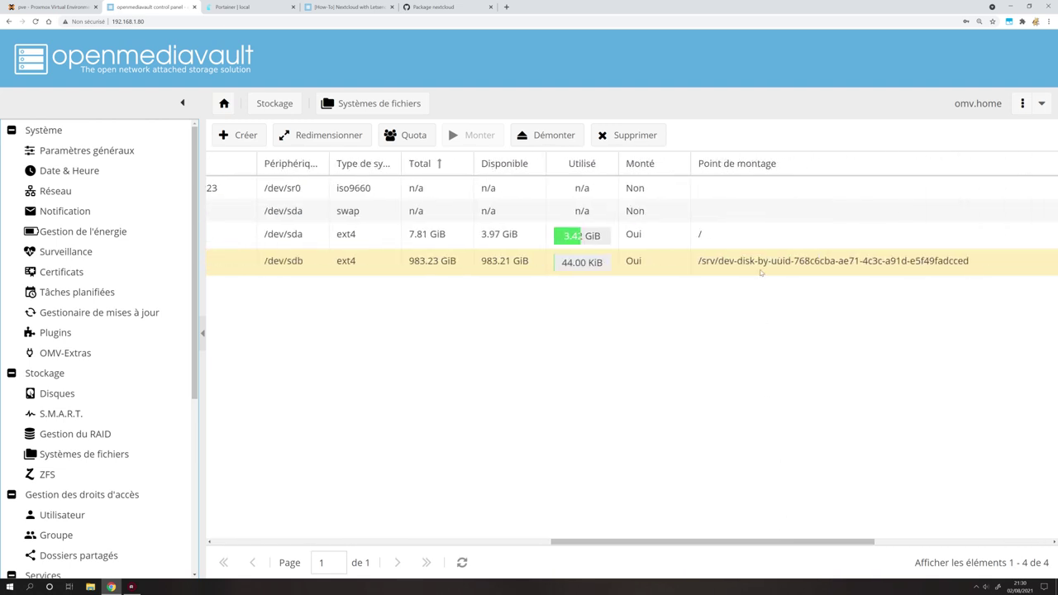
pyautogui.click(699, 263)
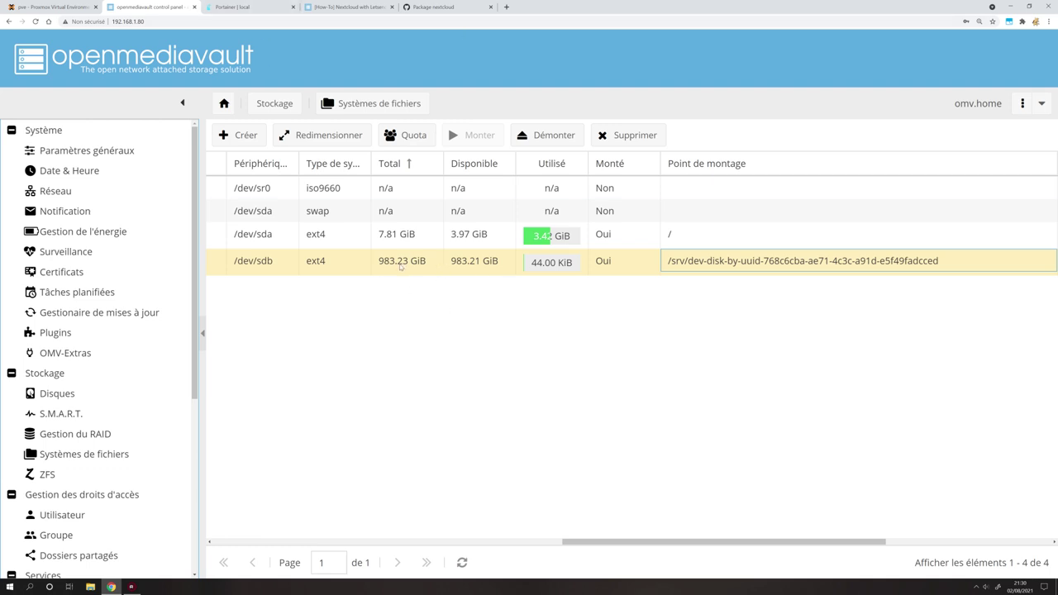
pyautogui.click(254, 17)
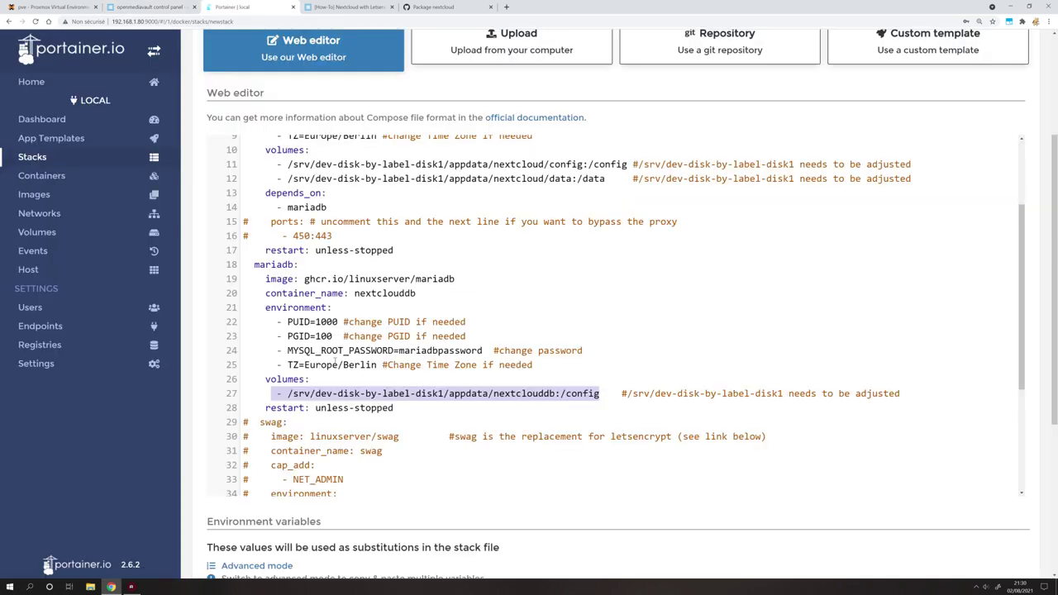
pyautogui.scroll(2, 336, 361)
# Select line 11's /srv/dev-disk-by-label-disk1 path and switch back to openmediavault's file systems list.
pyautogui.scroll(-1, 508, 426)
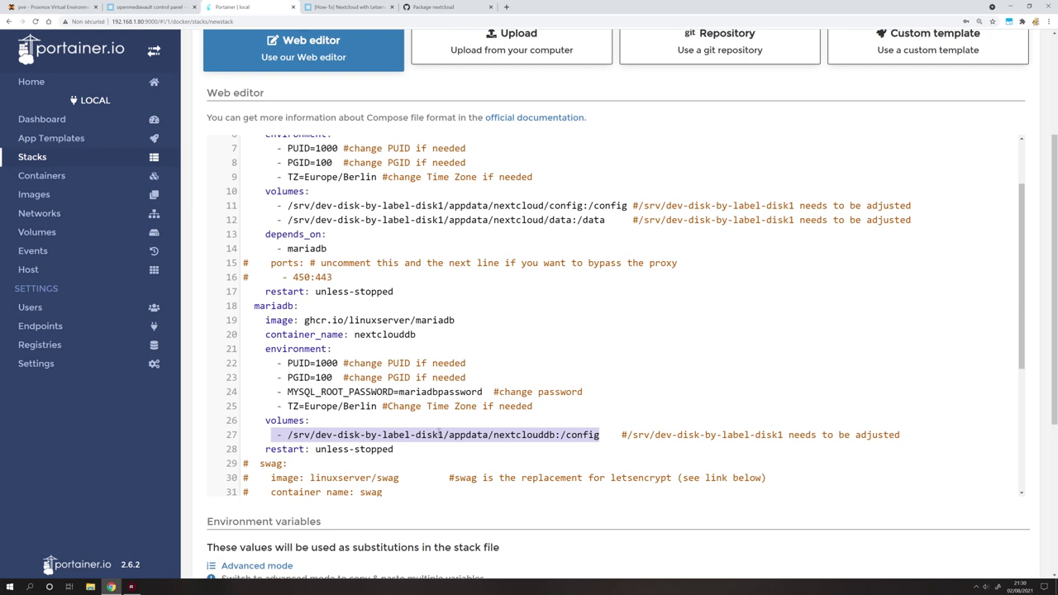
pyautogui.click(447, 435)
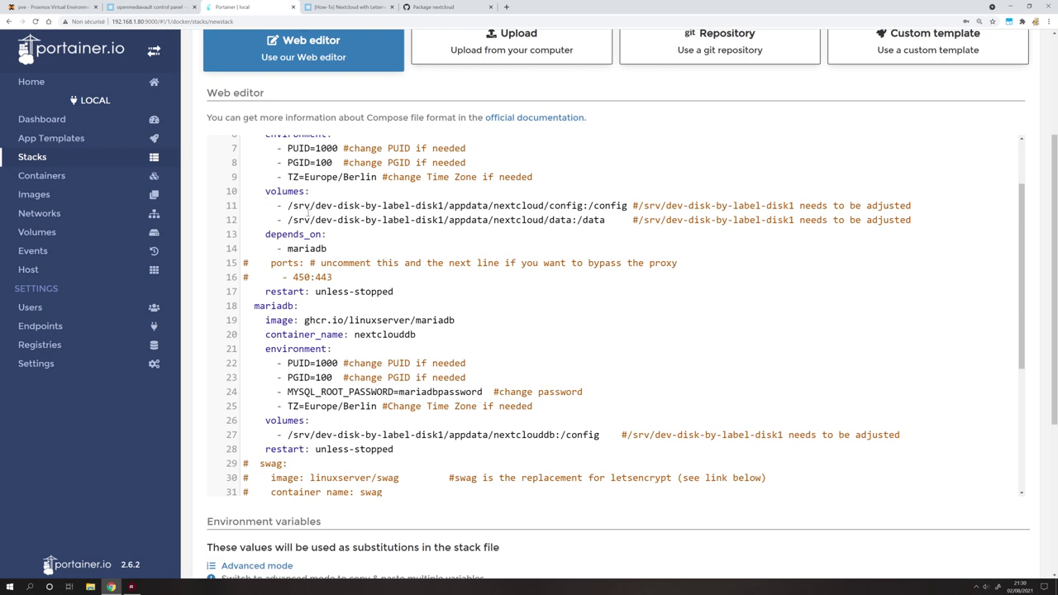
pyautogui.moveTo(288, 206); pyautogui.dragTo(444, 205)
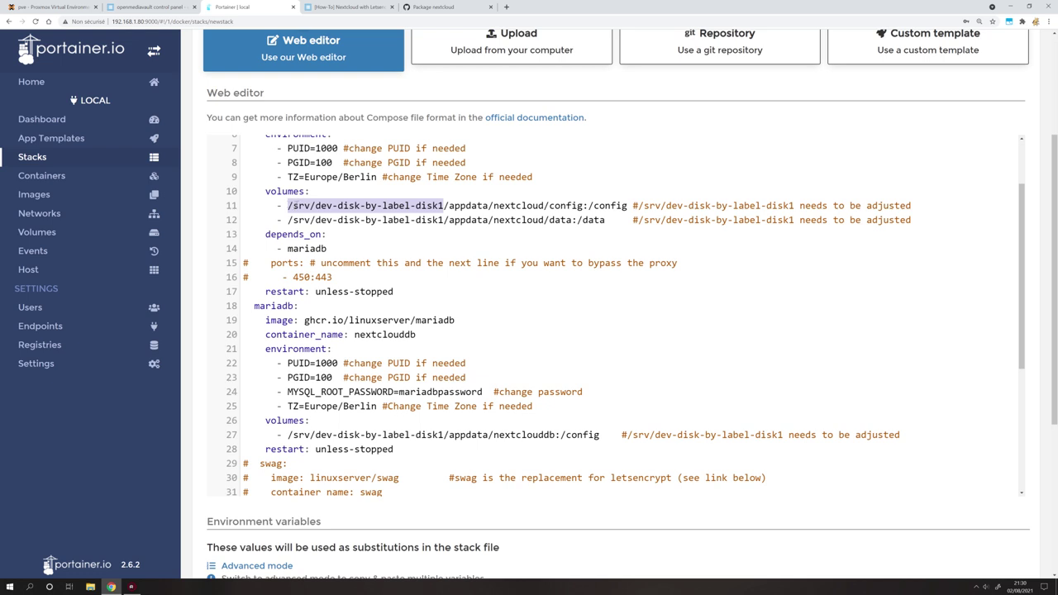
pyautogui.moveTo(444, 205); pyautogui.dragTo(287, 205)
pyautogui.click(183, 14)
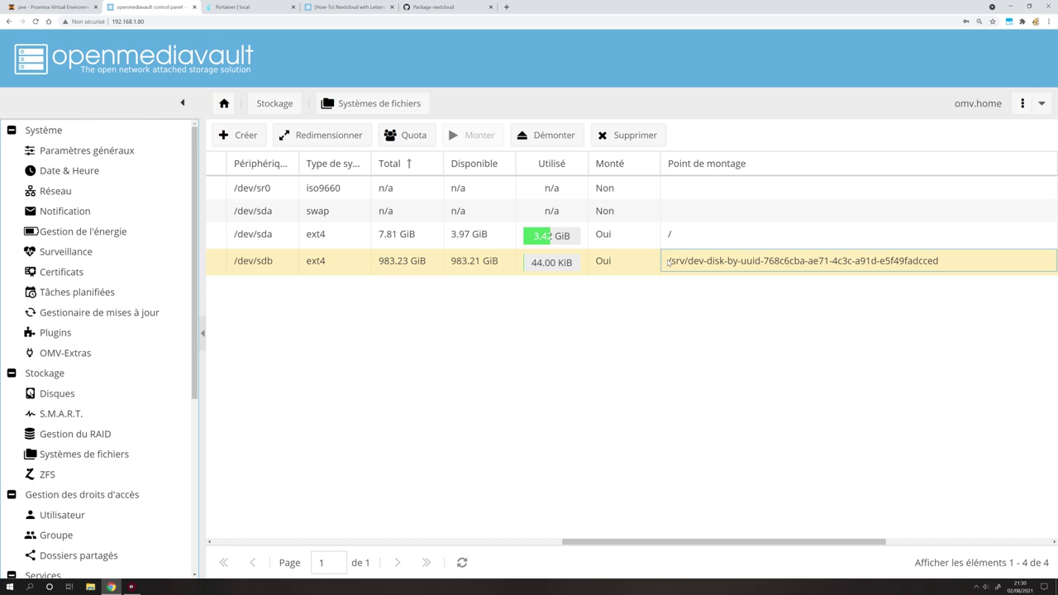
pyautogui.press('F12')
# Copy the /dev/sdb mount point text using the browser developer tools.
pyautogui.moveTo(691, 183); pyautogui.dragTo(327, 302)
pyautogui.click(211, 314)
pyautogui.click(705, 263)
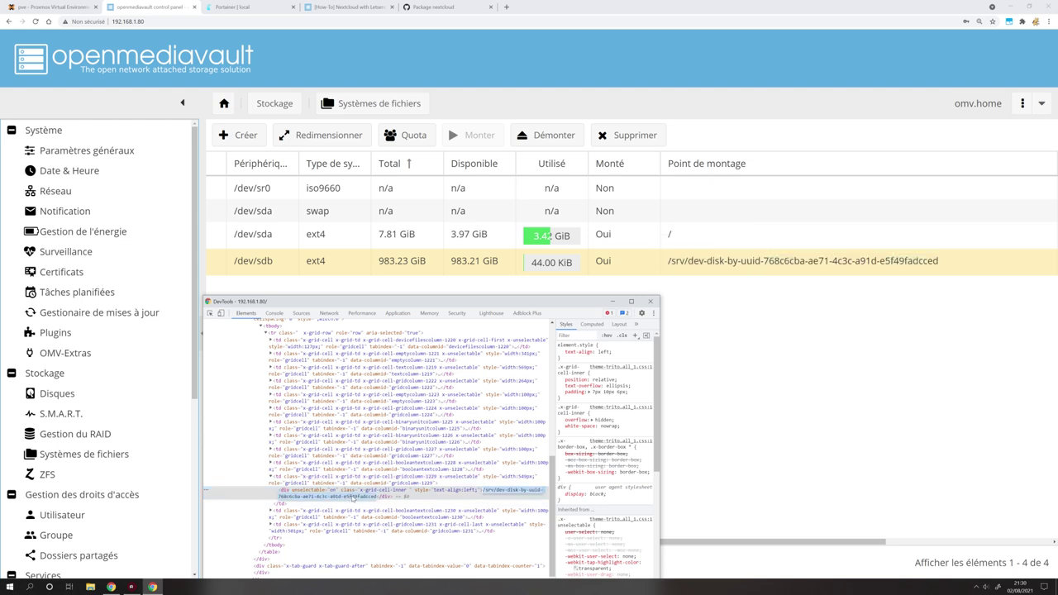
pyautogui.click(651, 301)
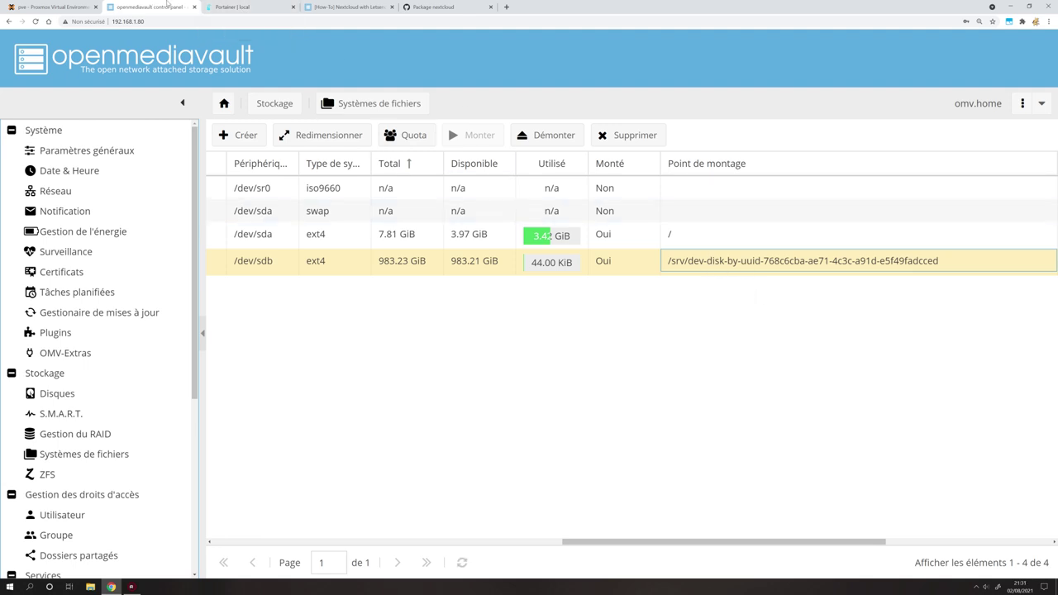
# Replace line 11's label-disk1 path with /srv/dev-disk-by-uuid-768c6cba-ae71-4c3c-a91d-e5f49fadcced.
pyautogui.click(249, 7)
pyautogui.hotkey('shift', 'ctrl', 'Left')
pyautogui.hotkey('shift', 'ctrl', 'Left')
pyautogui.hotkey('shift', 'ctrl', 'Left')
pyautogui.hotkey('shift', 'ctrl', 'Left')
pyautogui.hotkey('shift', 'ctrl', 'Left')
pyautogui.write('/srv/dev-disk-by-uuid-768c6cba-ae71-4c3c-a91d-e5f49fadcced')
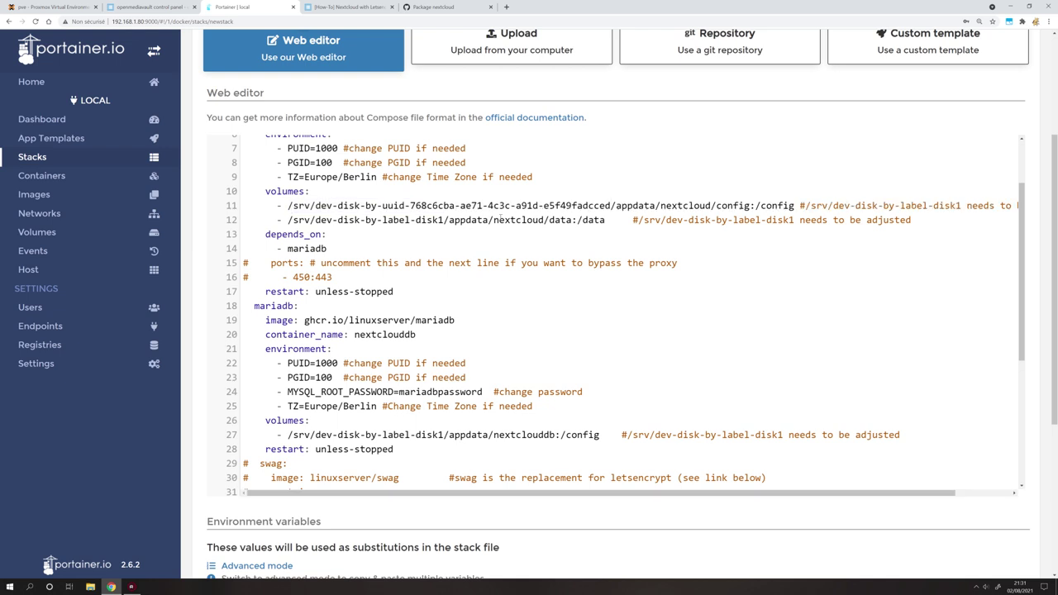
# Replace the label-disk1 paths on lines 12 and 27 with the uuid mount point.
pyautogui.hotkey('shift', 'ctrl', 'Left')
pyautogui.hotkey('shift', 'ctrl', 'Left')
pyautogui.hotkey('shift', 'ctrl', 'Left')
pyautogui.hotkey('shift', 'ctrl', 'Left')
pyautogui.hotkey('shift', 'ctrl', 'Left')
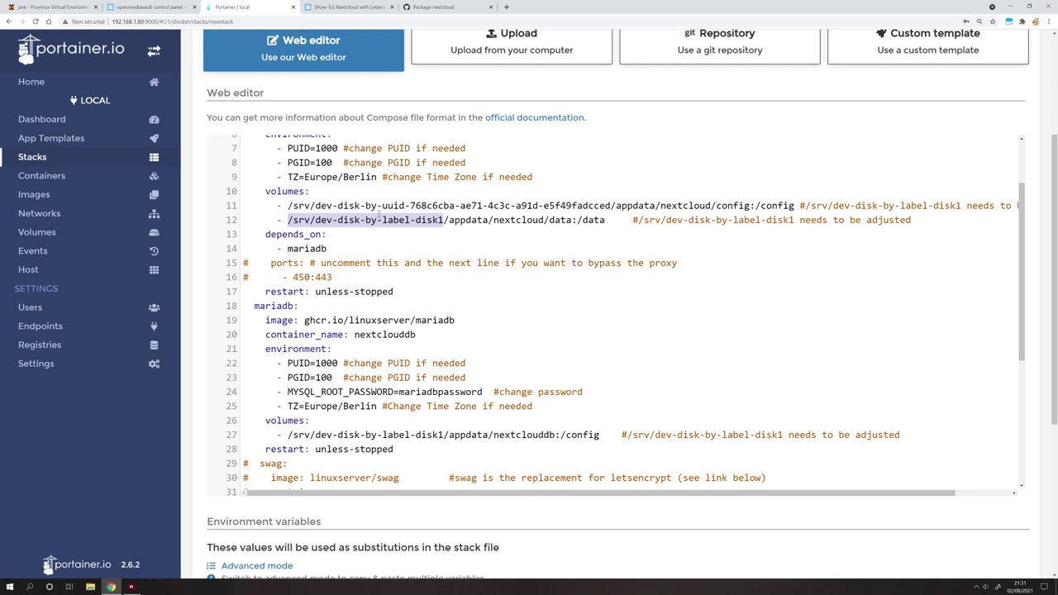
pyautogui.write('/srv/dev-disk-by-uuid-768c6cba-ae71-4c3c-a91d-e5f49fadcced')
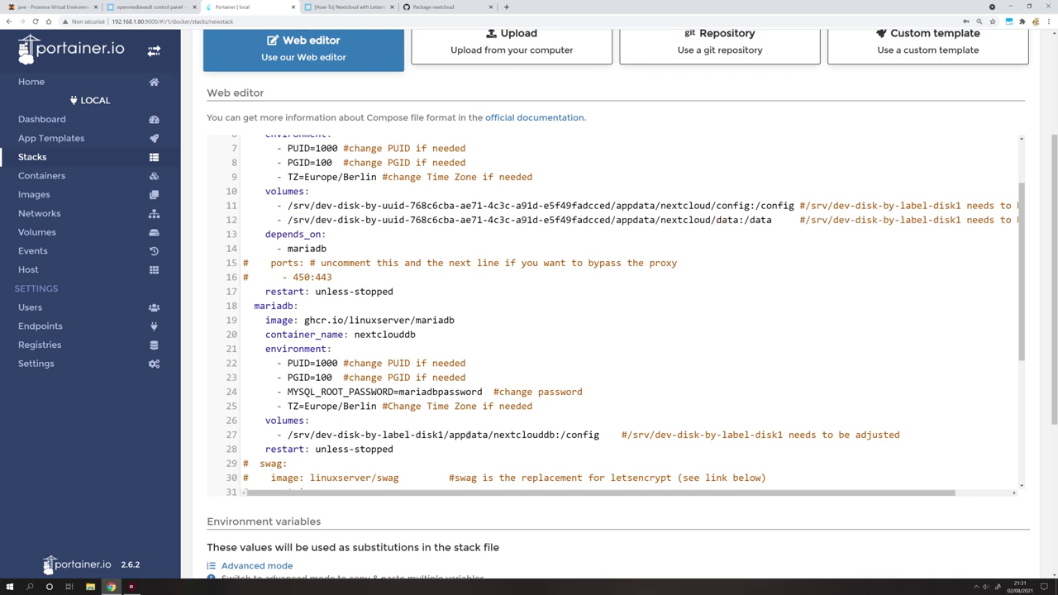
pyautogui.moveTo(445, 434); pyautogui.dragTo(289, 434)
pyautogui.write('/srv/dev-disk-by-uuid-768c6cba-ae71-4c3c-a91d-e5f49fadcced')
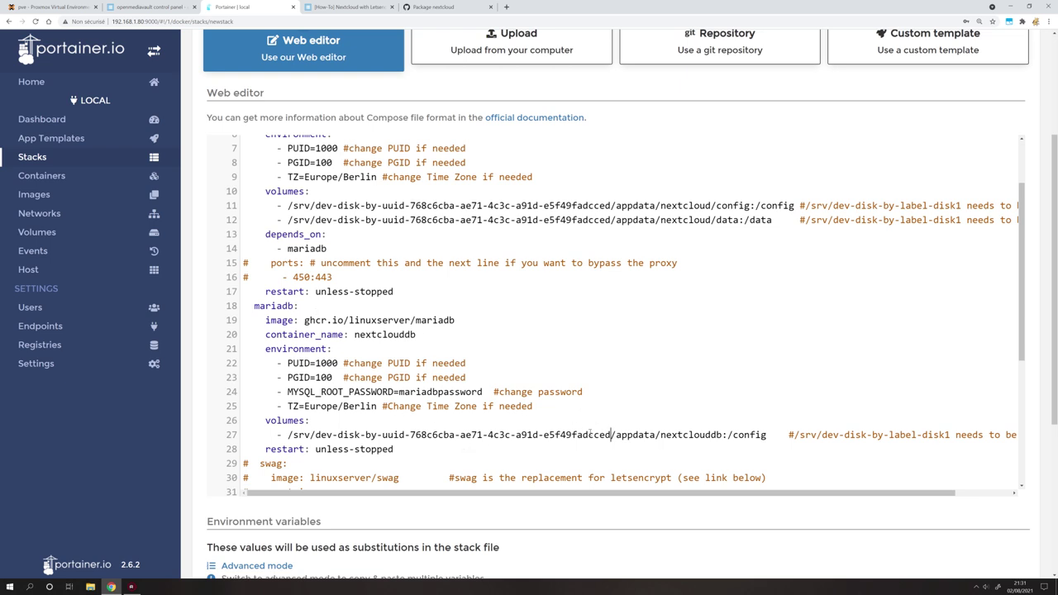
pyautogui.moveTo(610, 434); pyautogui.dragTo(409, 435)
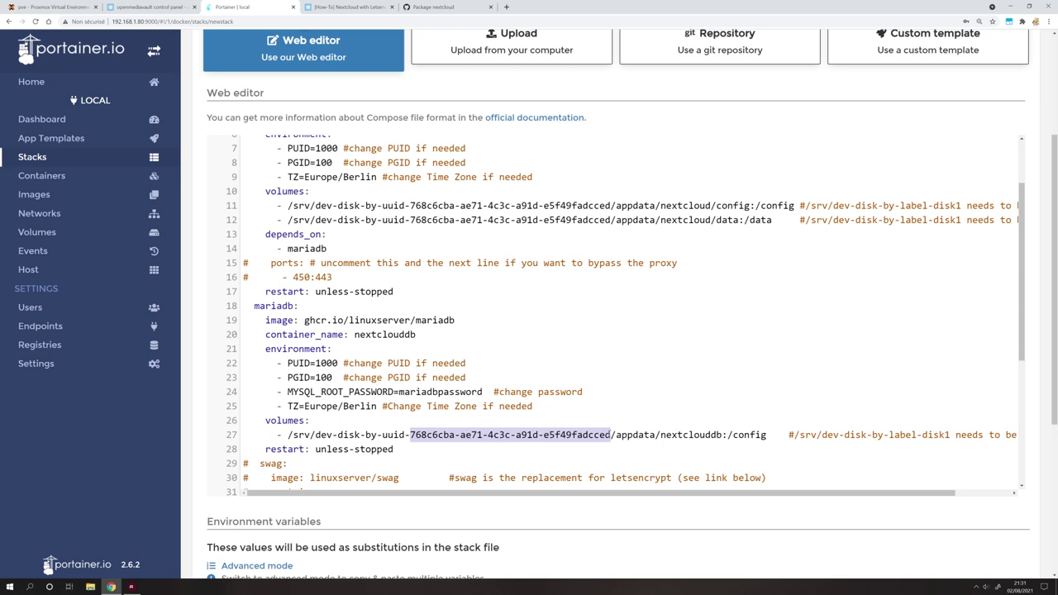
pyautogui.moveTo(612, 434); pyautogui.dragTo(767, 435)
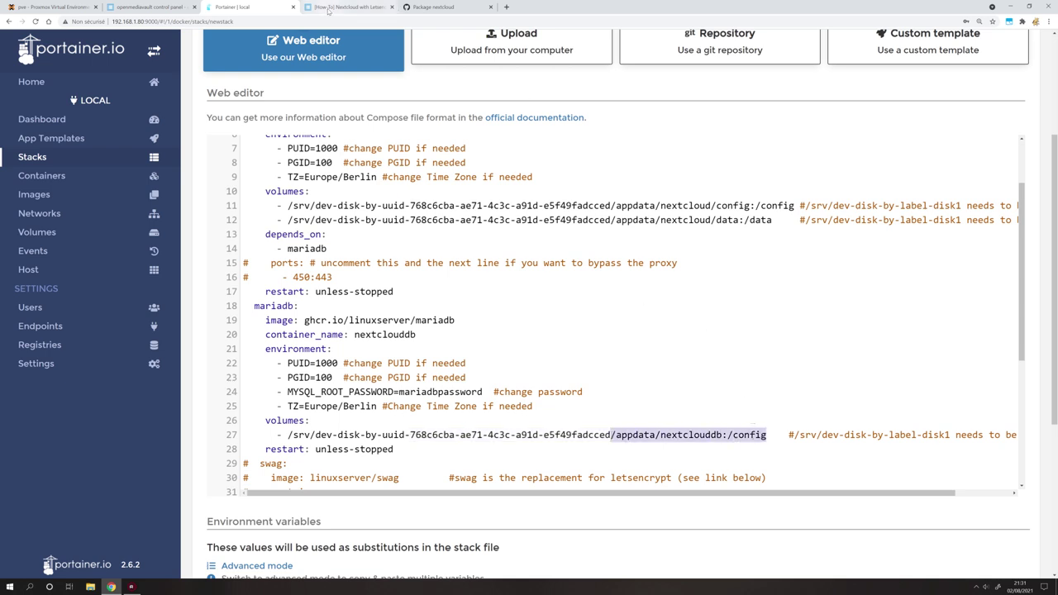
# Mark PUID=1000 on line 7, then bring up openmediavault's file systems page.
pyautogui.scroll(1, 430, 336)
pyautogui.moveTo(338, 231); pyautogui.dragTo(286, 232)
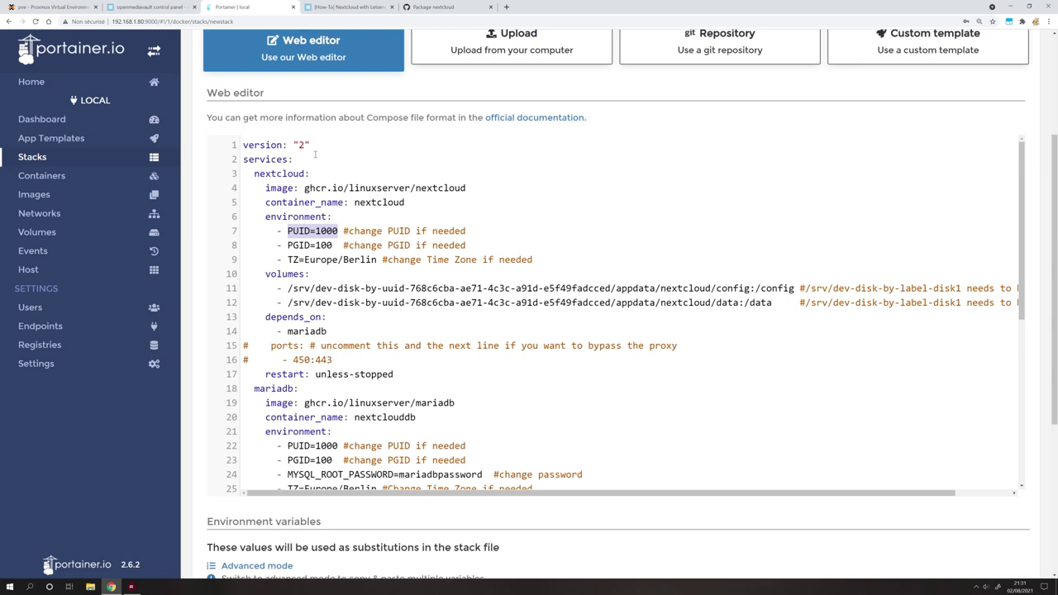
pyautogui.scroll(1, 348, 239)
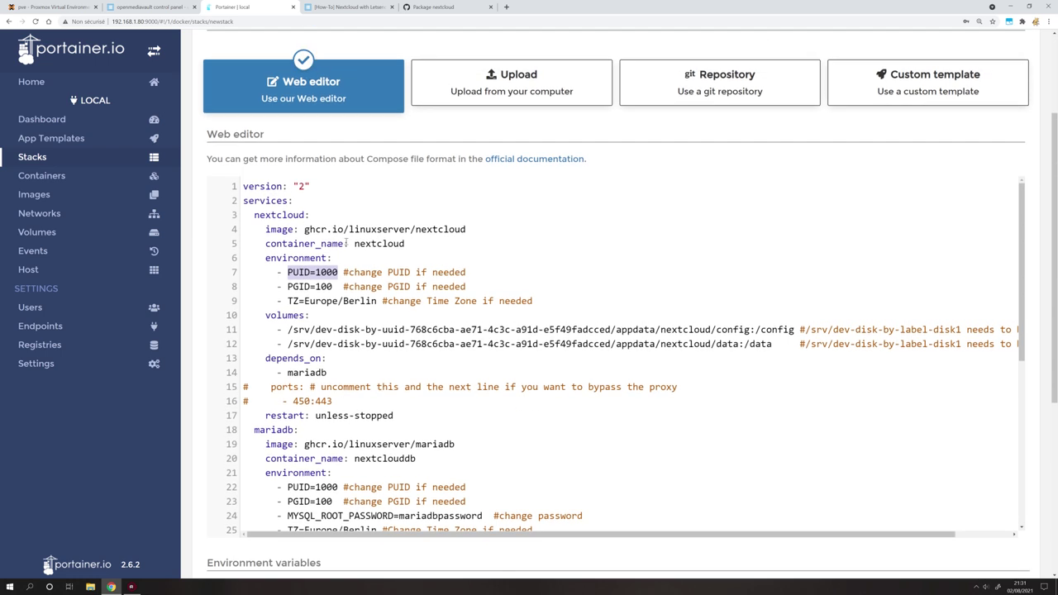
pyautogui.moveTo(339, 272); pyautogui.dragTo(288, 272)
pyautogui.click(157, 6)
pyautogui.scroll(-3, 65, 331)
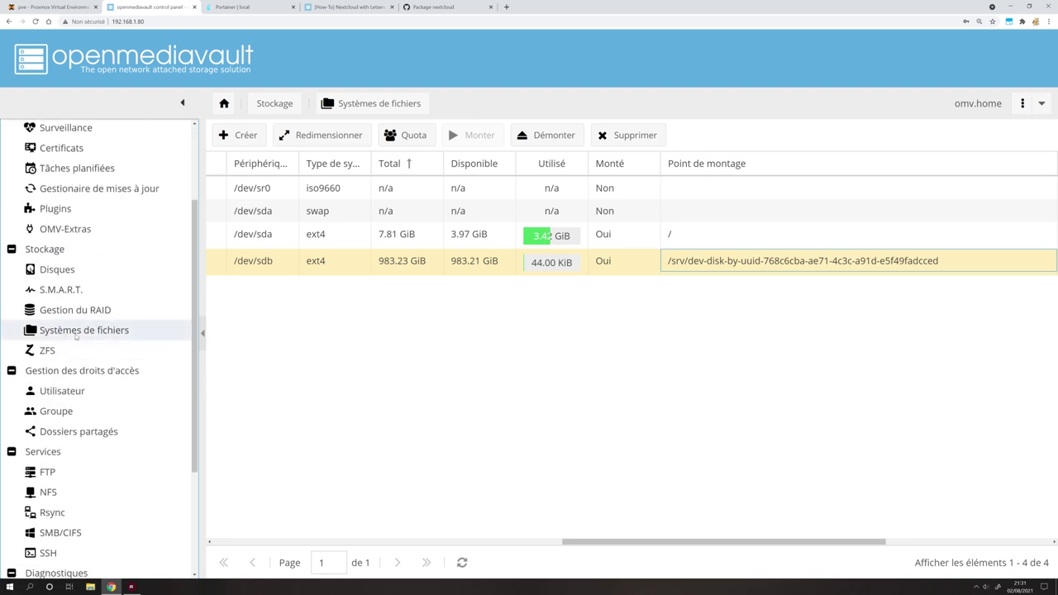
# Check openmediavault's user list, then return to Portainer and select PUID on line 7.
pyautogui.click(64, 391)
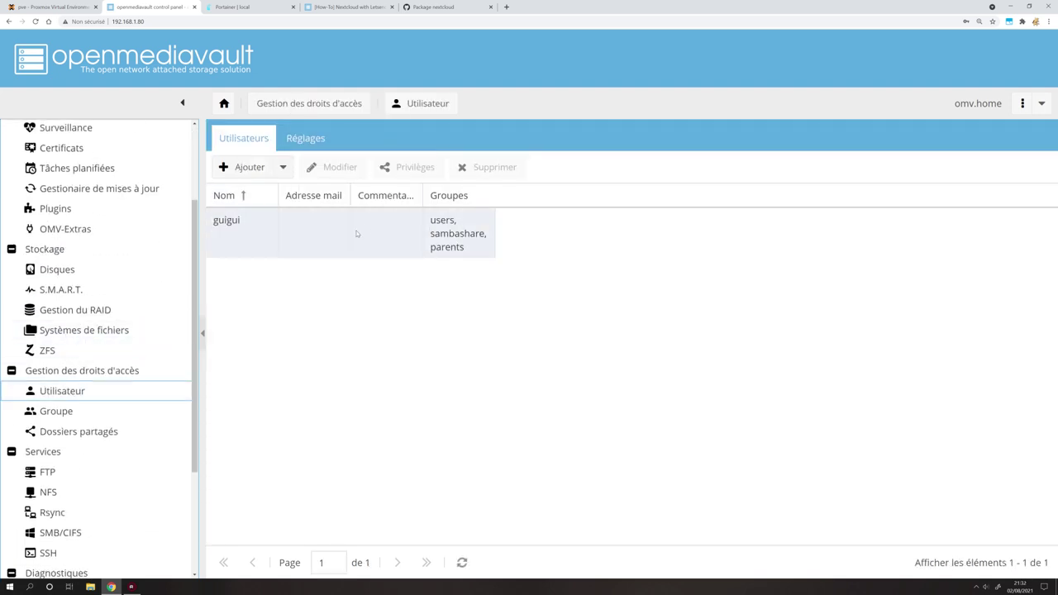
pyautogui.click(259, 9)
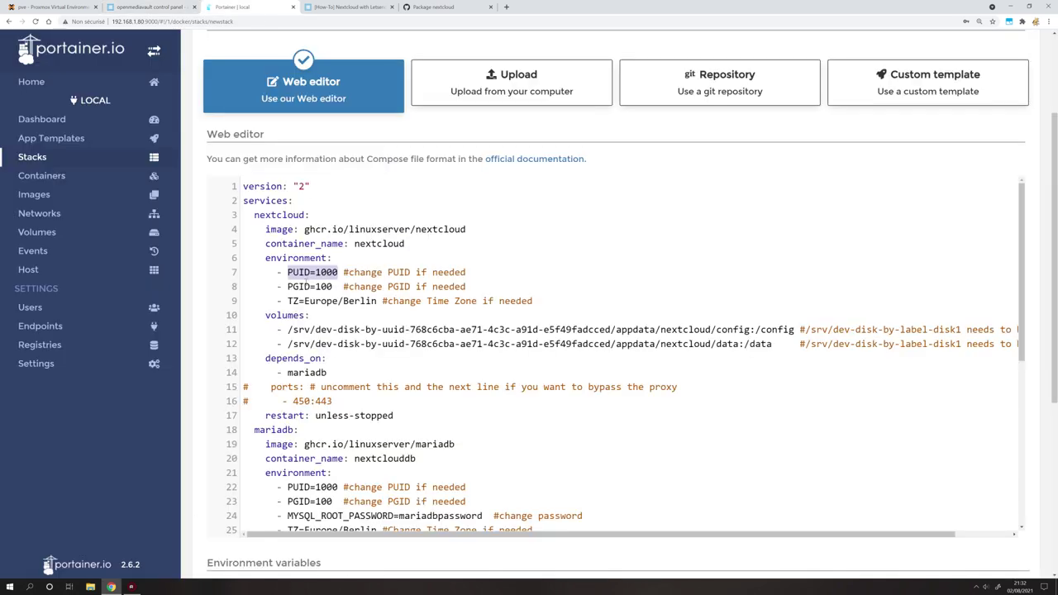
pyautogui.doubleClick(298, 272)
pyautogui.press('super')
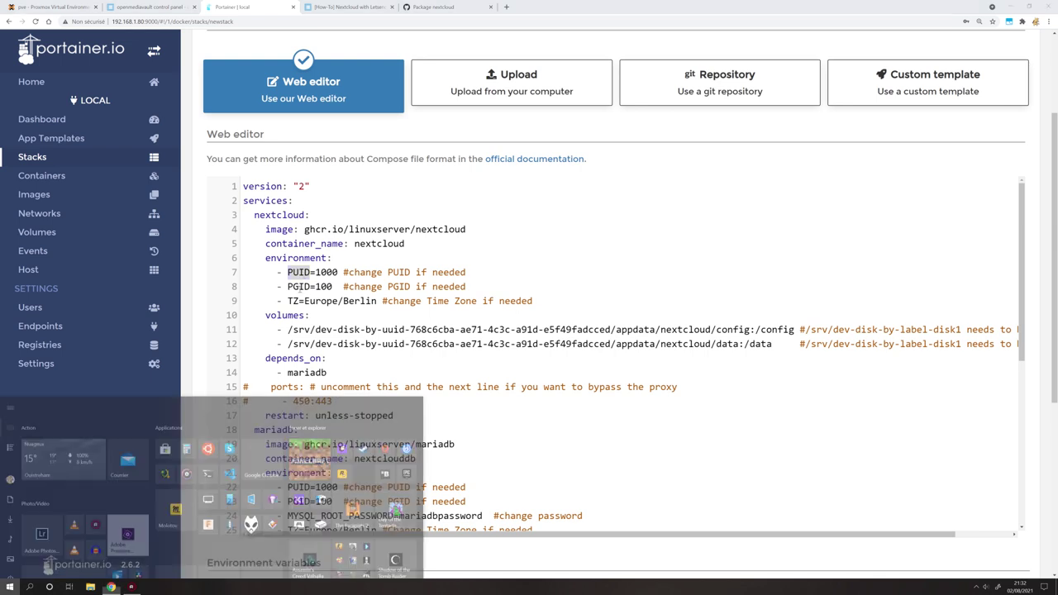
pyautogui.write('term')
pyautogui.press('Return')
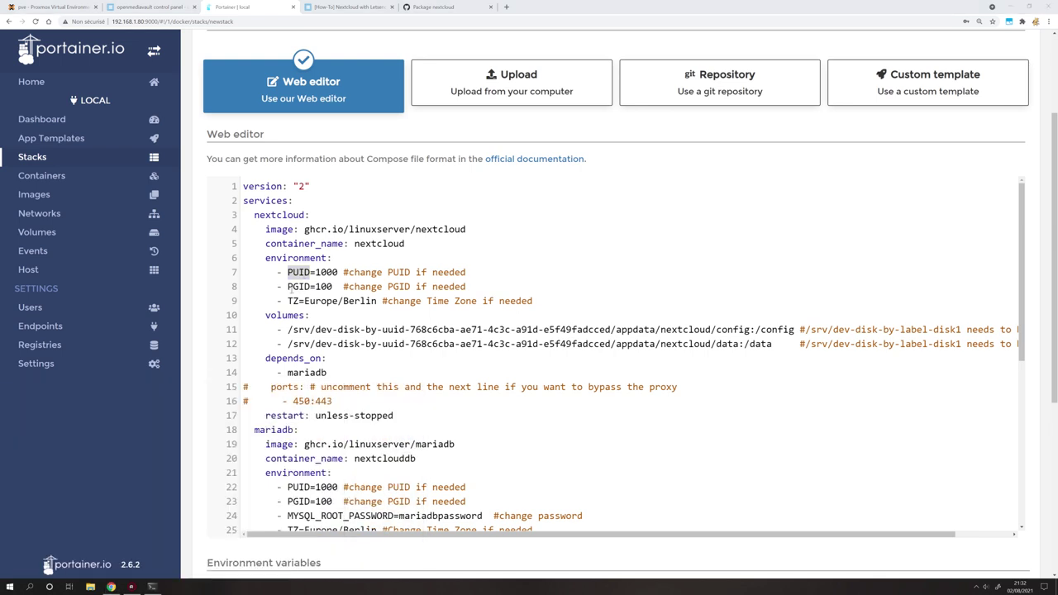
pyautogui.moveTo(372, 102); pyautogui.dragTo(699, 250)
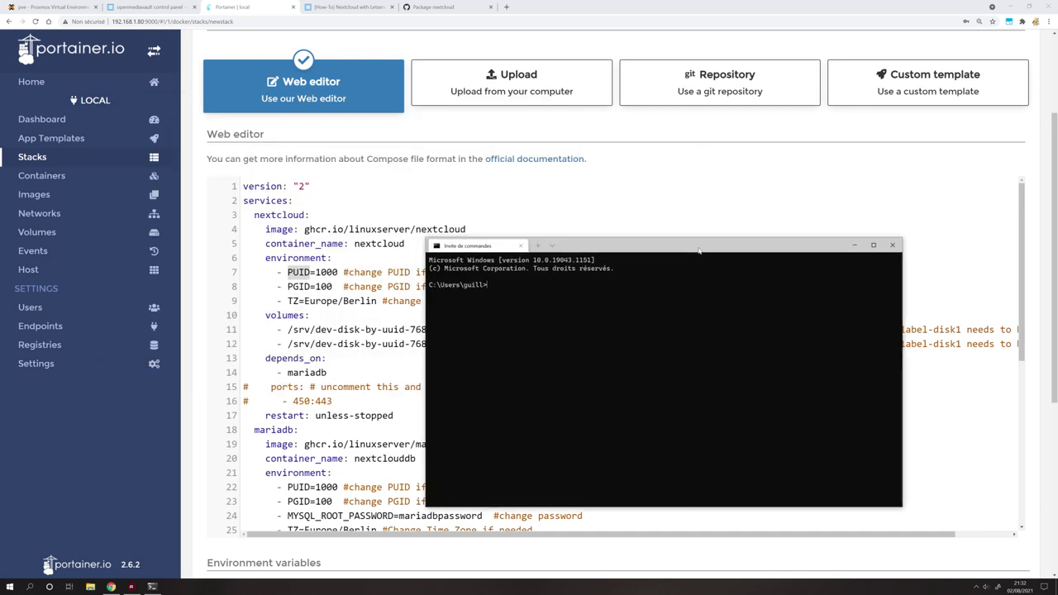
pyautogui.write('ssh root@192.1')
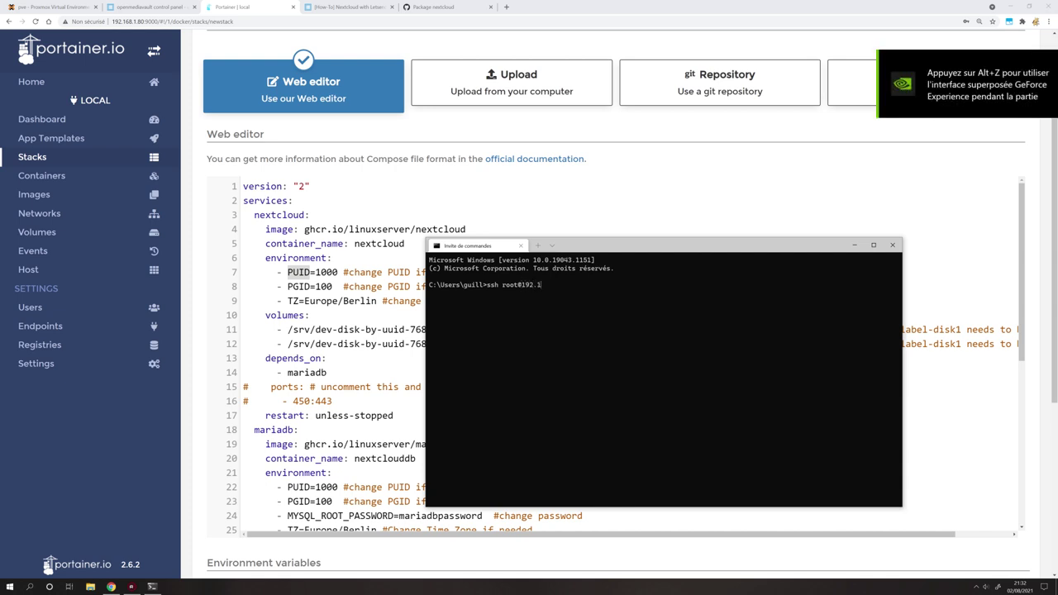
pyautogui.write('68.1.80')
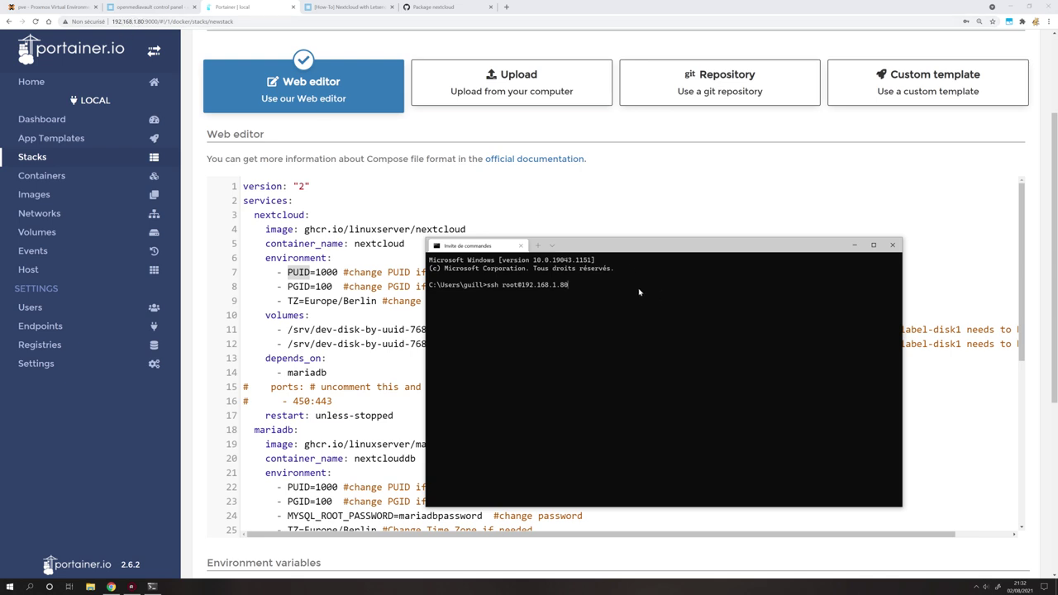
pyautogui.press('Return')
pyautogui.press('Return')
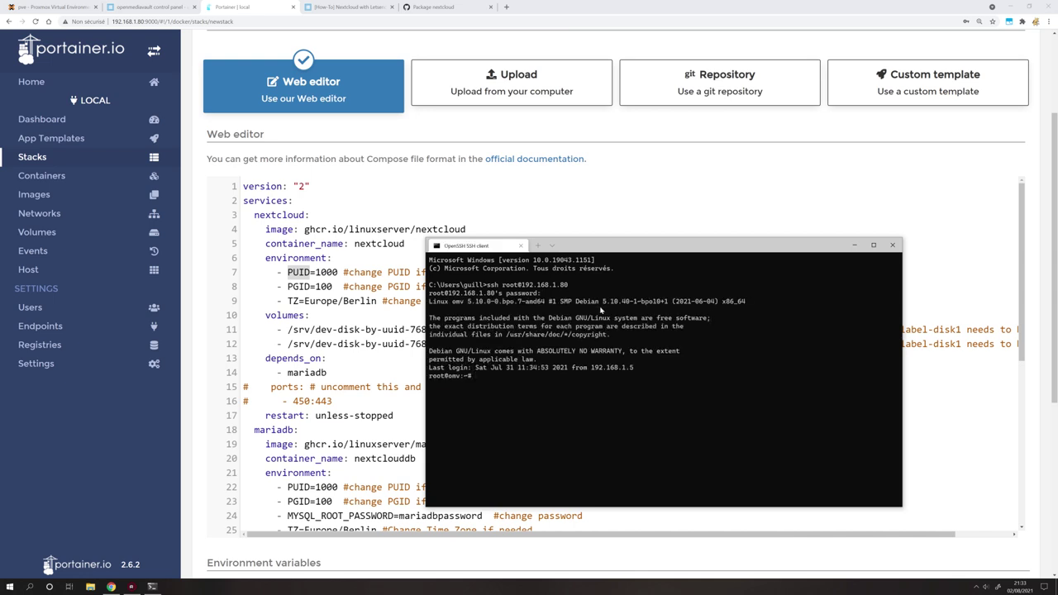
# Run 'id admin' to get uid 998 and gid 100, then select PUID's 1000 in Portainer.
pyautogui.write('id admin')
pyautogui.press('Return')
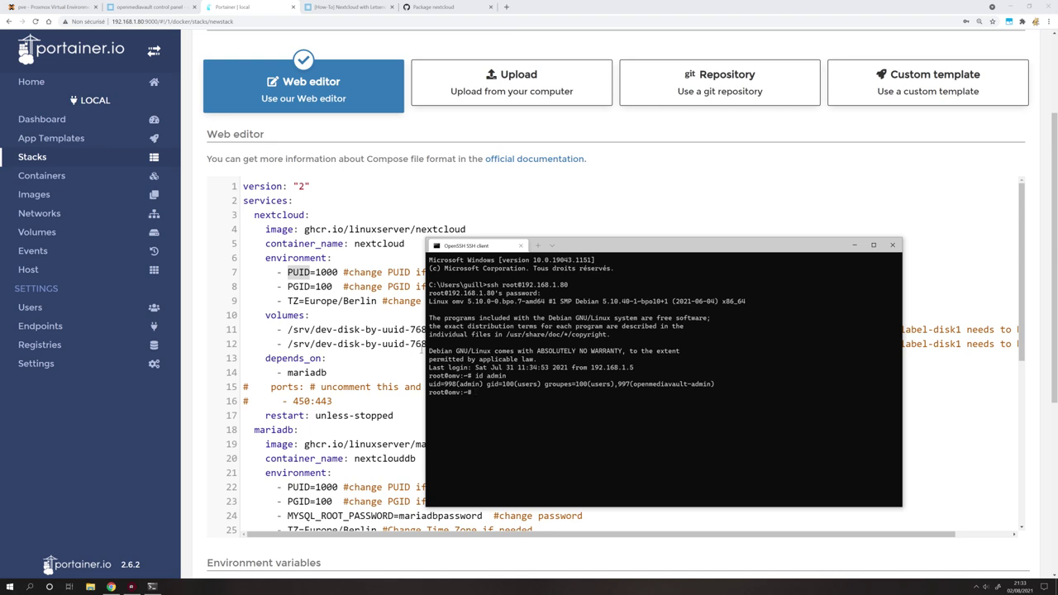
pyautogui.click(326, 273)
pyautogui.doubleClick(327, 272)
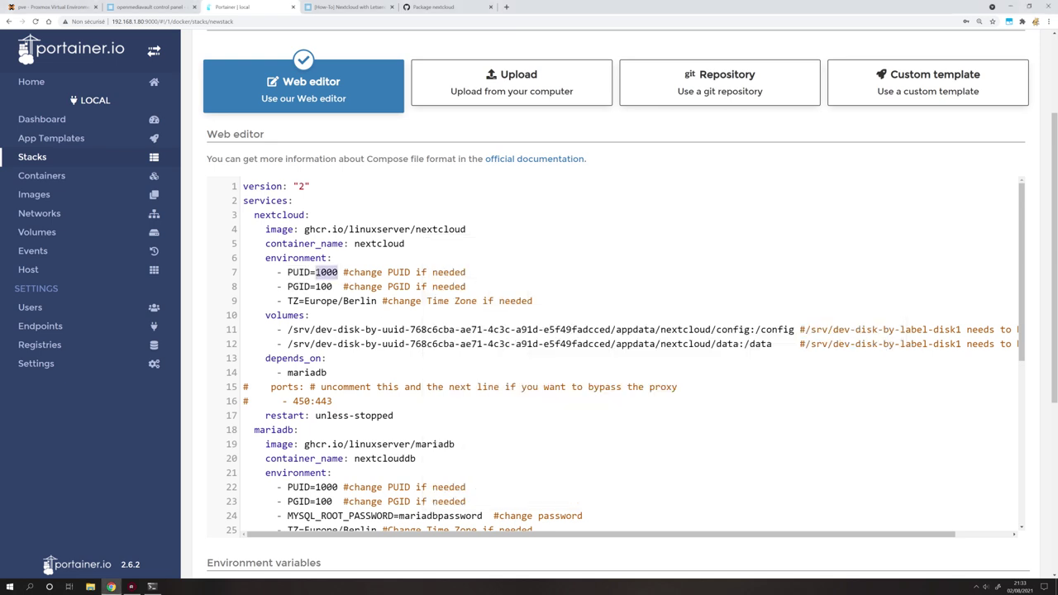
# Change PUID from 1000 to 998 for nextcloud (line 7) and mariadb (line 22).
pyautogui.write('998')
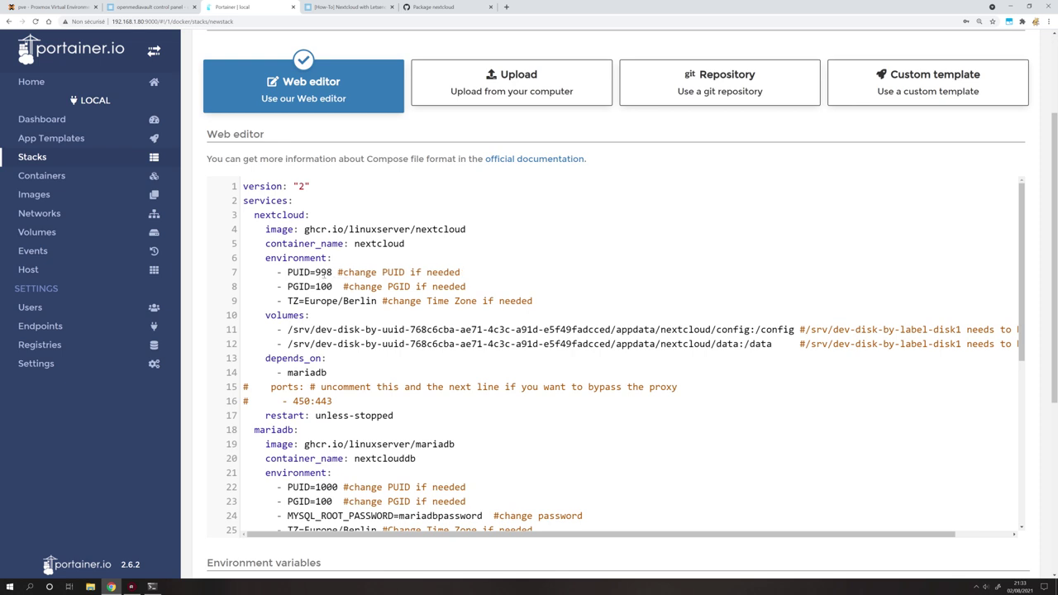
pyautogui.hotkey('shift', 'Left')
pyautogui.hotkey('shift', 'Left')
pyautogui.hotkey('shift', 'Left')
pyautogui.scroll(-3, 320, 258)
pyautogui.click(338, 363)
pyautogui.hotkey('shift', 'Left')
pyautogui.hotkey('shift', 'Left')
pyautogui.hotkey('shift', 'Left')
pyautogui.hotkey('shift', 'Left')
pyautogui.write('998')
# Change the time zone from Europe/Berlin to Europe/Paris on lines 9 and 25.
pyautogui.scroll(3, 338, 287)
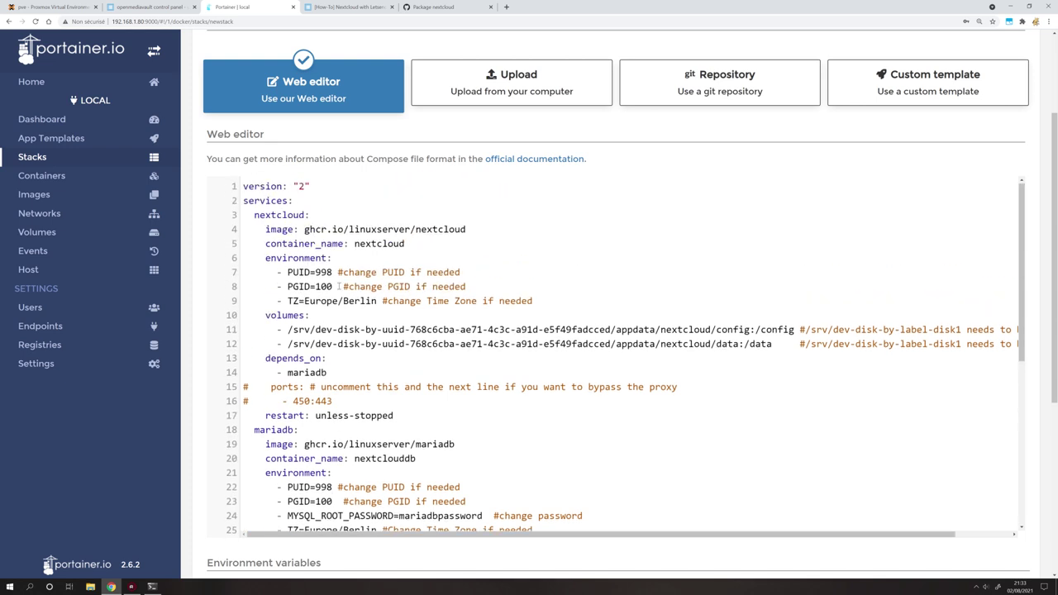
pyautogui.moveTo(342, 301); pyautogui.dragTo(378, 301)
pyautogui.write('Paris')
pyautogui.scroll(-3, 344, 416)
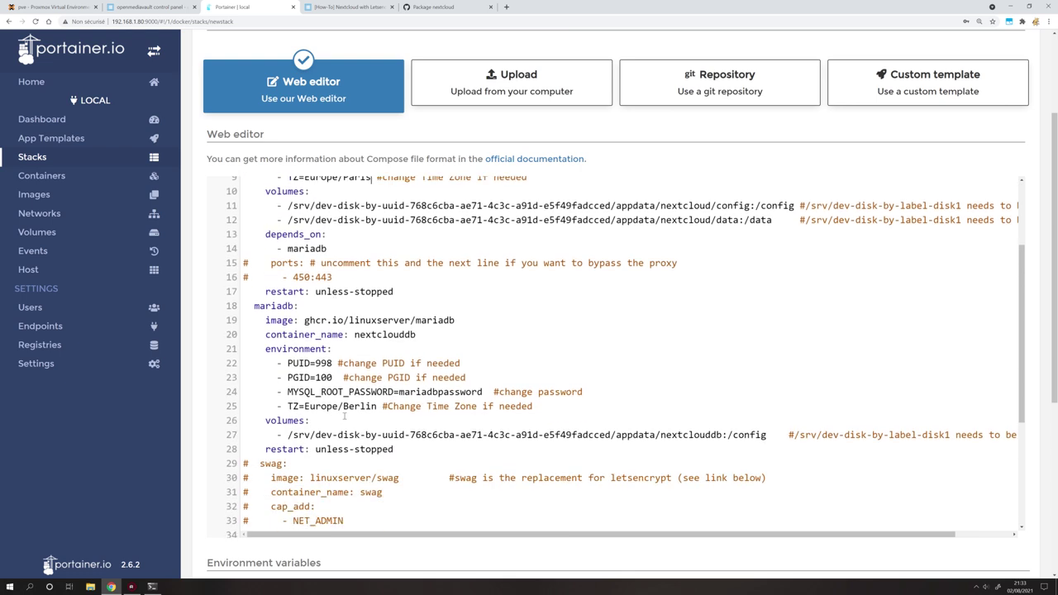
pyautogui.moveTo(378, 406); pyautogui.dragTo(344, 406)
pyautogui.write('Paris')
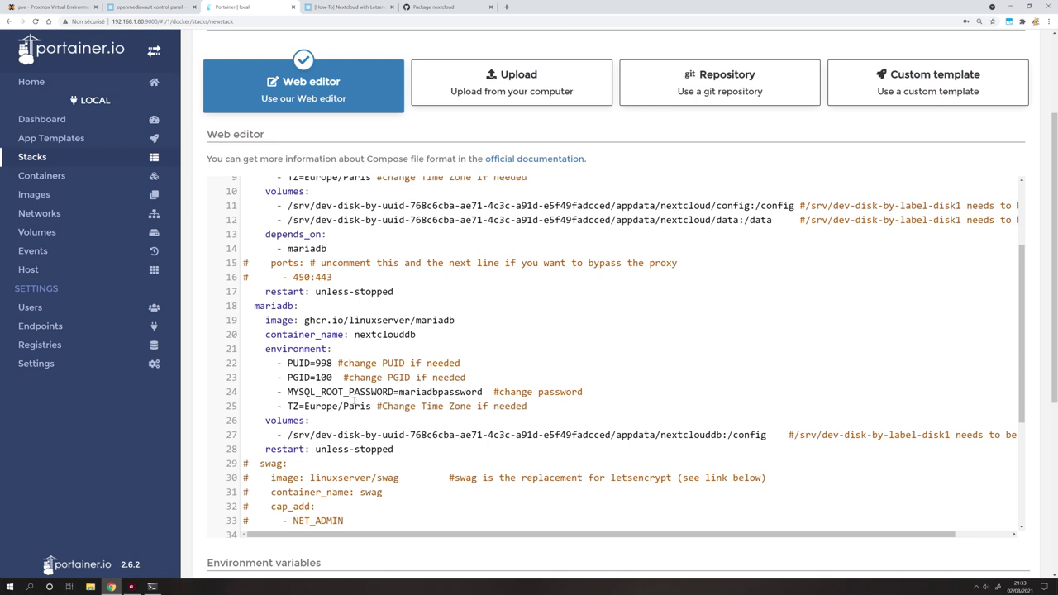
pyautogui.scroll(3, 369, 299)
pyautogui.moveTo(372, 301); pyautogui.dragTo(305, 301)
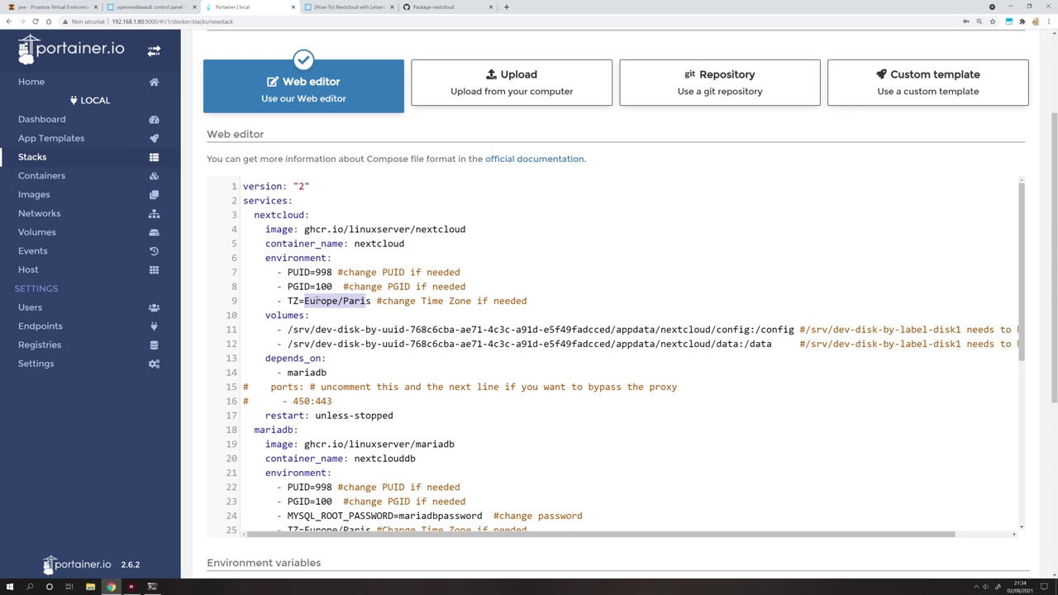
pyautogui.click(152, 587)
# Run 'timedatectl list-timezones', page to Europe/Paris to confirm it exists, then minimize the terminal.
pyautogui.rightClick(691, 409)
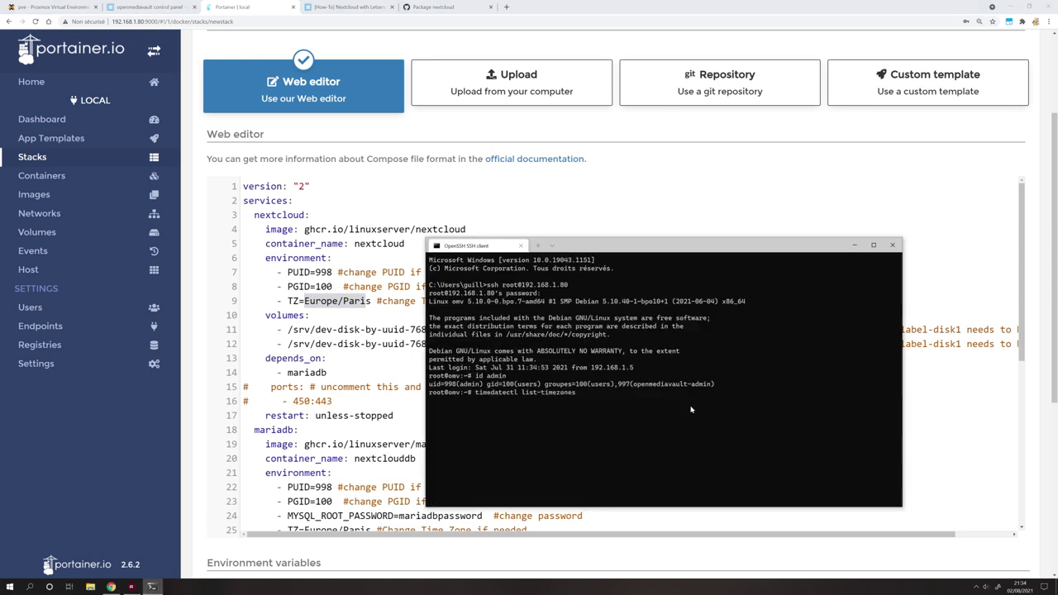
pyautogui.press('Return')
pyautogui.scroll(6, 530, 400)
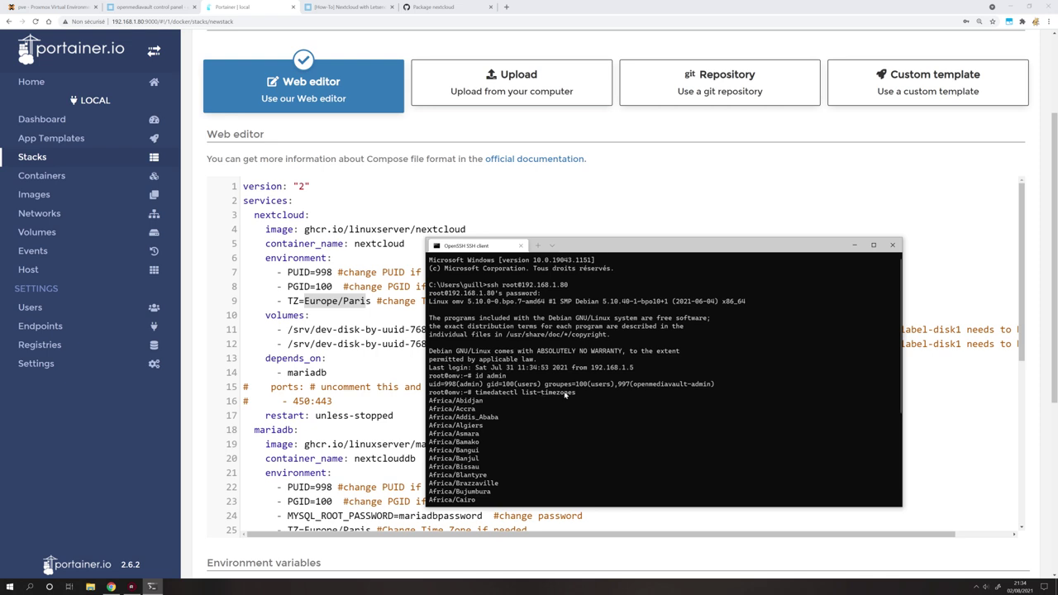
pyautogui.press('space')
pyautogui.press('space')
pyautogui.press('space')
pyautogui.press('space')
pyautogui.press('space')
pyautogui.press('space')
pyautogui.press('space')
pyautogui.press('space')
pyautogui.press('space')
pyautogui.press('space')
pyautogui.press('space')
pyautogui.press('space')
pyautogui.press('space')
pyautogui.press('space')
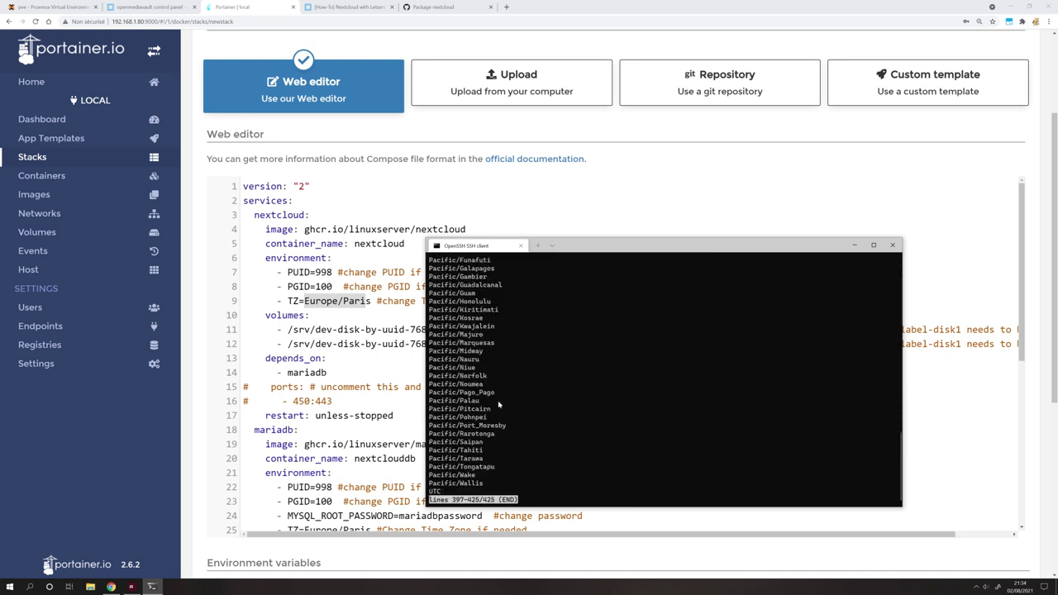
pyautogui.press('g')
pyautogui.press('space')
pyautogui.press('space')
pyautogui.press('space')
pyautogui.press('space')
pyautogui.press('space')
pyautogui.press('space')
pyautogui.press('space')
pyautogui.press('space')
pyautogui.press('space')
pyautogui.press('space')
pyautogui.press('space')
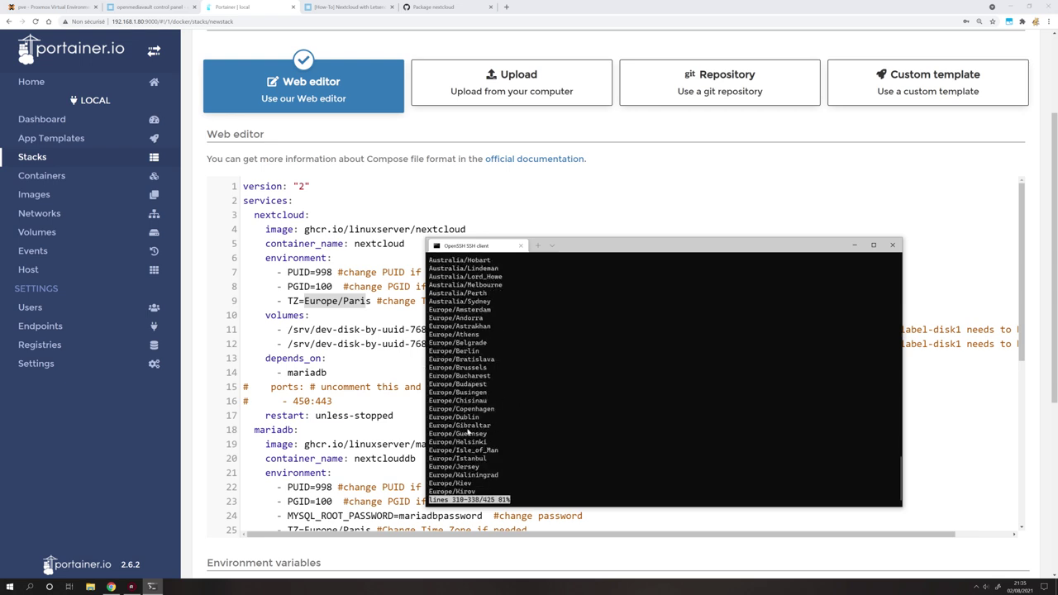
pyautogui.press('space')
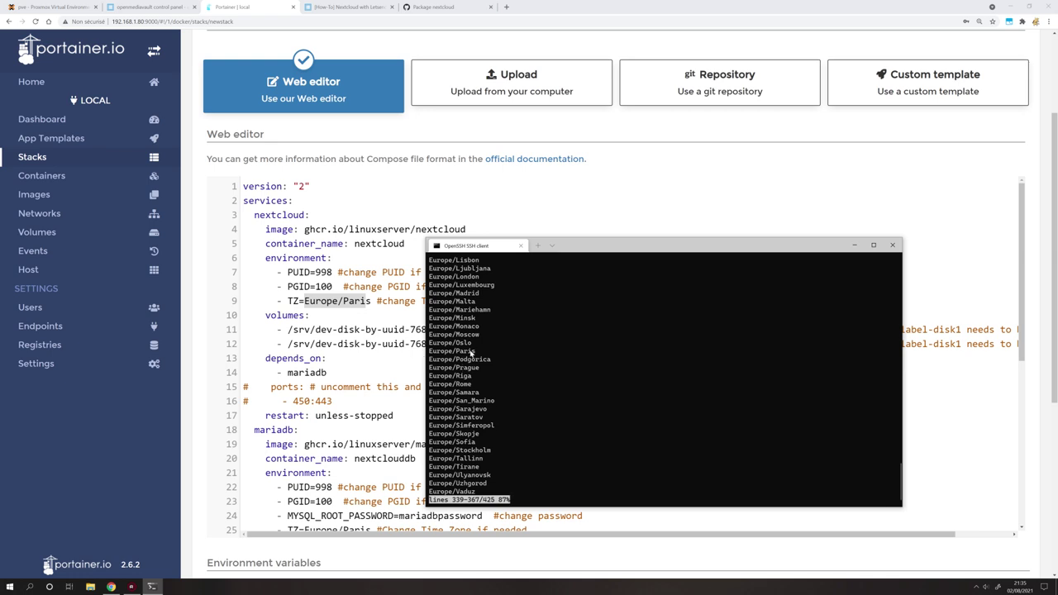
pyautogui.press('q')
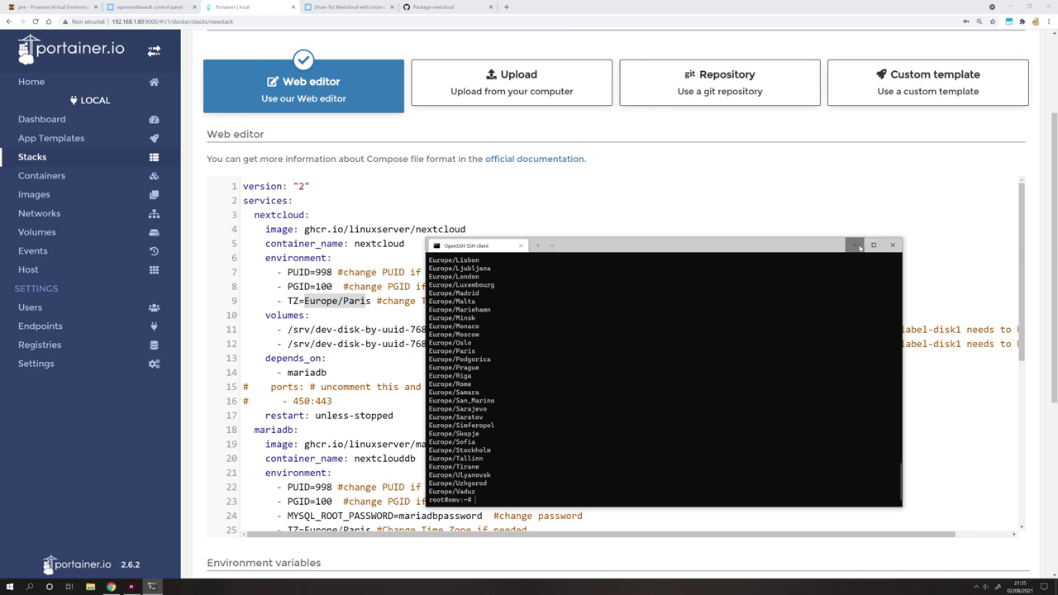
pyautogui.click(854, 245)
pyautogui.click(359, 301)
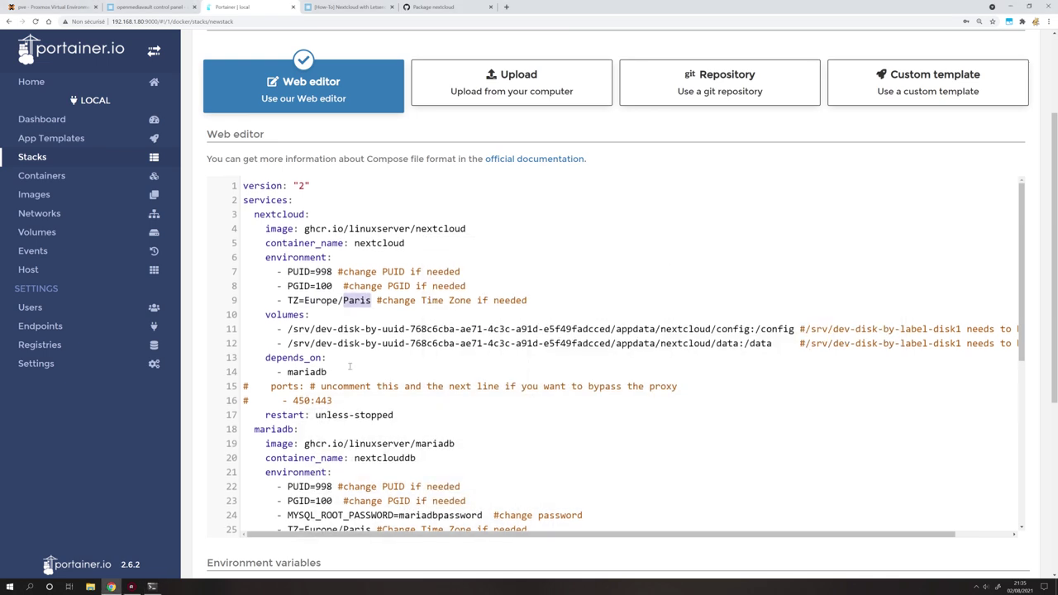
# Review the edited Paris time zone, 998 PUID and disk id volume paths in the compose file.
pyautogui.scroll(-2, 346, 391)
pyautogui.moveTo(342, 364); pyautogui.dragTo(370, 365)
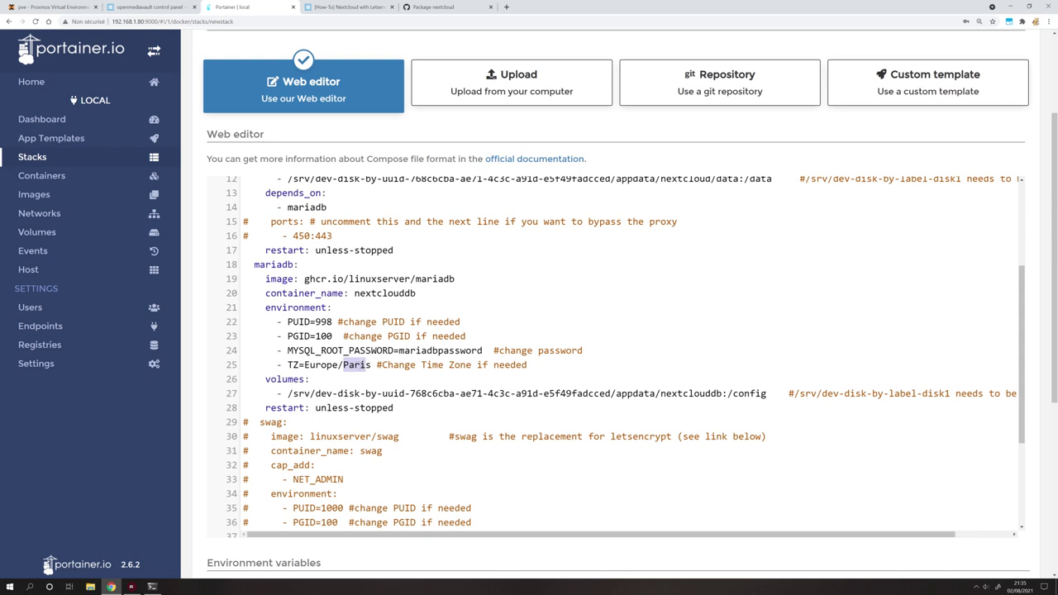
pyautogui.scroll(2, 338, 358)
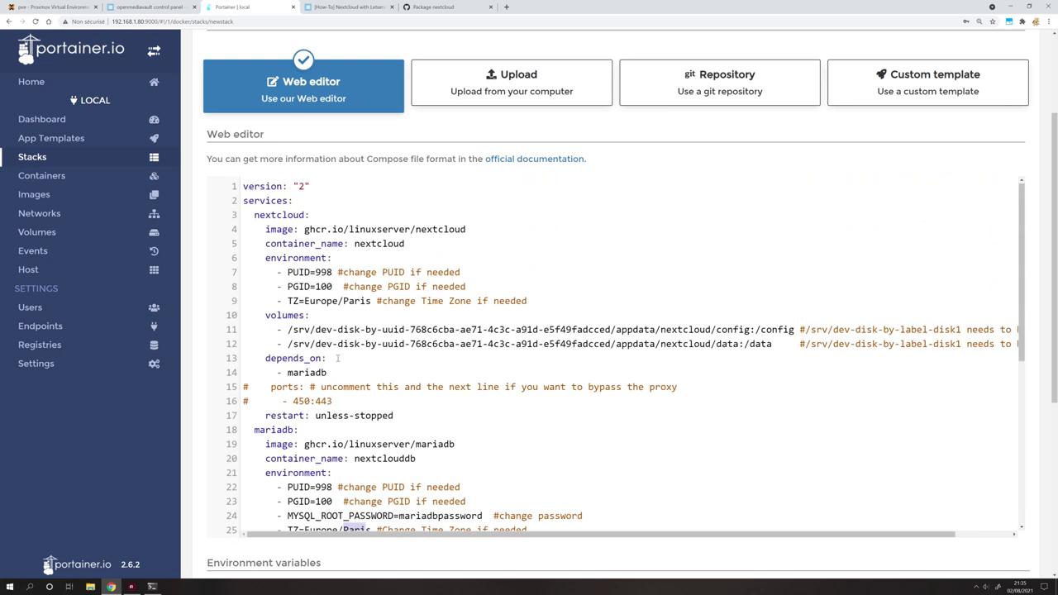
pyautogui.moveTo(333, 272); pyautogui.dragTo(316, 272)
pyautogui.click(316, 273)
pyautogui.moveTo(560, 344); pyautogui.dragTo(361, 329)
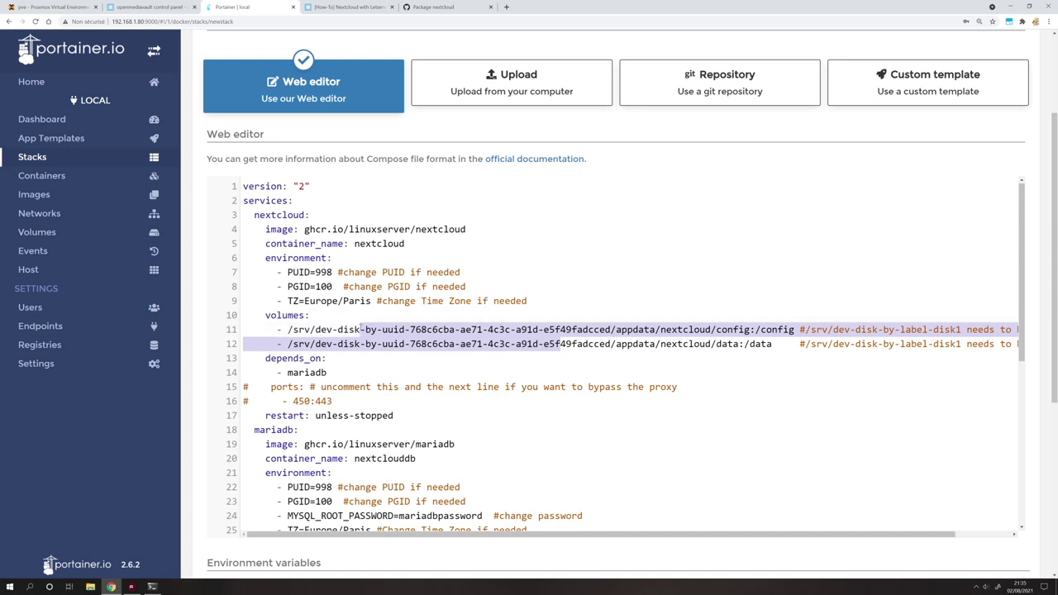
# Uncomment the ports lines 15–16 so nextcloud publishes 450:443.
pyautogui.click(249, 387)
pyautogui.press('BackSpace')
pyautogui.click(250, 401)
pyautogui.press('BackSpace')
pyautogui.moveTo(327, 401); pyautogui.dragTo(286, 401)
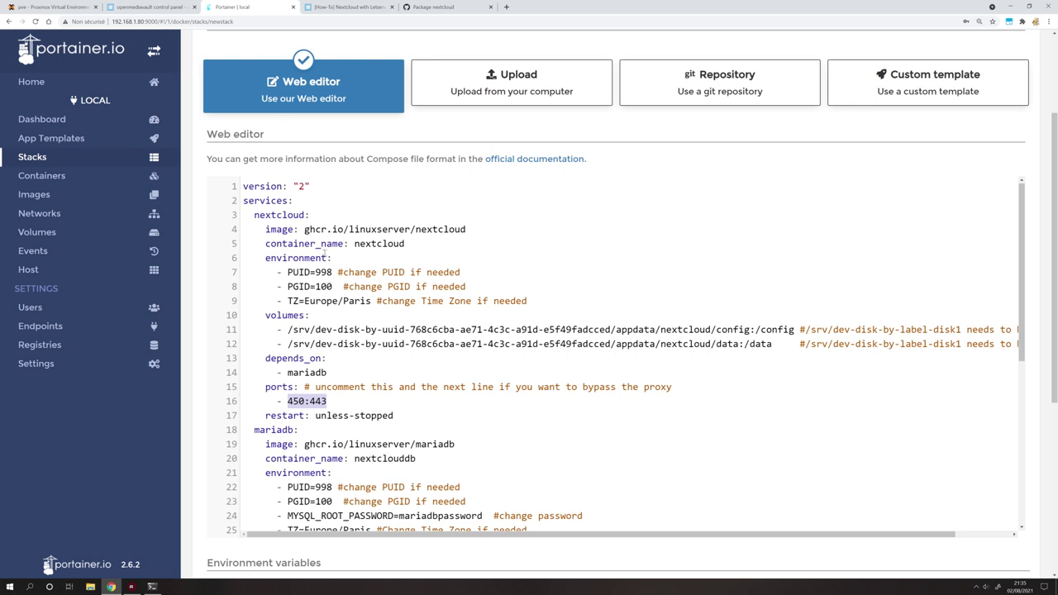
pyautogui.scroll(-5, 323, 257)
pyautogui.scroll(3, 310, 277)
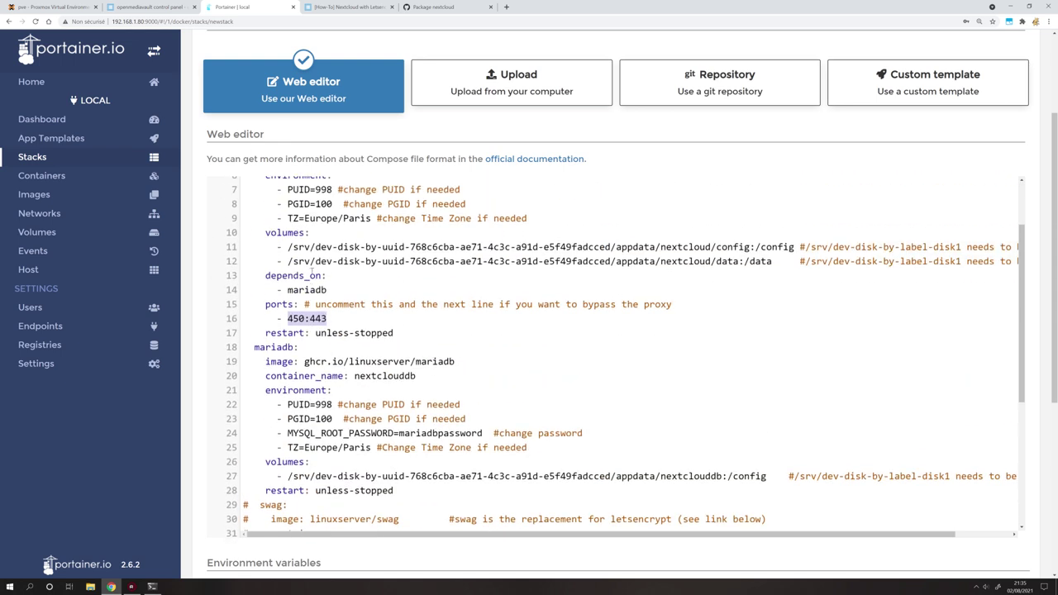
pyautogui.scroll(-5, 307, 279)
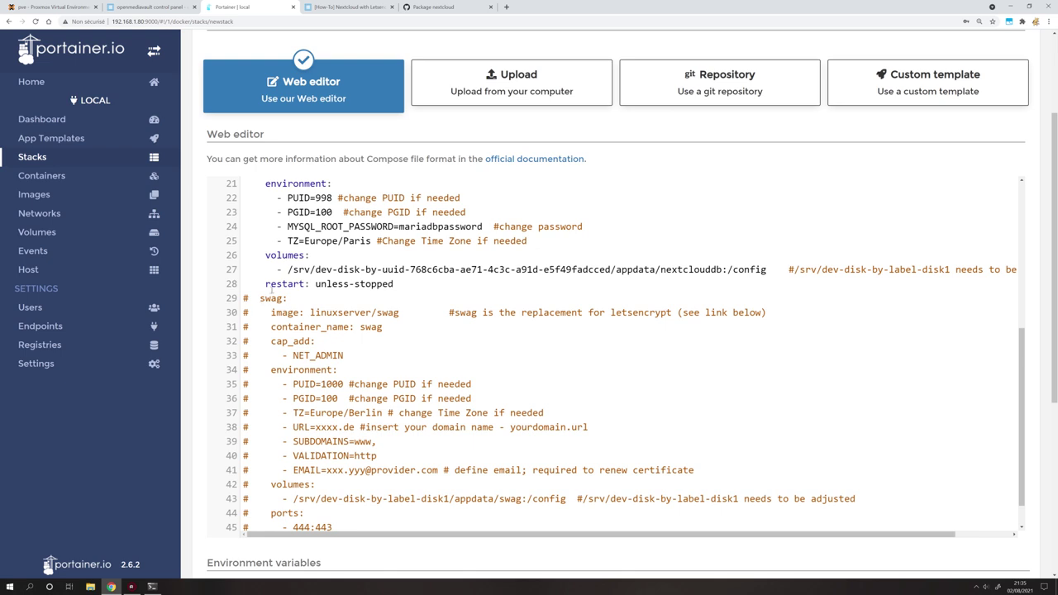
pyautogui.scroll(2, 289, 296)
pyautogui.scroll(-2, 302, 290)
pyautogui.scroll(7, 308, 287)
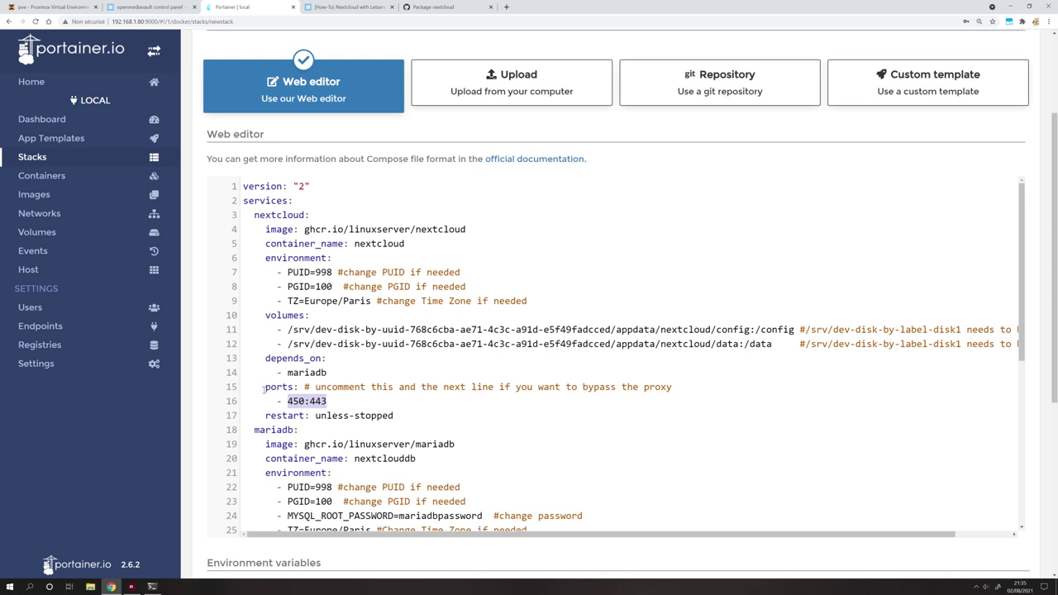
pyautogui.scroll(-3, 307, 352)
pyautogui.scroll(2, 308, 352)
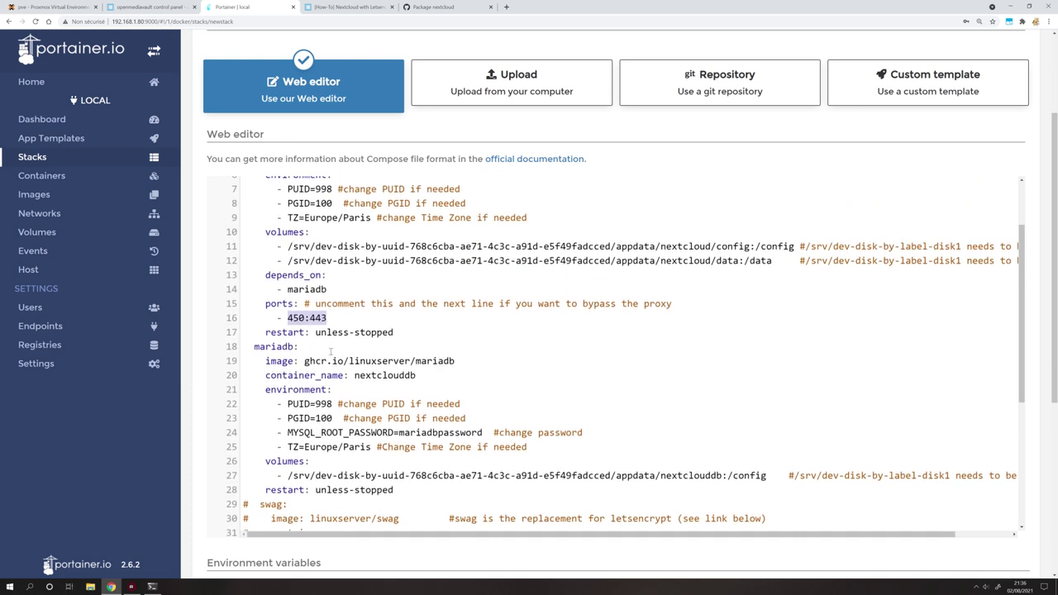
pyautogui.scroll(-4, 360, 420)
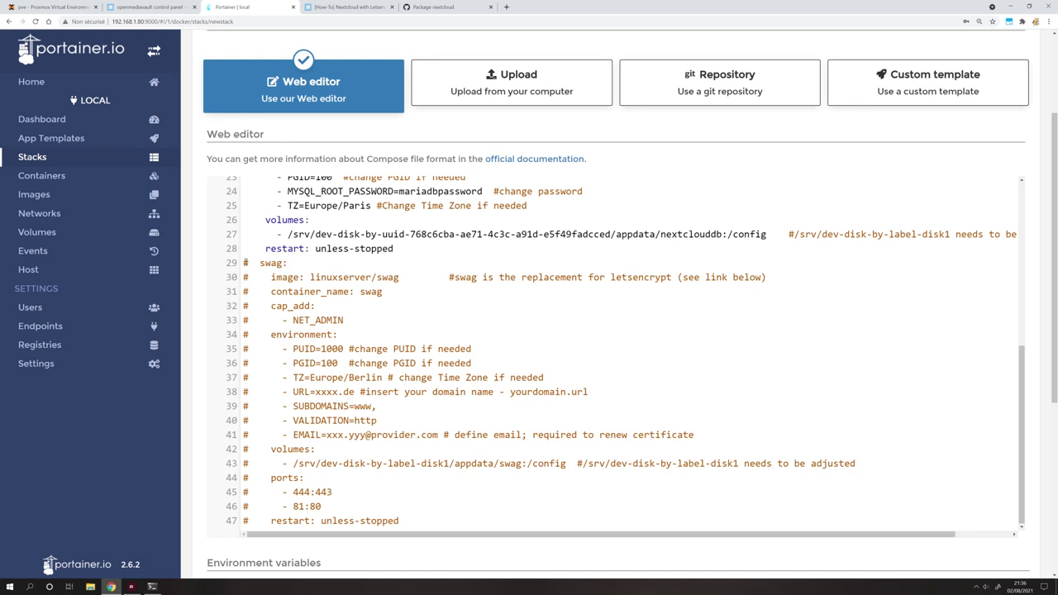
pyautogui.scroll(5, 276, 270)
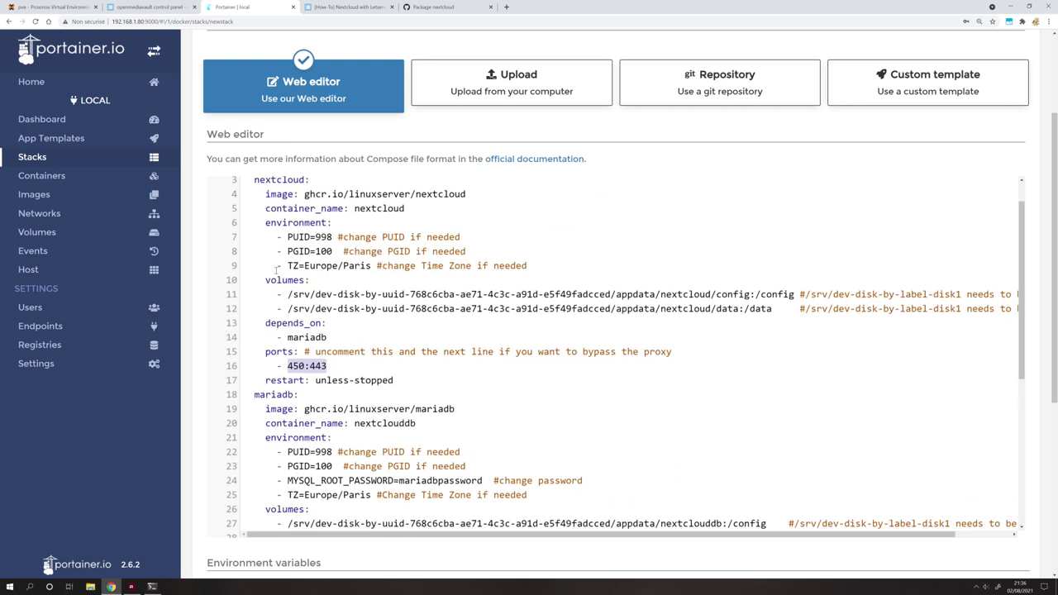
pyautogui.scroll(-3, 276, 270)
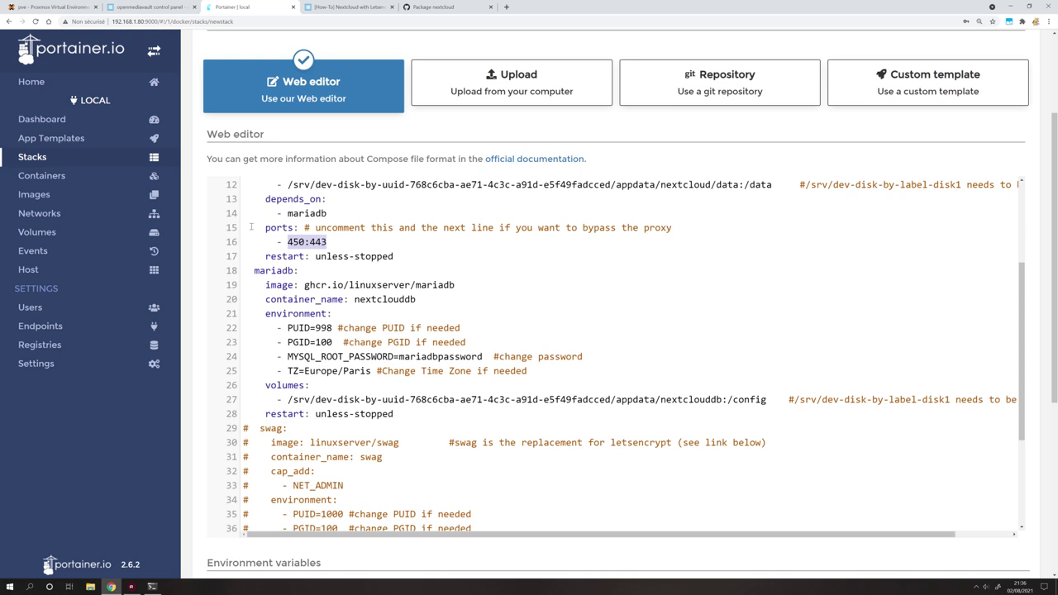
pyautogui.moveTo(328, 242); pyautogui.dragTo(288, 241)
pyautogui.scroll(3, 423, 263)
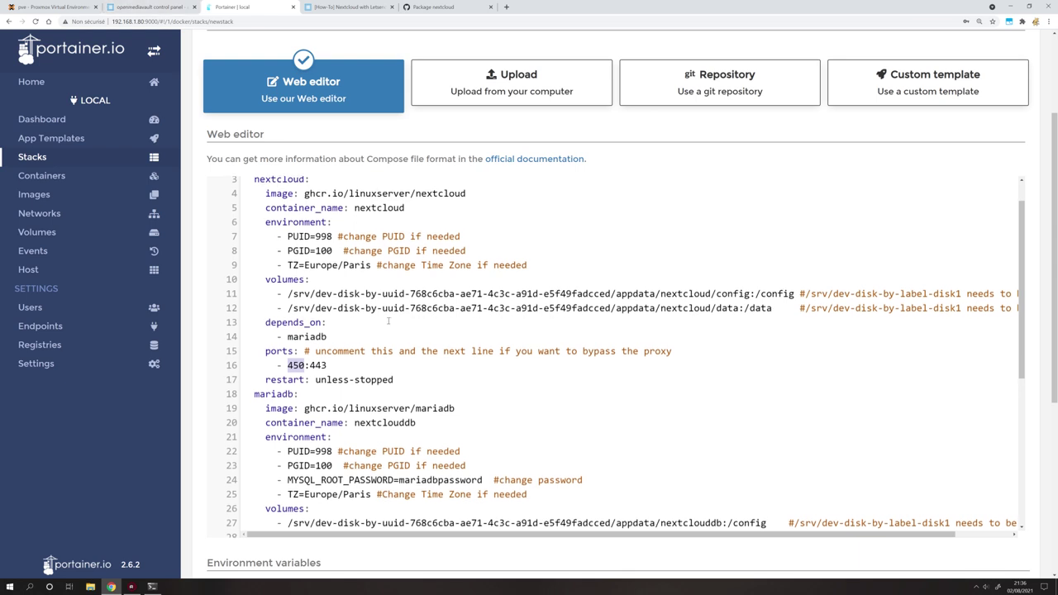
pyautogui.scroll(-3, 377, 332)
pyautogui.moveTo(399, 356); pyautogui.dragTo(484, 357)
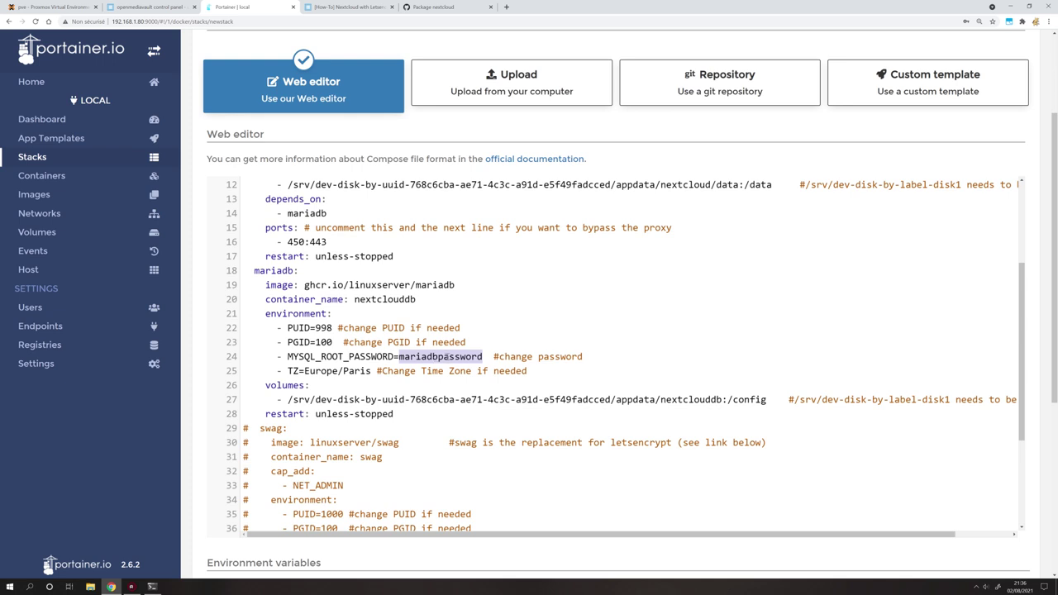
pyautogui.scroll(-1, 446, 354)
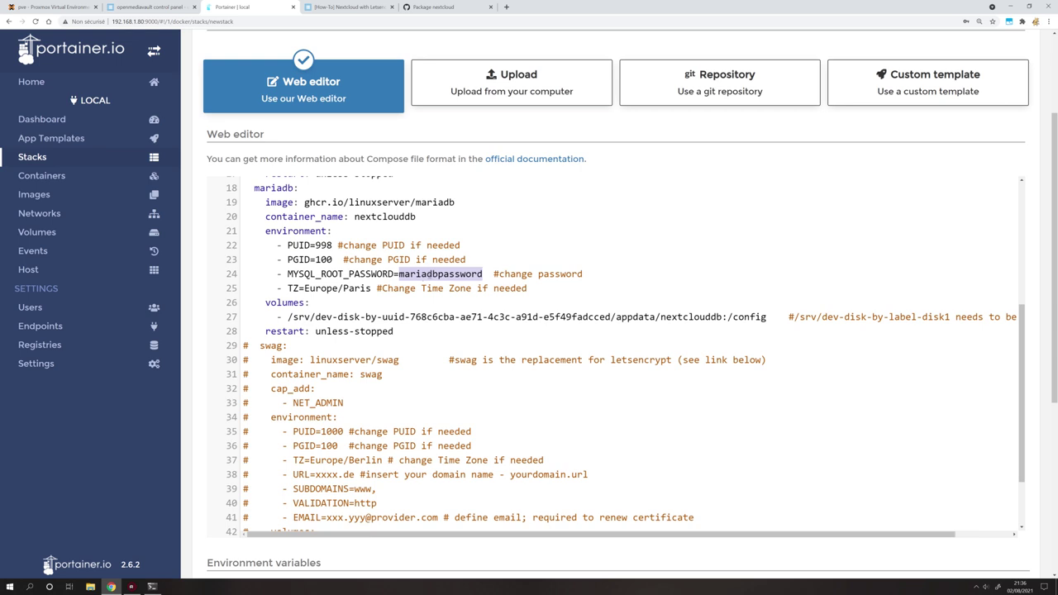
pyautogui.moveTo(399, 274); pyautogui.dragTo(482, 274)
pyautogui.scroll(-4, 383, 418)
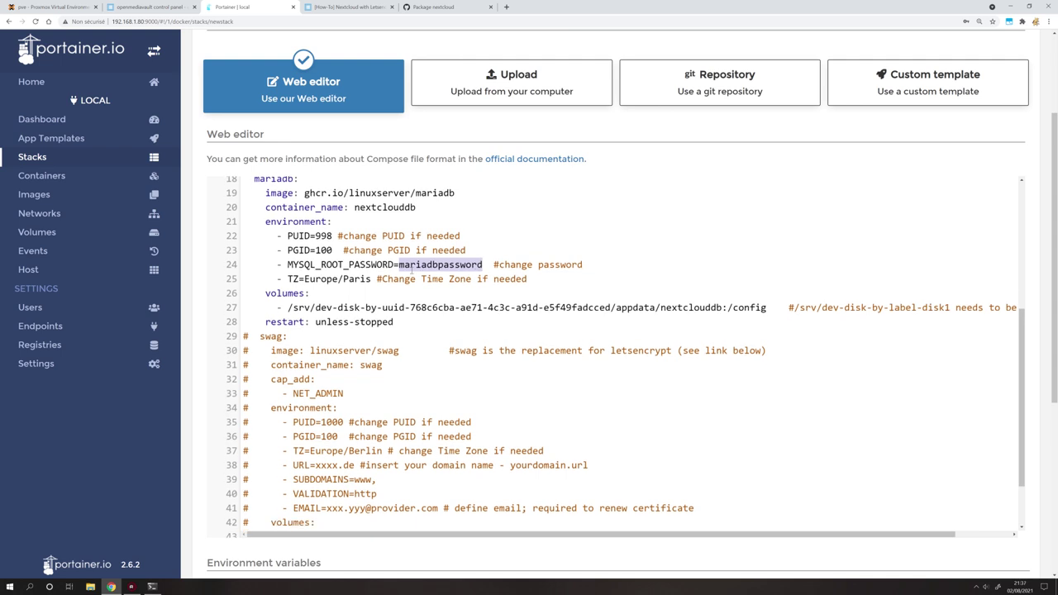
pyautogui.scroll(4, 380, 297)
pyautogui.scroll(-4, 380, 298)
pyautogui.scroll(-3, 379, 297)
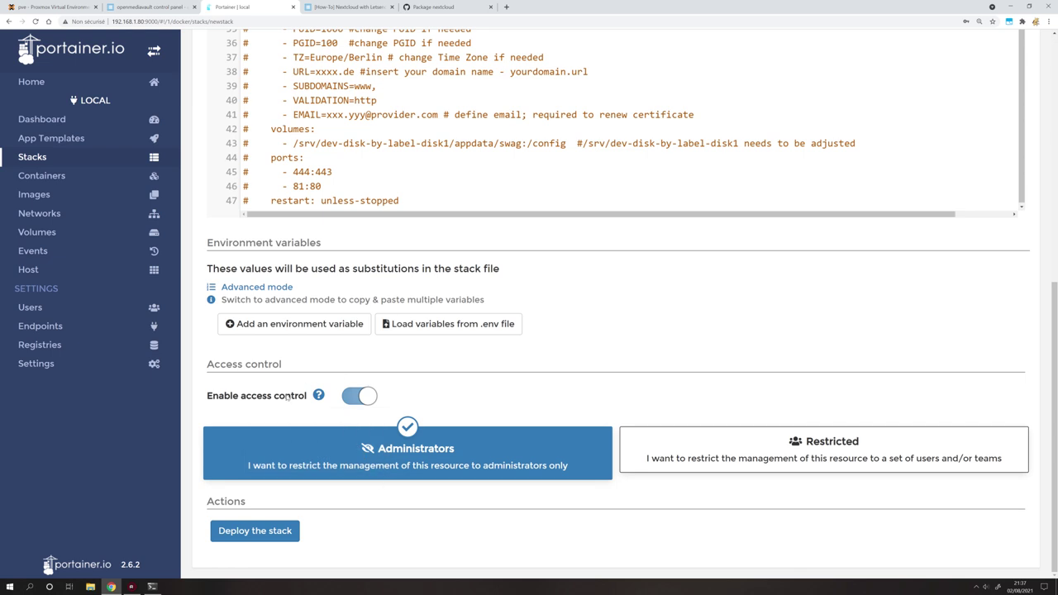
# Deploy the Nextcloud and MariaDB stack and confirm it appears in the Stacks list.
pyautogui.click(263, 533)
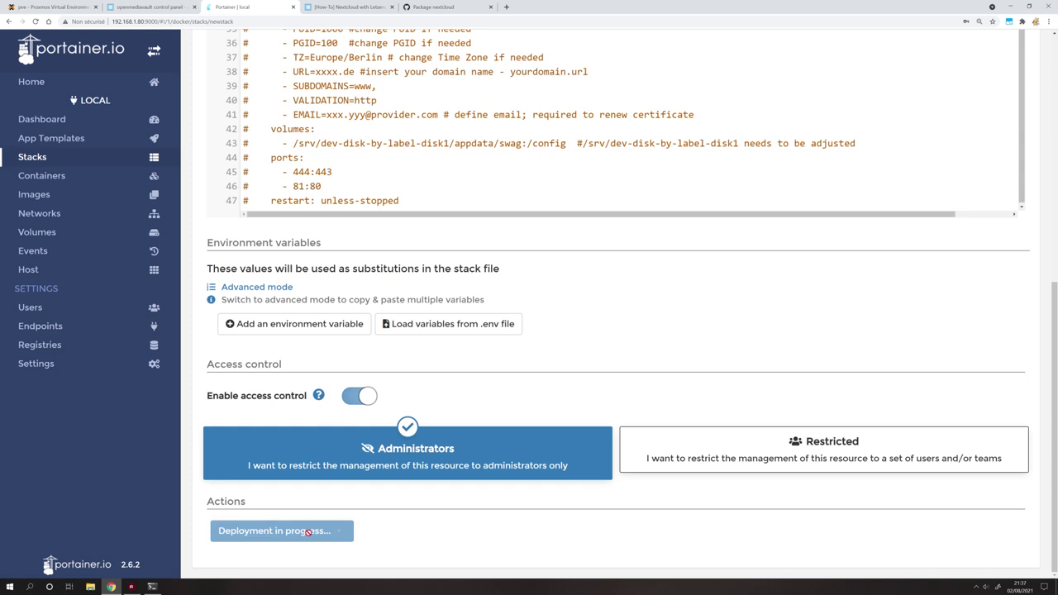
pyautogui.scroll(10, 397, 196)
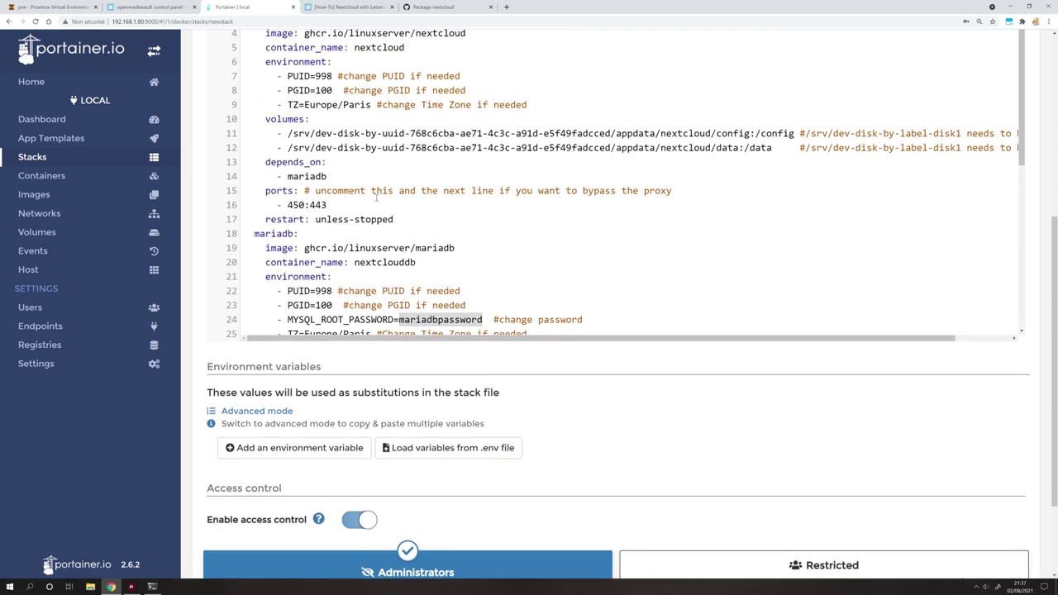
pyautogui.scroll(-3, 379, 306)
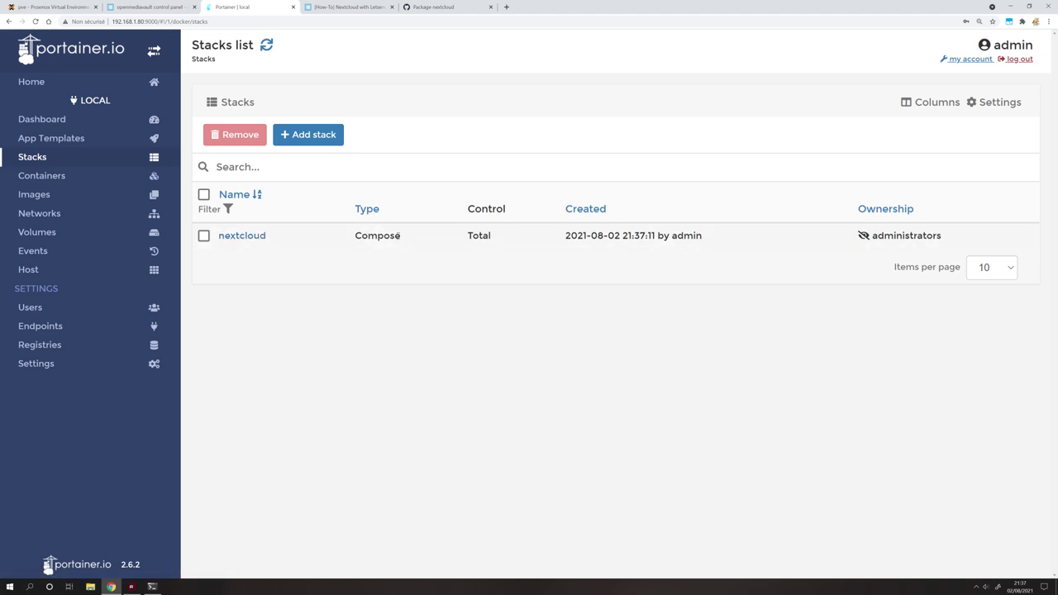
pyautogui.click(68, 175)
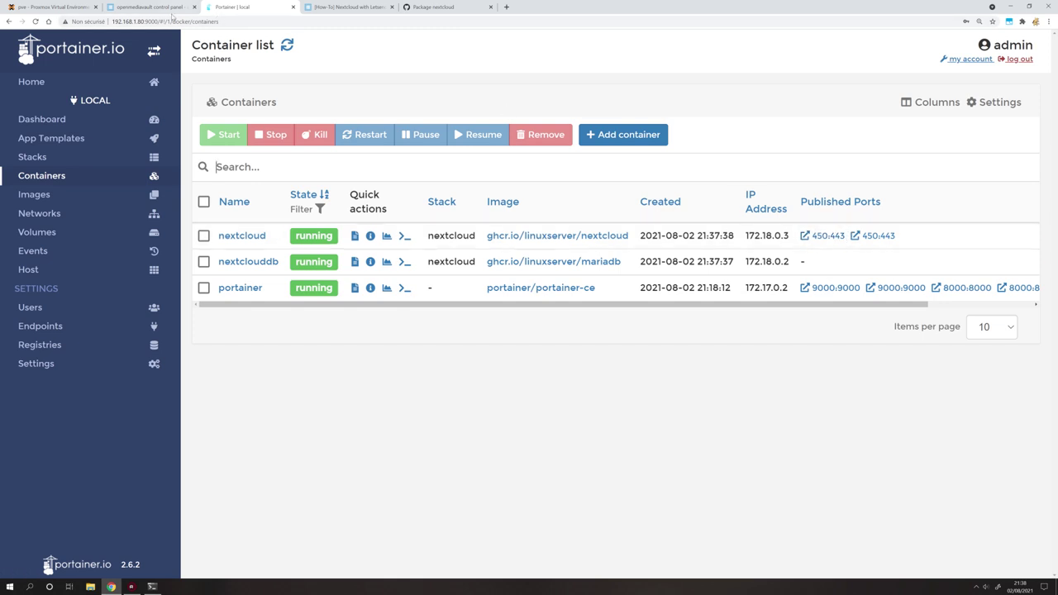
# Browse Portainer's networks, images, stacks and dashboard, ending on the container list with the server IP selected.
pyautogui.moveTo(145, 22); pyautogui.dragTo(113, 22)
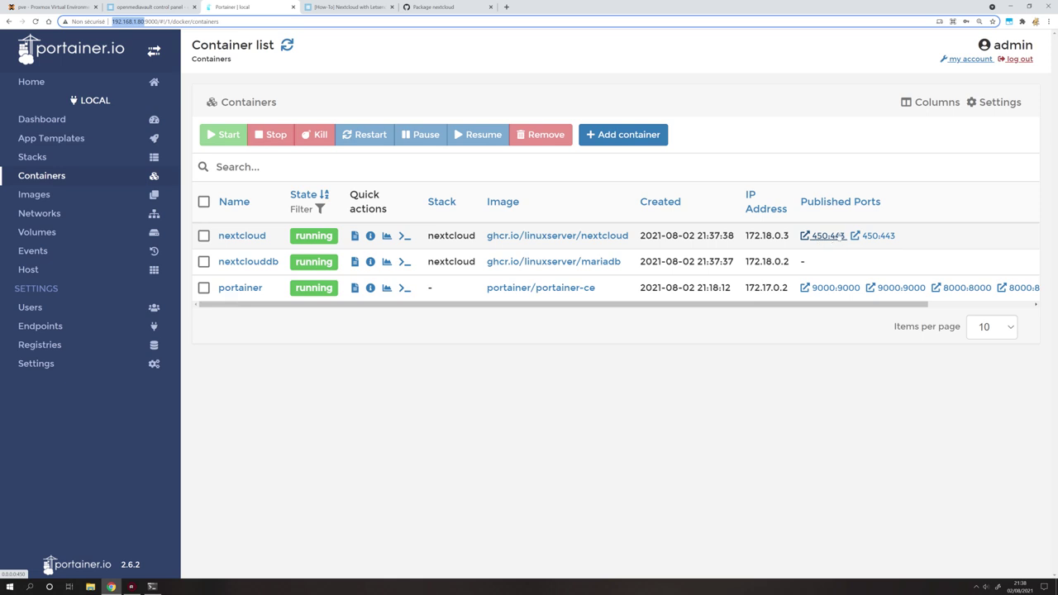
pyautogui.click(50, 214)
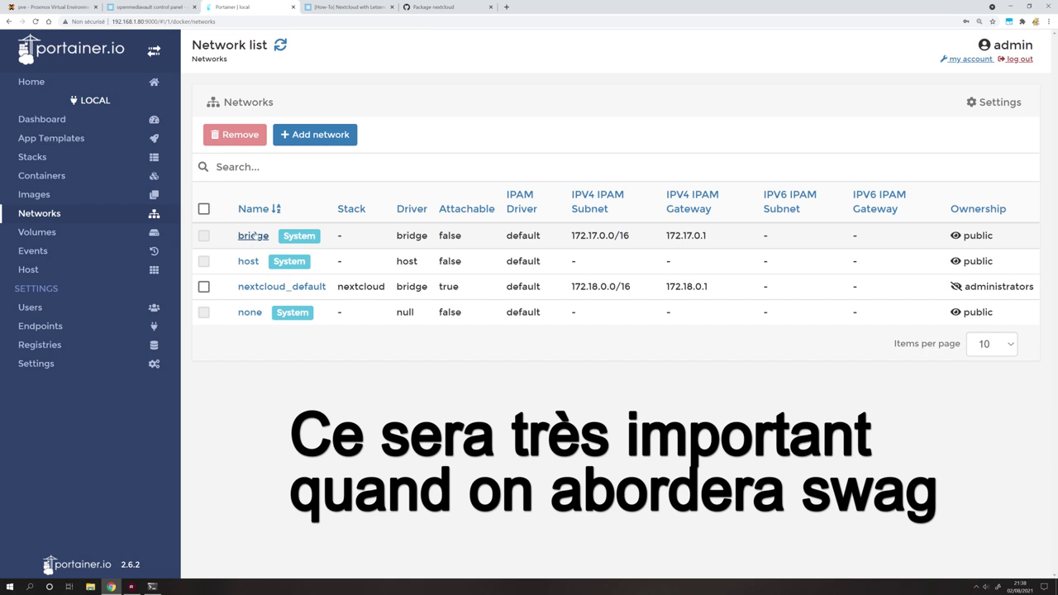
pyautogui.hotkey('alt', 'Left')
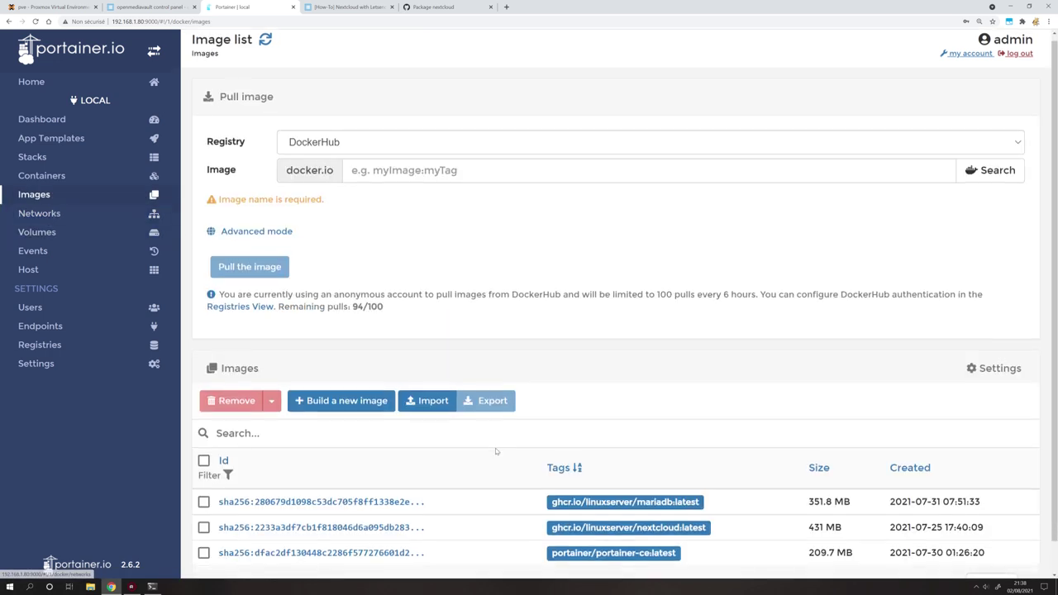
pyautogui.scroll(-1, 496, 452)
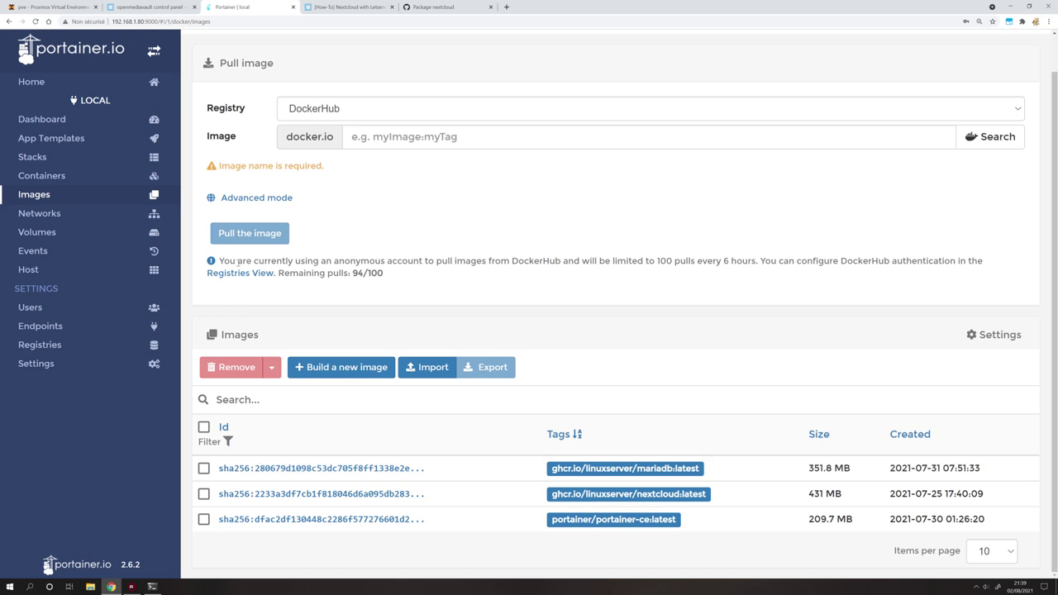
pyautogui.click(32, 157)
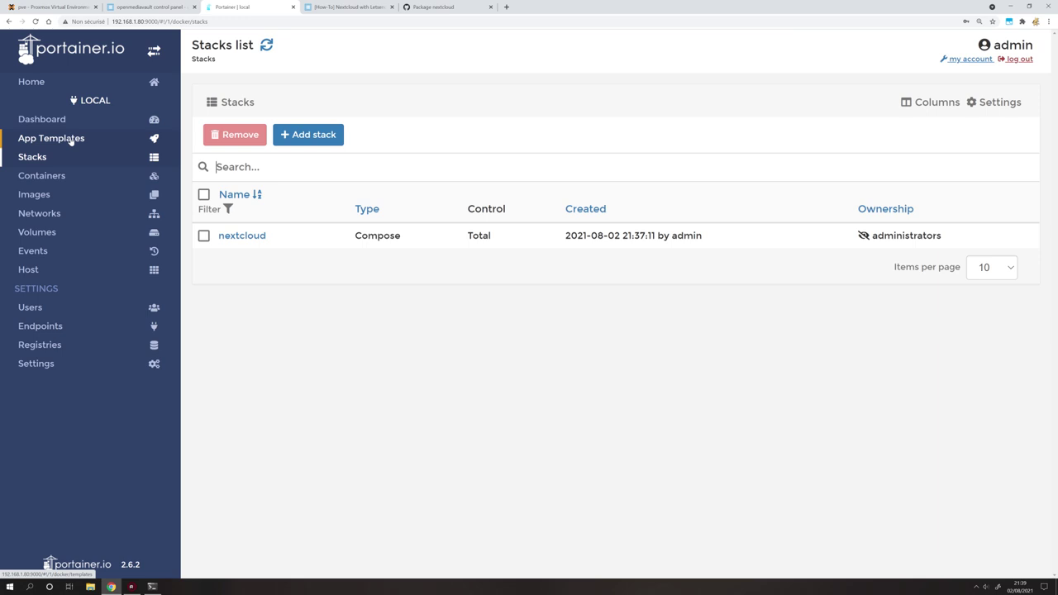
pyautogui.click(33, 122)
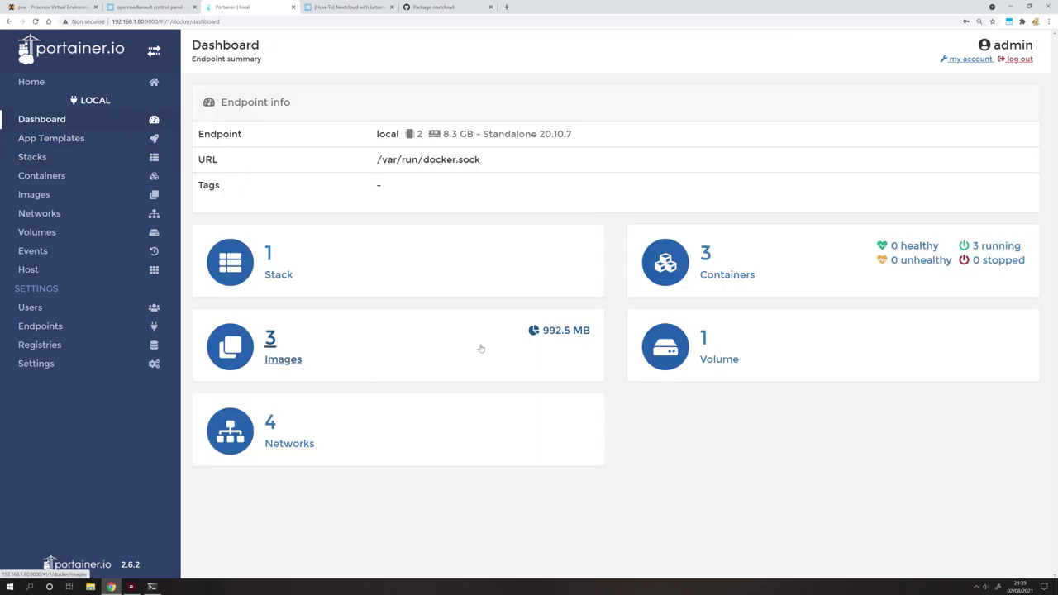
pyautogui.click(709, 270)
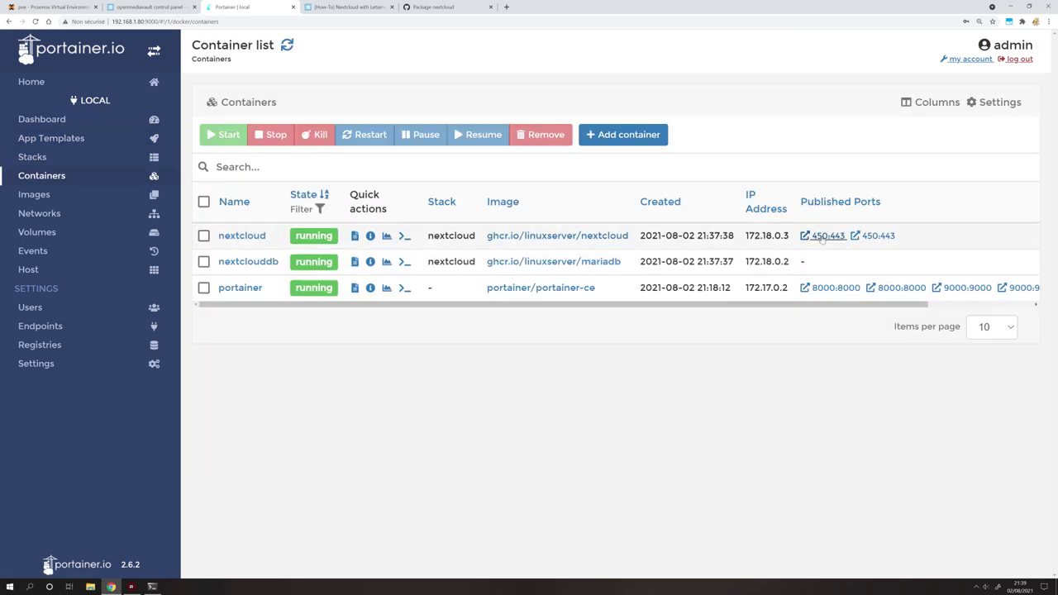
pyautogui.moveTo(147, 23); pyautogui.dragTo(110, 21)
# Open 192.168.1.80:450 in a new tab and proceed past the untrusted certificate warning.
pyautogui.hotkey('ctrl', 'c')
pyautogui.hotkey('ctrl', 't')
pyautogui.hotkey('ctrl', 'v')
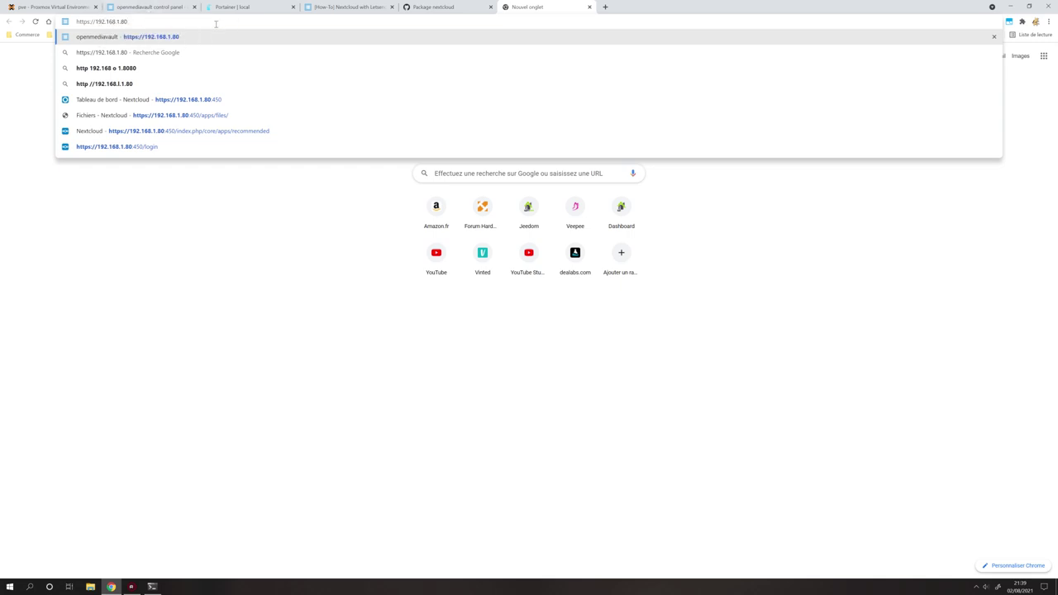
pyautogui.write(':450')
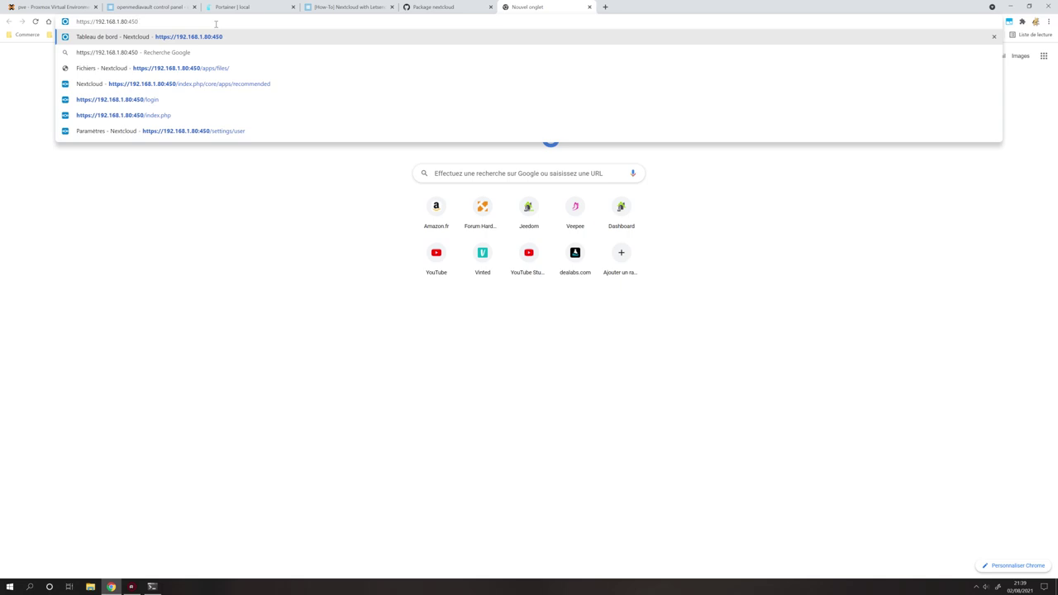
pyautogui.press('Return')
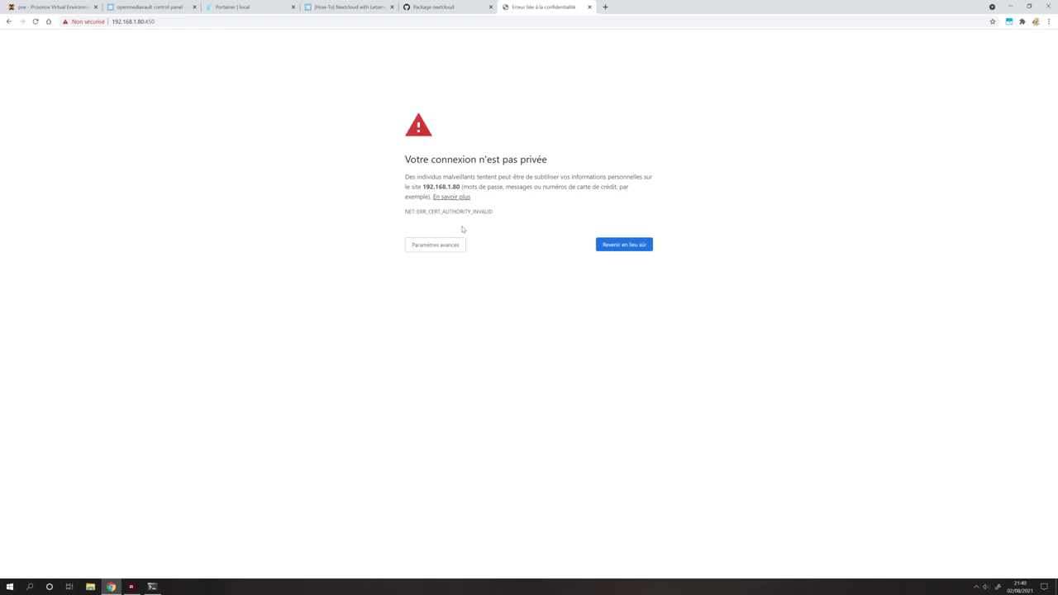
pyautogui.click(440, 243)
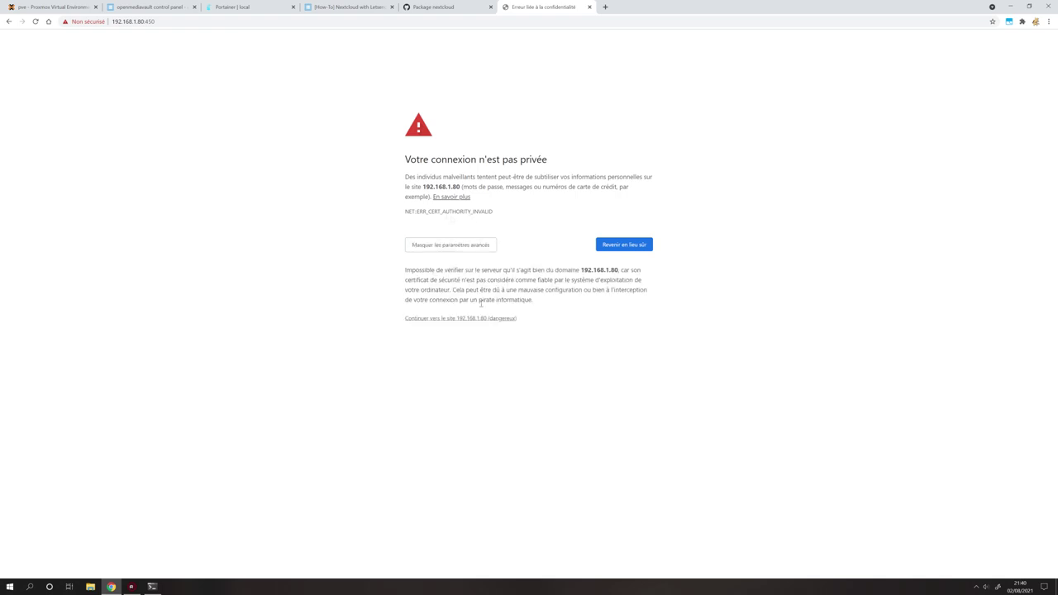
pyautogui.click(477, 320)
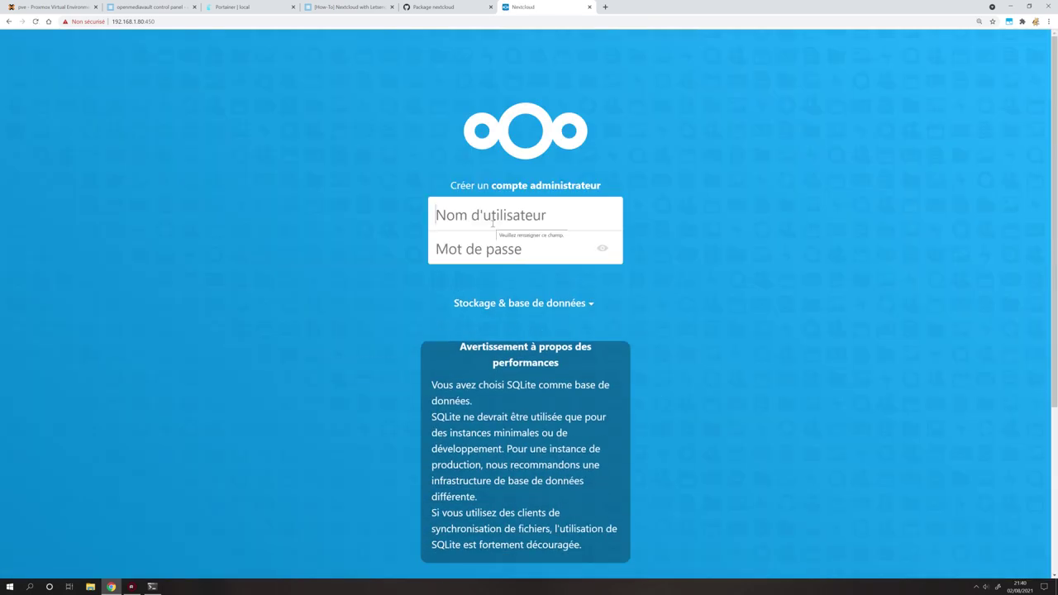
pyautogui.click(250, 8)
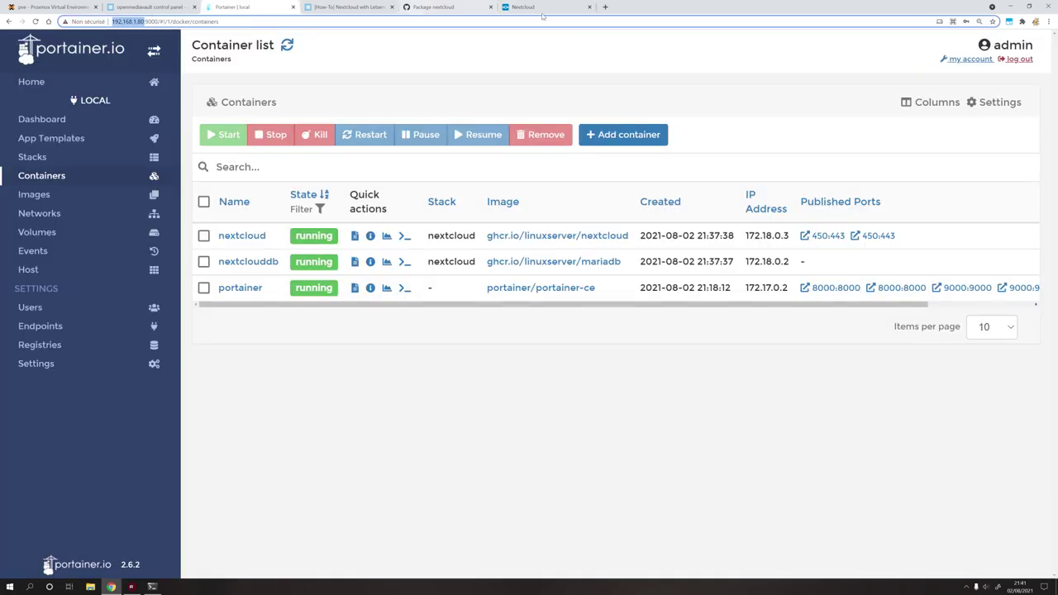
# Expand Nextcloud's storage and database options and enter admin as username plus a password.
pyautogui.click(529, 8)
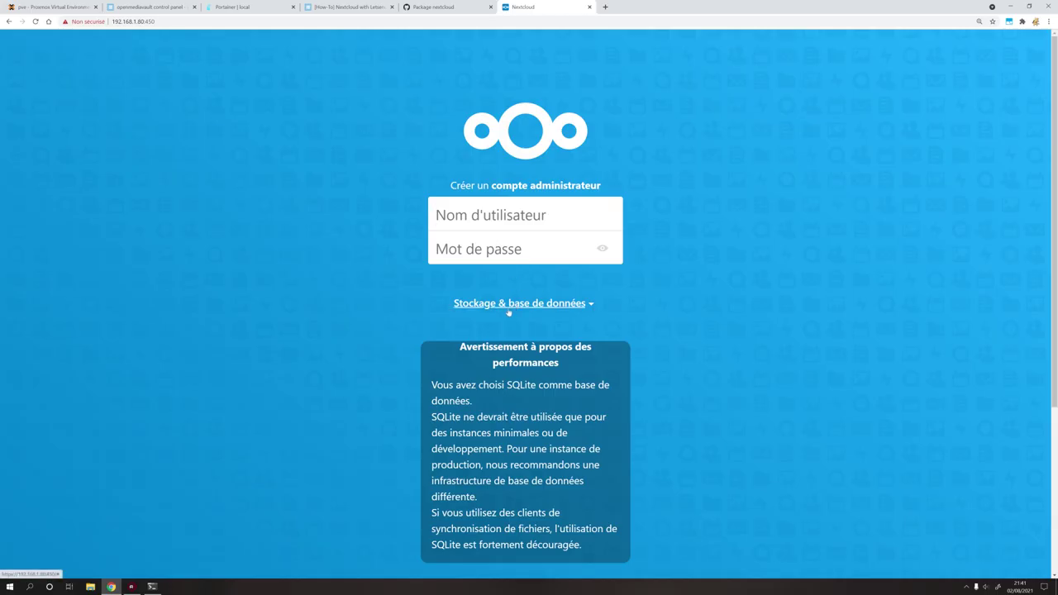
pyautogui.click(586, 305)
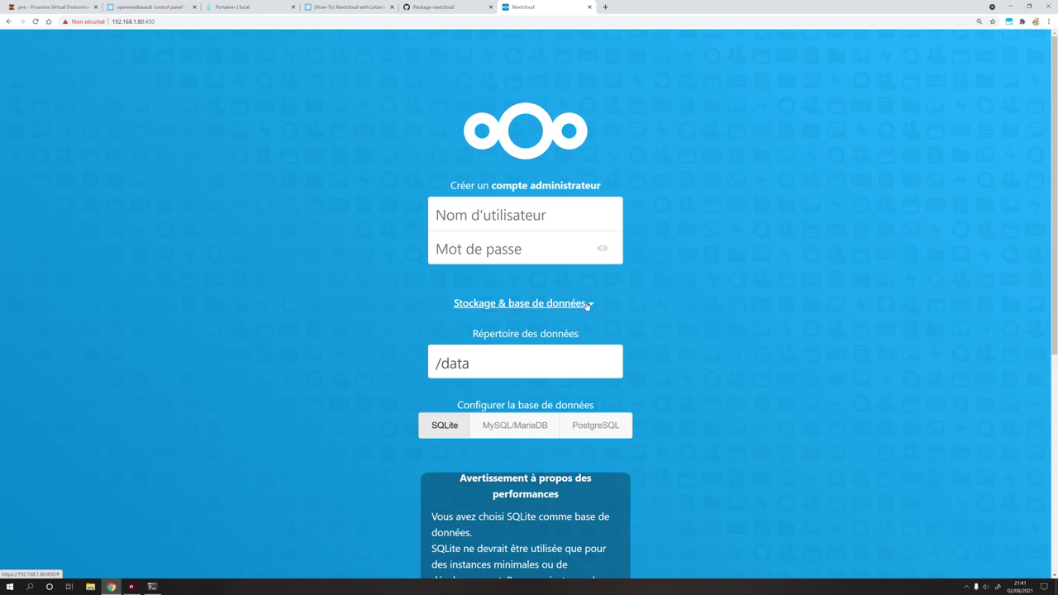
pyautogui.click(590, 305)
pyautogui.click(591, 306)
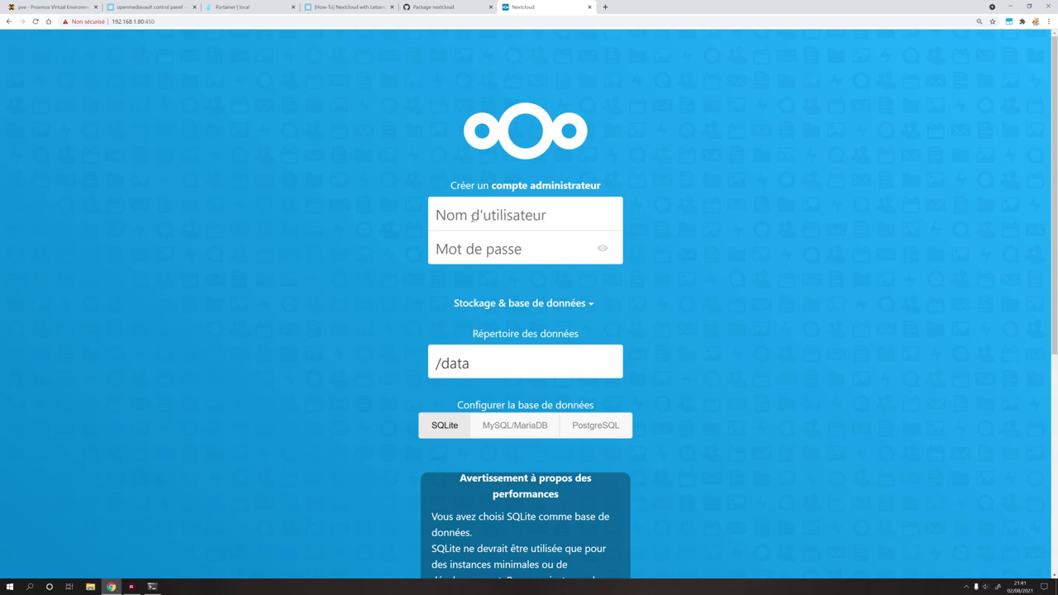
pyautogui.write('admin')
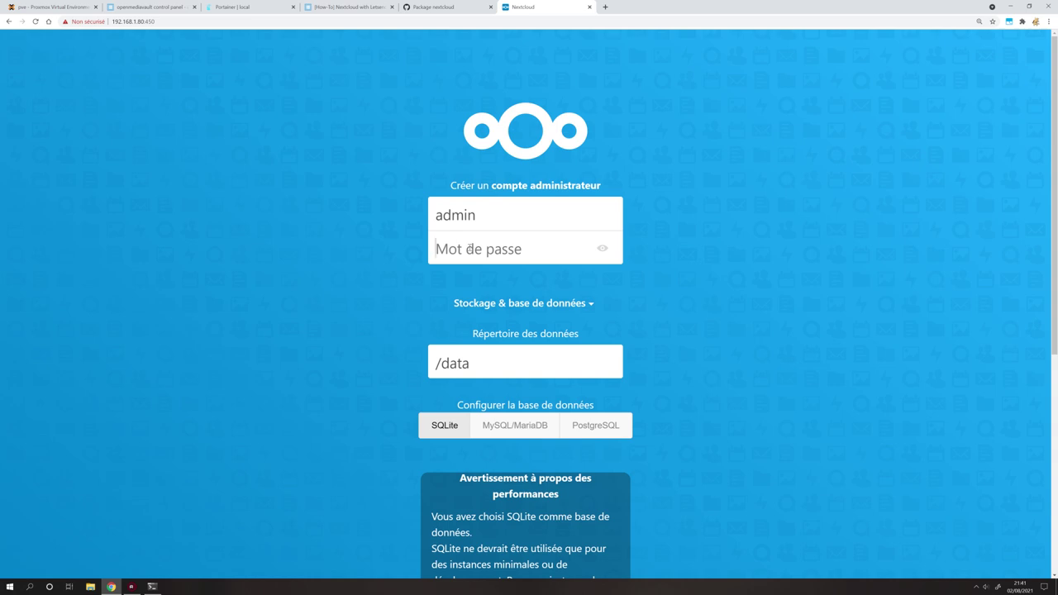
pyautogui.hotkey('ctrl', 'v')
pyautogui.click(496, 361)
pyautogui.scroll(-3, 501, 361)
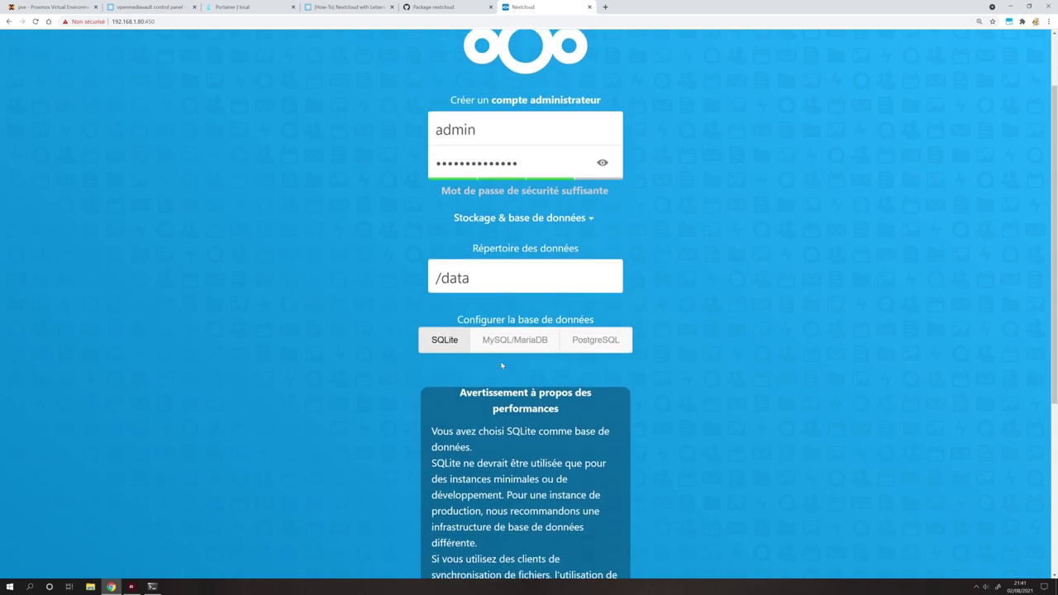
pyautogui.click(347, 6)
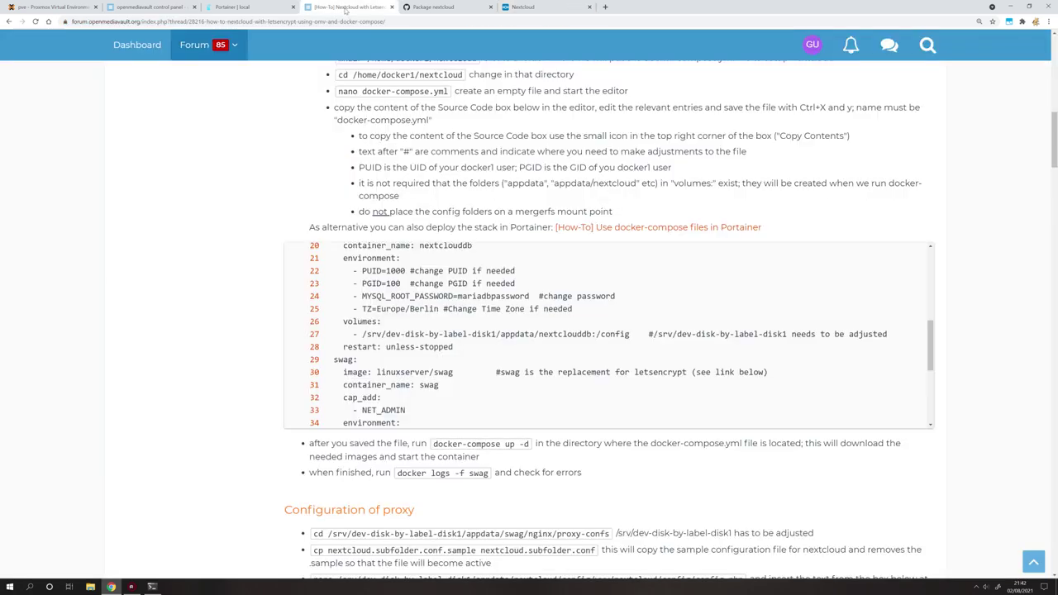
# Review the forum guide's MariaDB setup steps, noting the database user 'root', then return to Nextcloud.
pyautogui.scroll(-1, 453, 325)
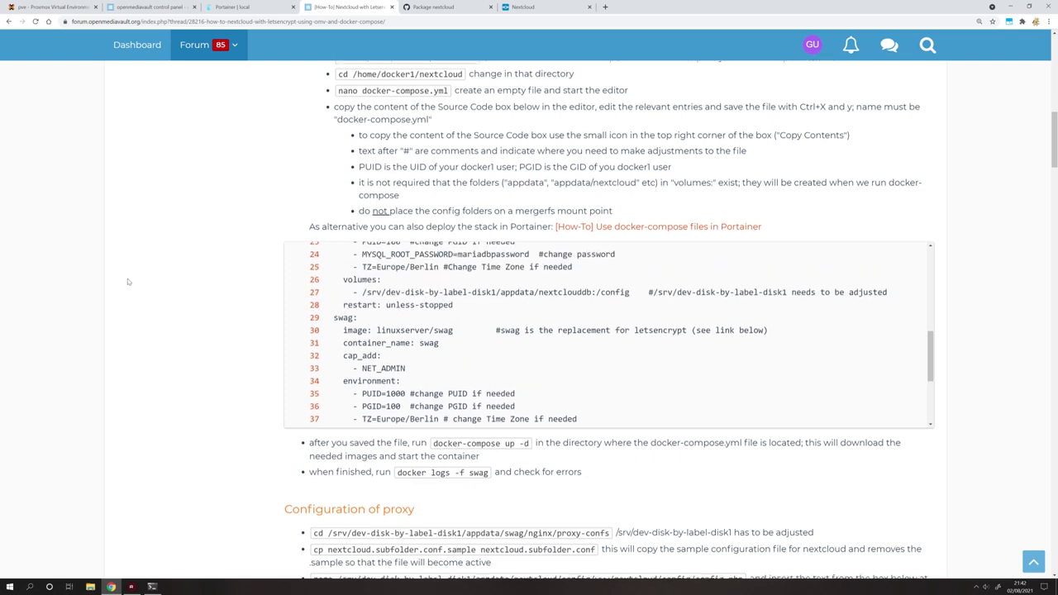
pyautogui.scroll(-3, 188, 372)
pyautogui.scroll(-4, 189, 300)
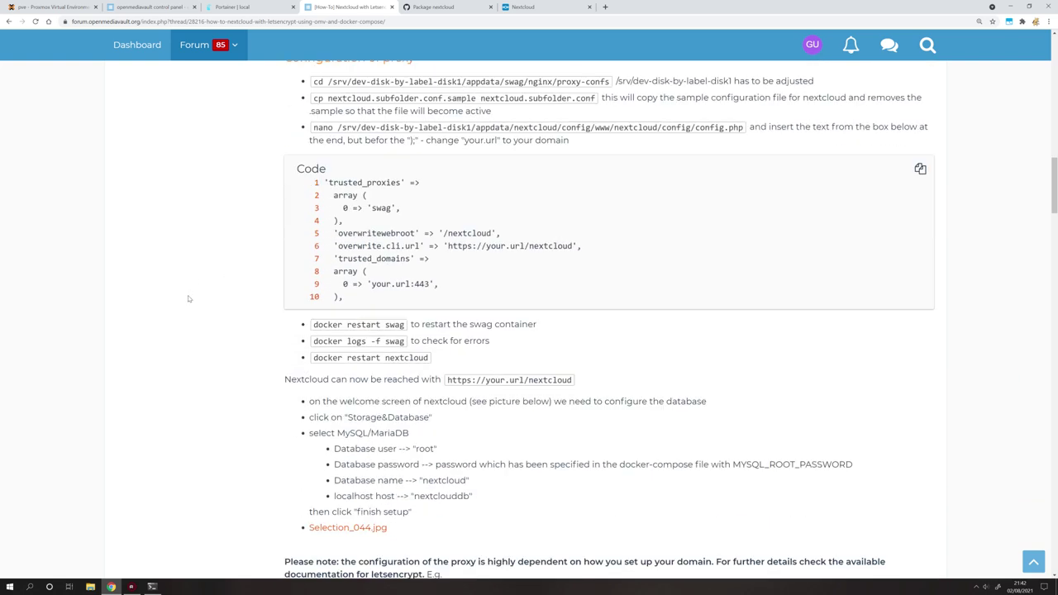
pyautogui.moveTo(284, 253); pyautogui.dragTo(595, 373)
pyautogui.click(415, 312)
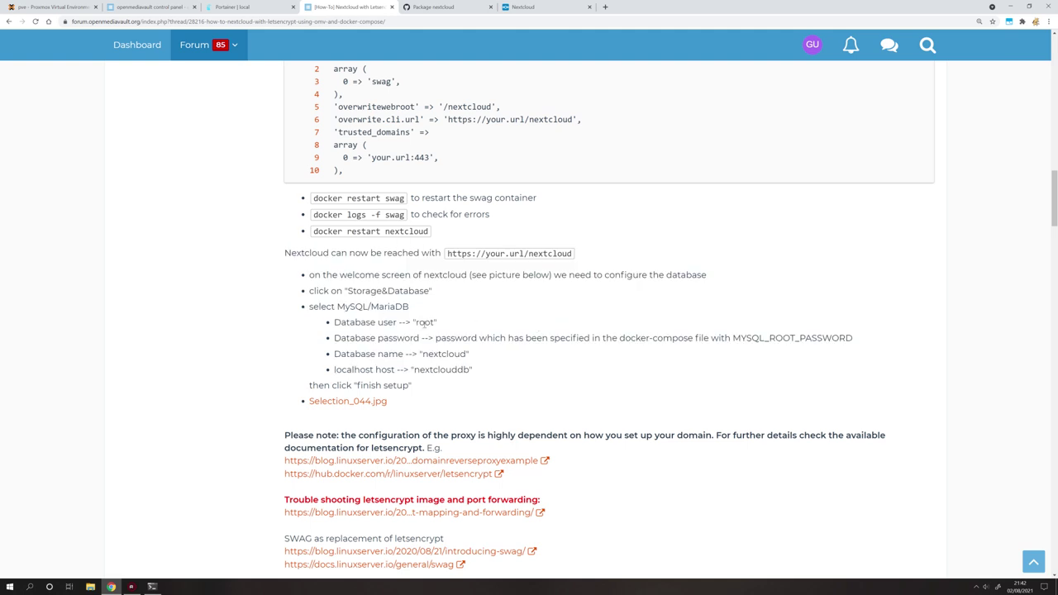
pyautogui.doubleClick(425, 323)
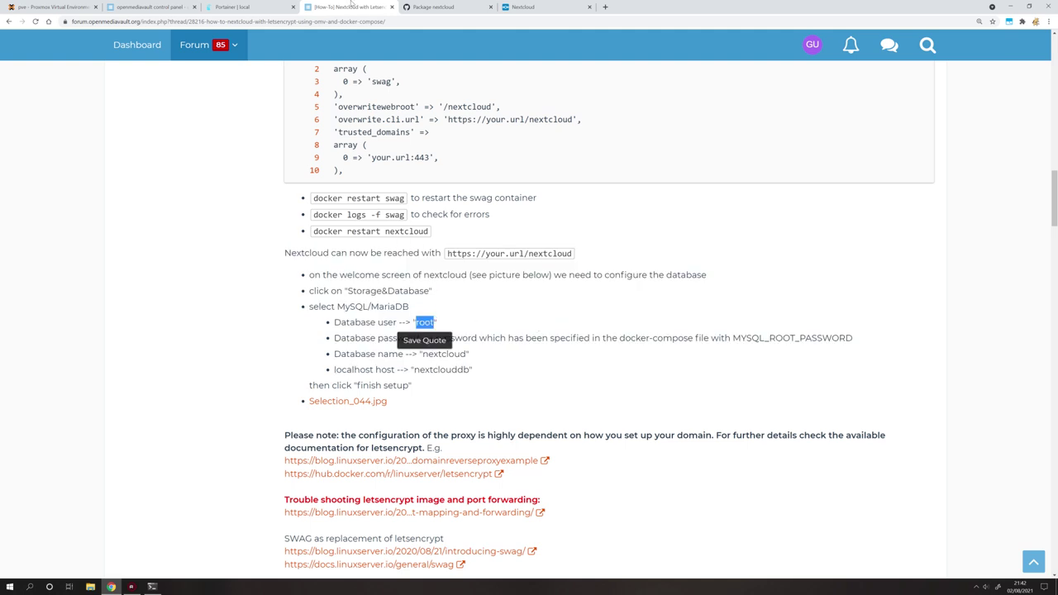
pyautogui.click(521, 9)
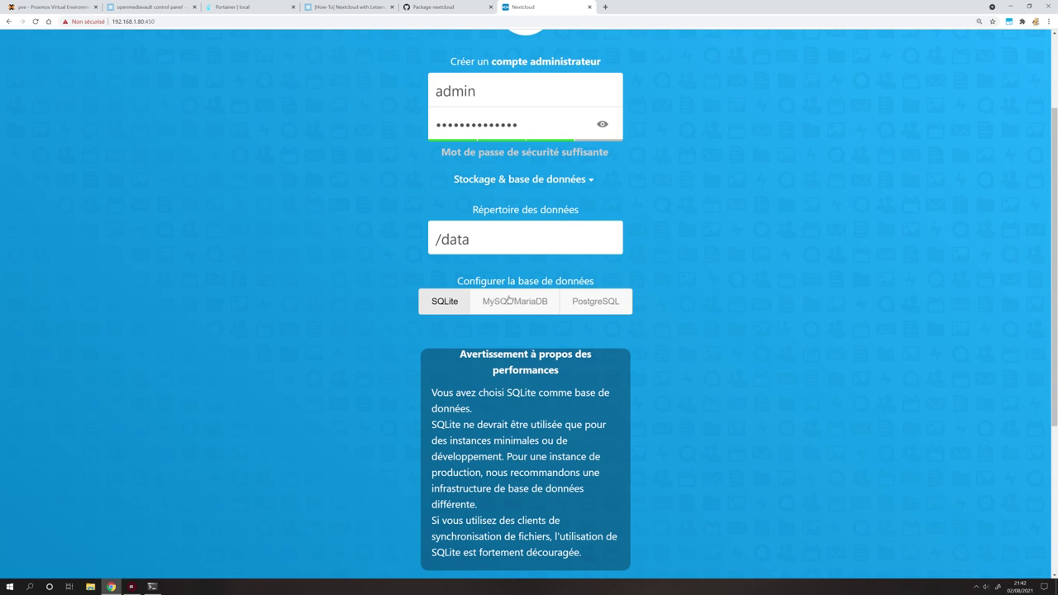
# Choose MySQL/MariaDB with database user root, paste the database password and reveal it.
pyautogui.click(536, 304)
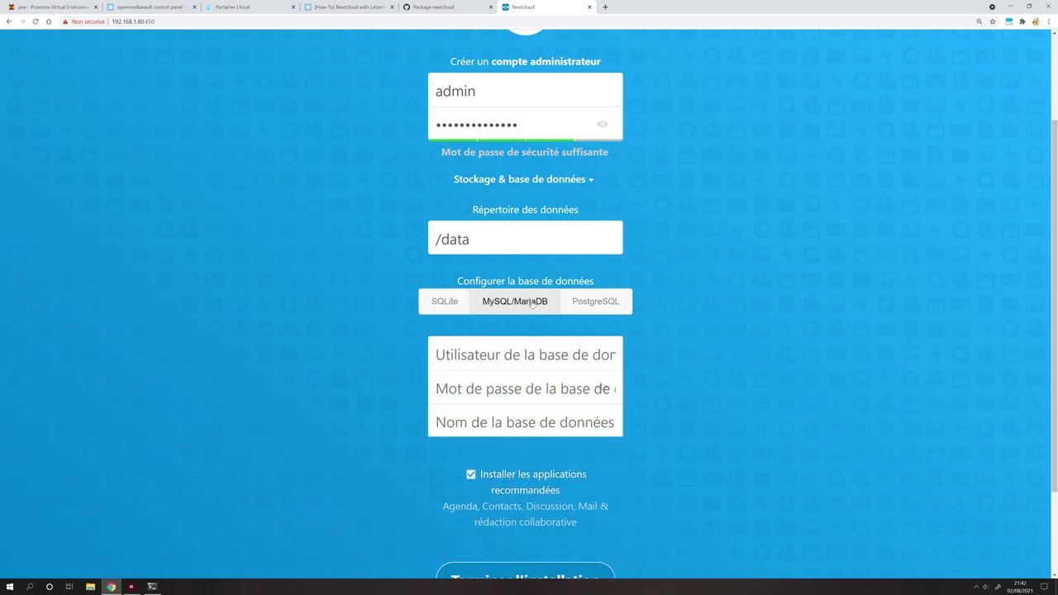
pyautogui.write('root')
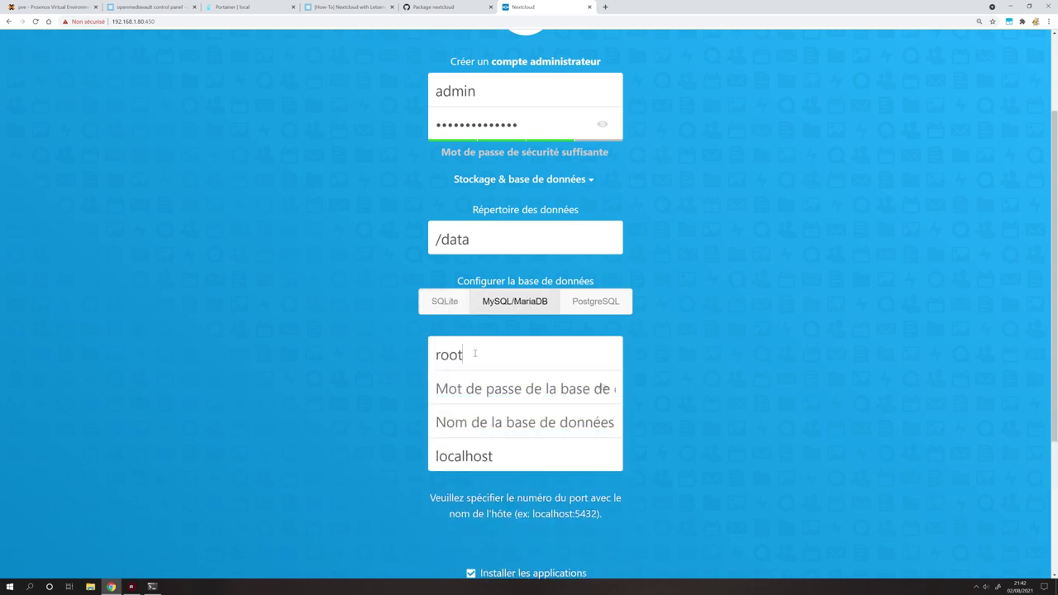
pyautogui.click(481, 387)
pyautogui.hotkey('ctrl', 'v')
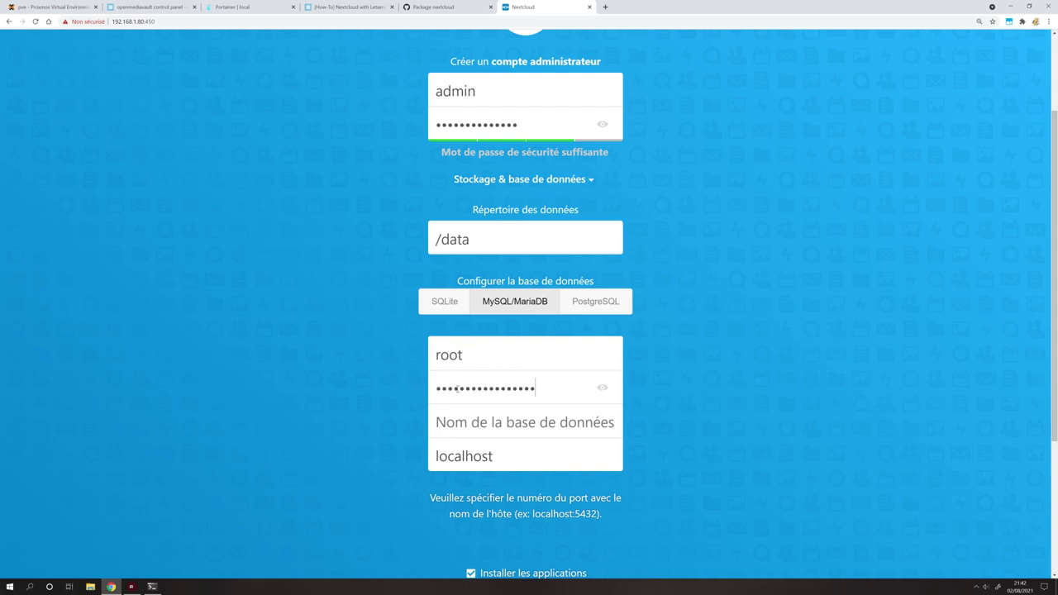
pyautogui.click(603, 388)
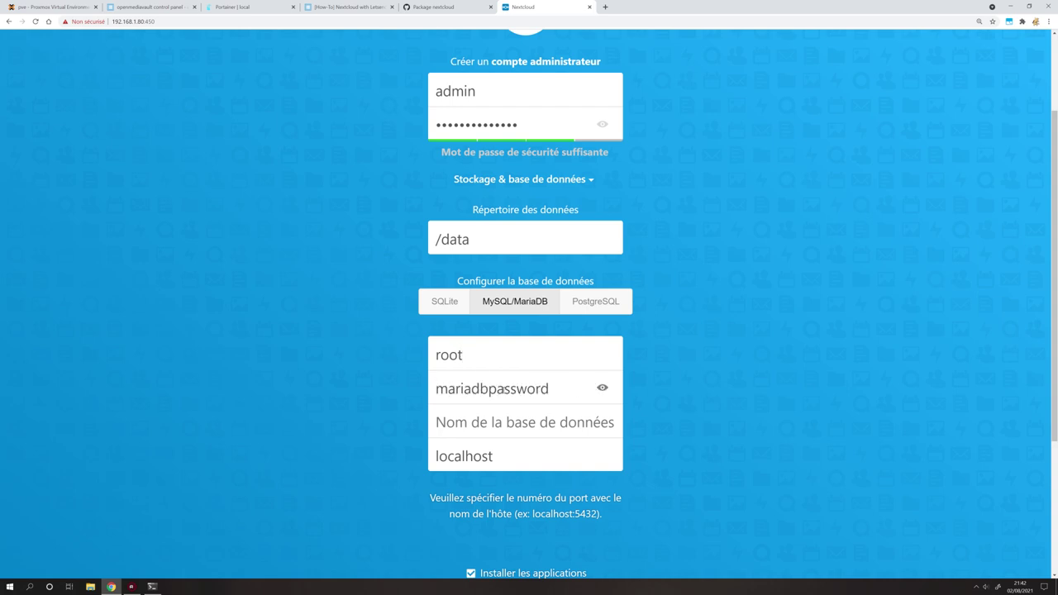
pyautogui.click(202, 6)
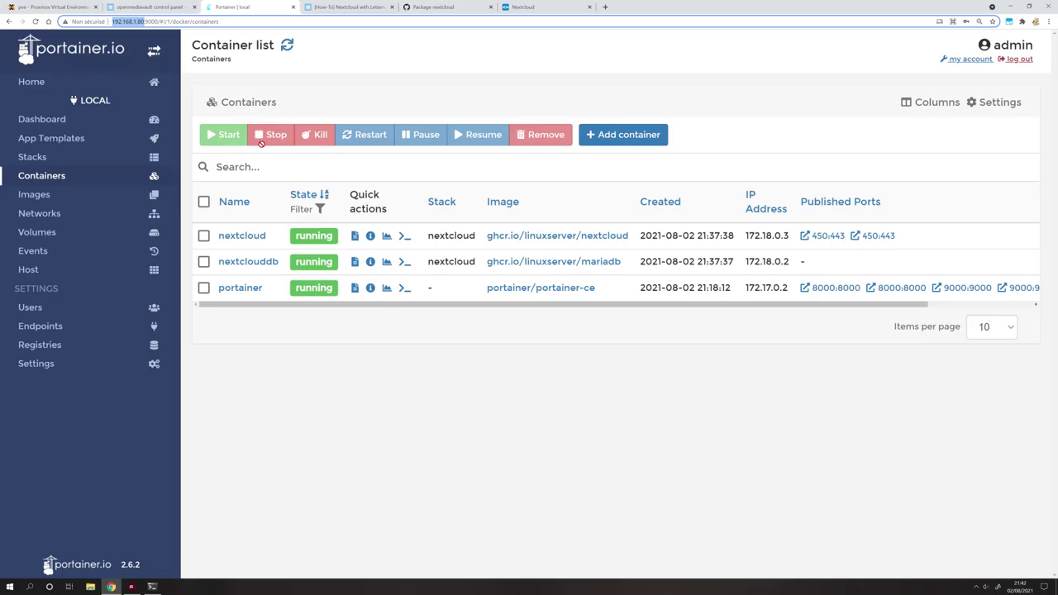
# Check the MYSQL_ROOT_PASSWORD value in the nextcloud stack's compose file against the entered password.
pyautogui.click(32, 156)
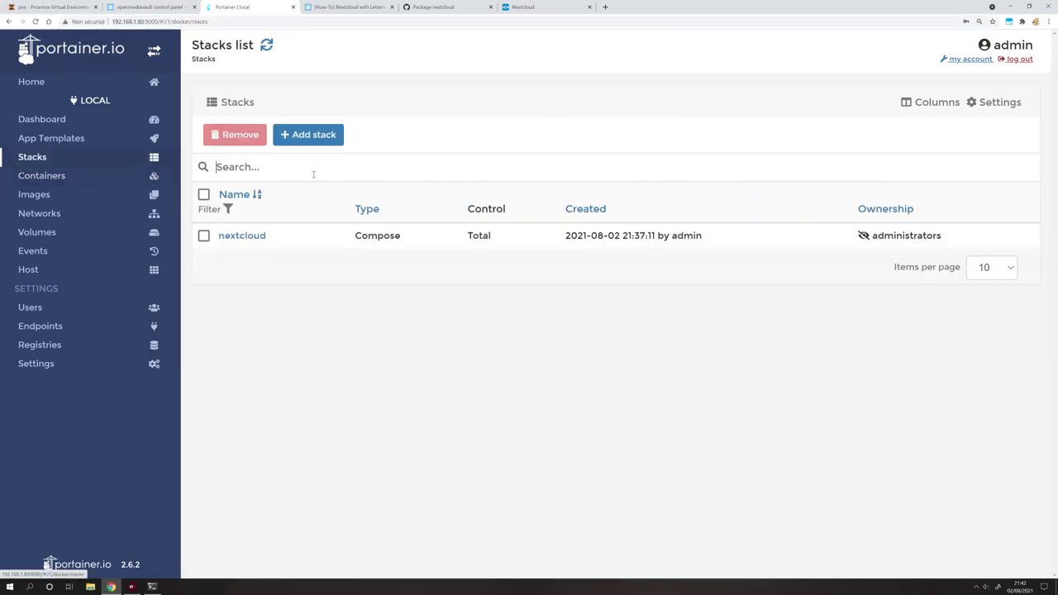
pyautogui.click(240, 234)
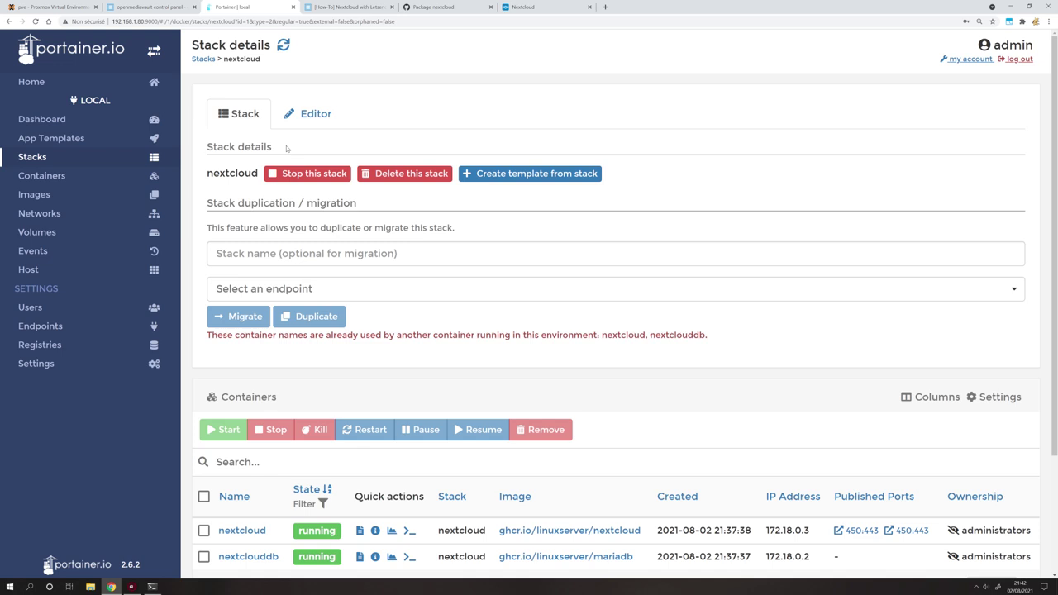
pyautogui.click(312, 111)
pyautogui.scroll(-2, 399, 431)
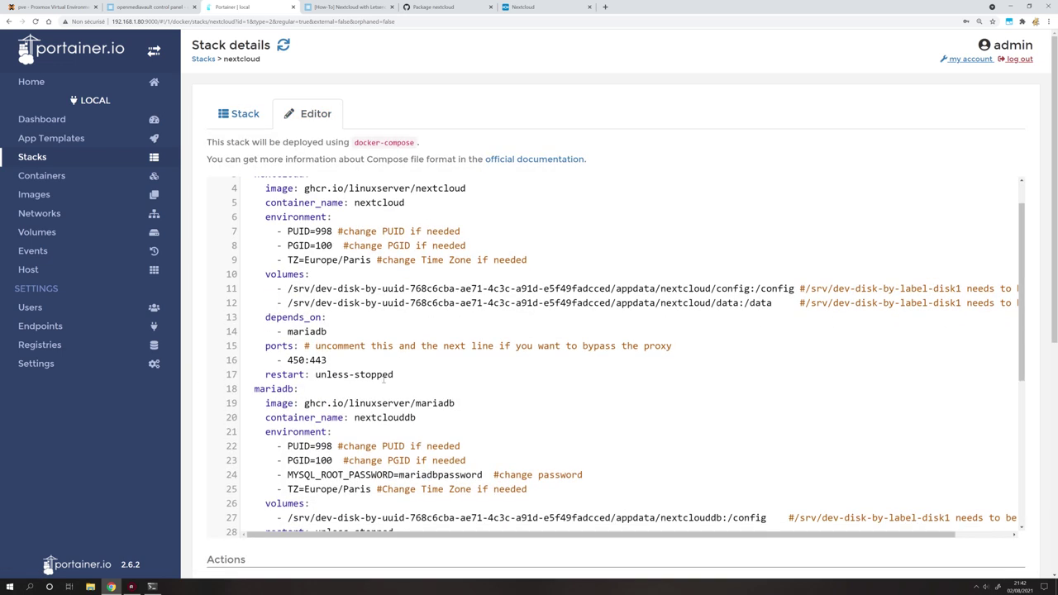
pyautogui.moveTo(399, 433); pyautogui.dragTo(483, 433)
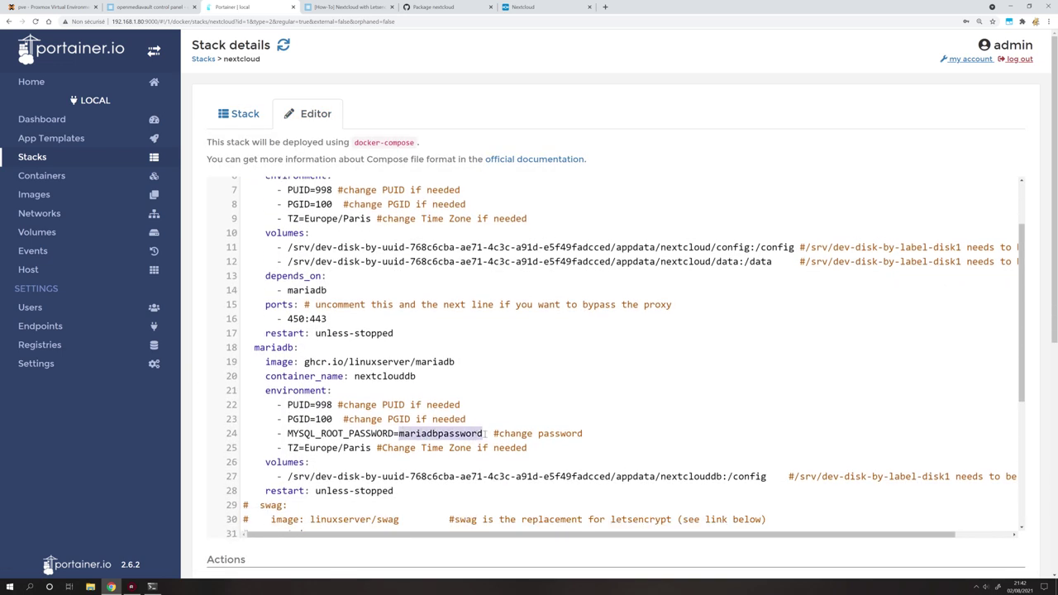
pyautogui.click(529, 7)
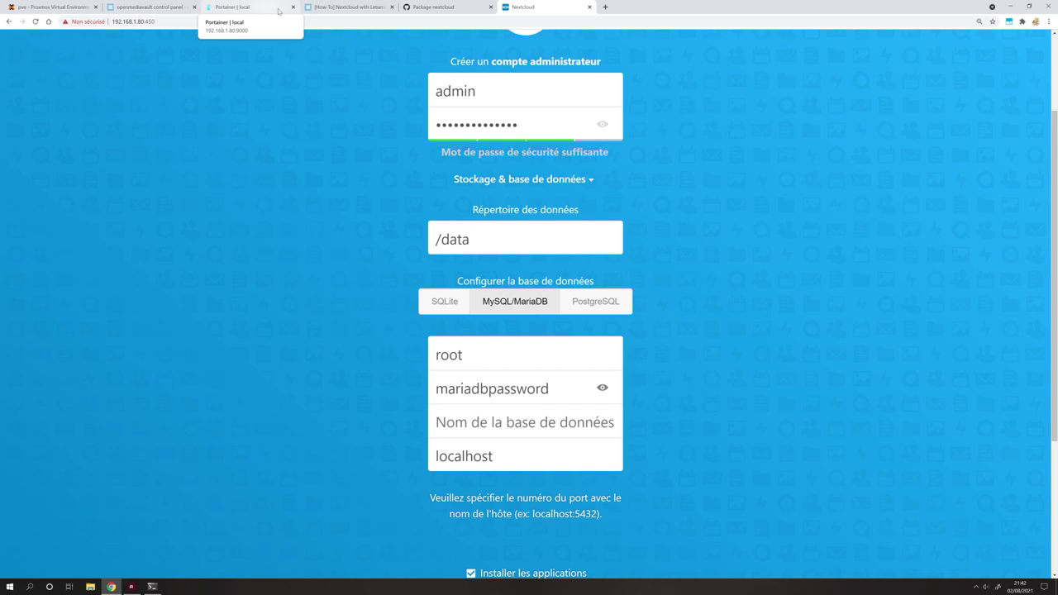
pyautogui.click(340, 10)
# Set the database name to nextcloud and the database host to nextclouddb.
pyautogui.click(529, 6)
pyautogui.write('nextcloud')
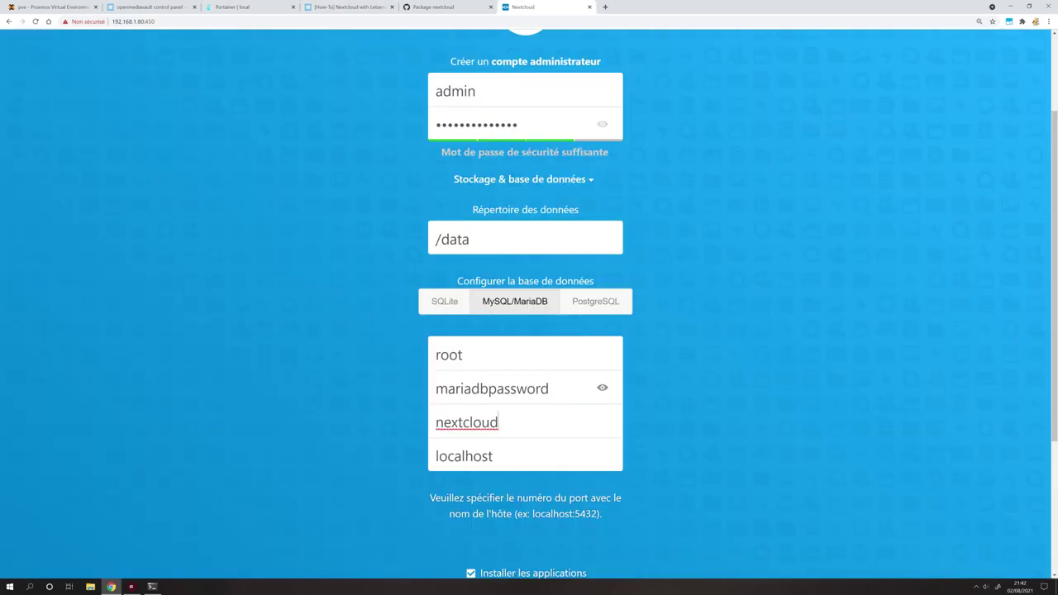
pyautogui.doubleClick(496, 455)
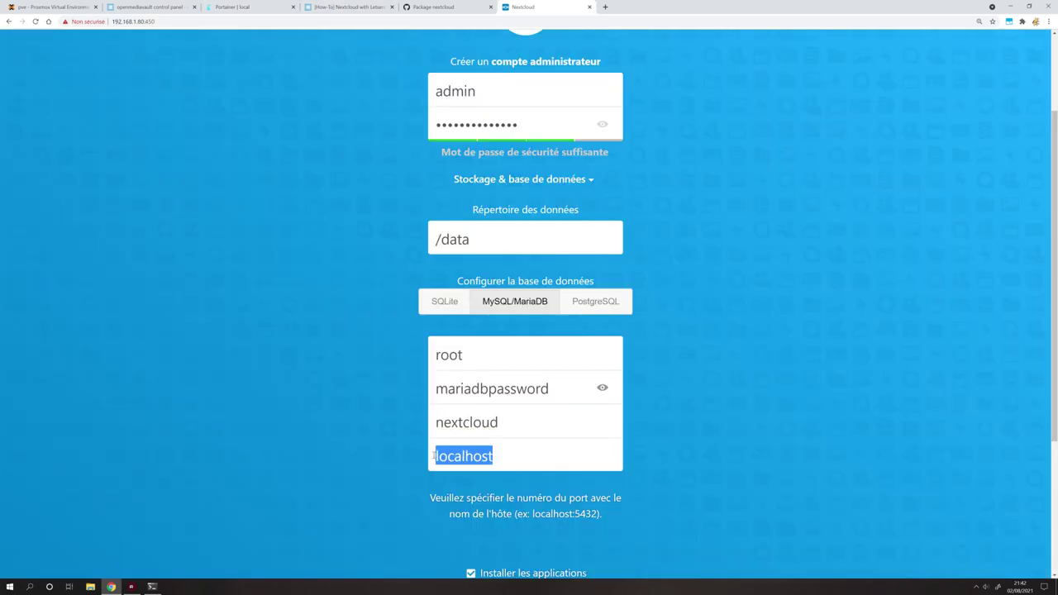
pyautogui.write('nextcloud')
pyautogui.write('db')
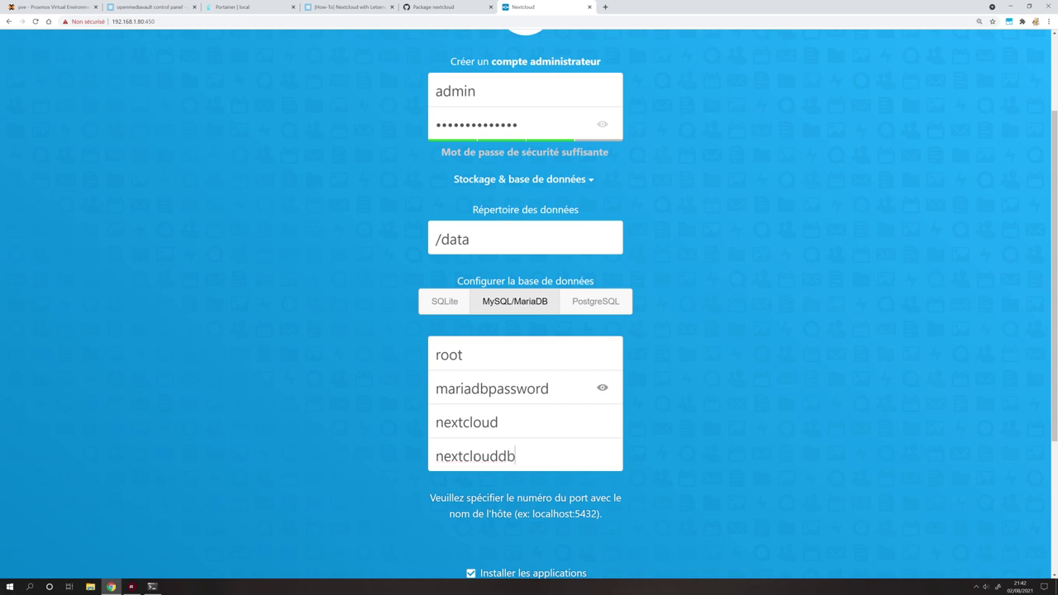
pyautogui.click(240, 6)
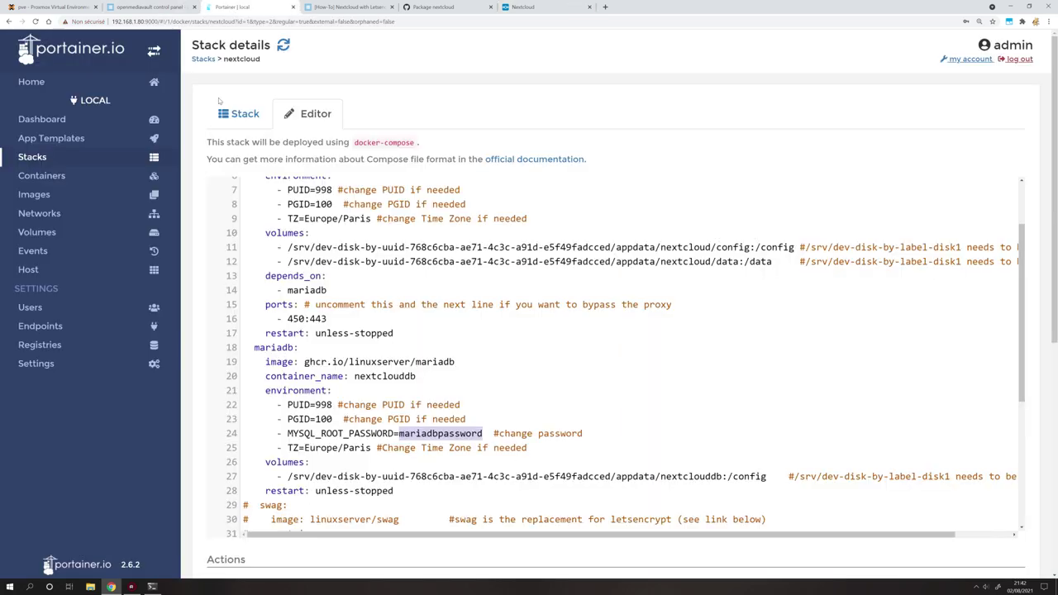
pyautogui.click(53, 179)
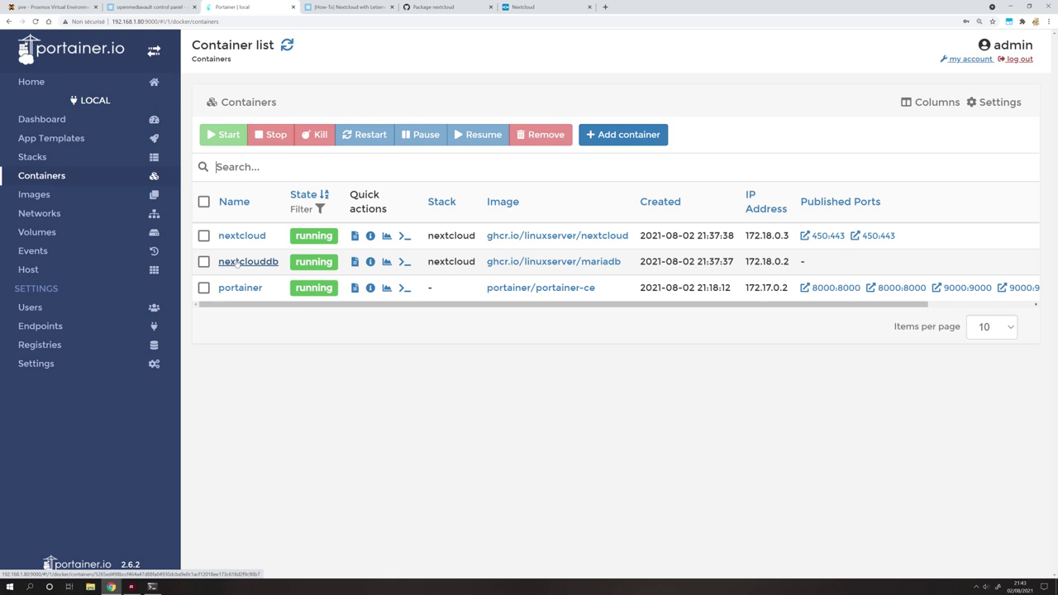
pyautogui.click(523, 8)
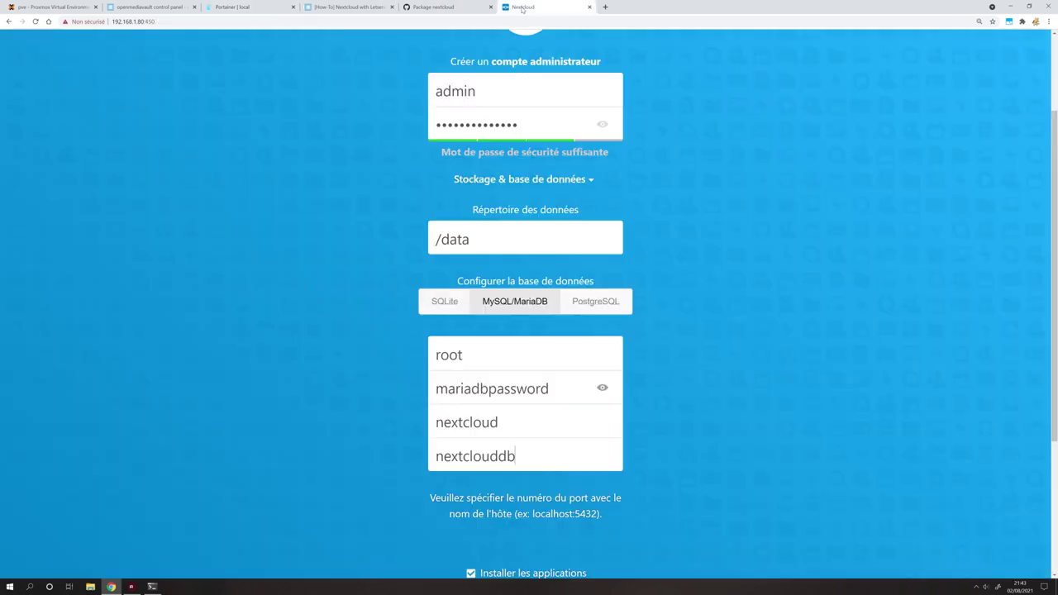
# Uncheck 'Installer les applications recommandées' to skip the recommended apps.
pyautogui.scroll(-3, 496, 381)
pyautogui.click(470, 450)
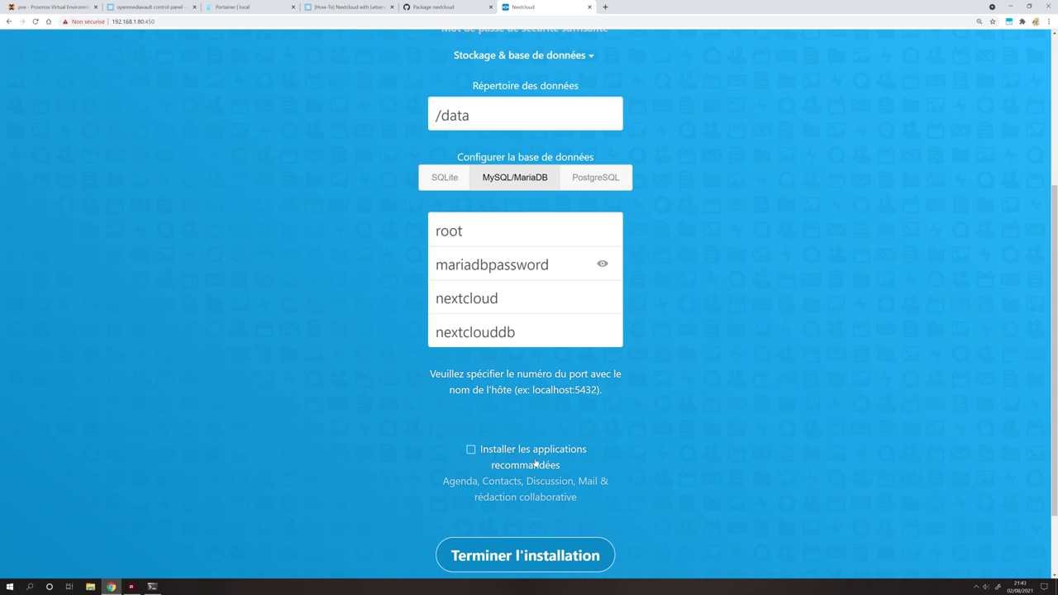
pyautogui.scroll(3, 529, 331)
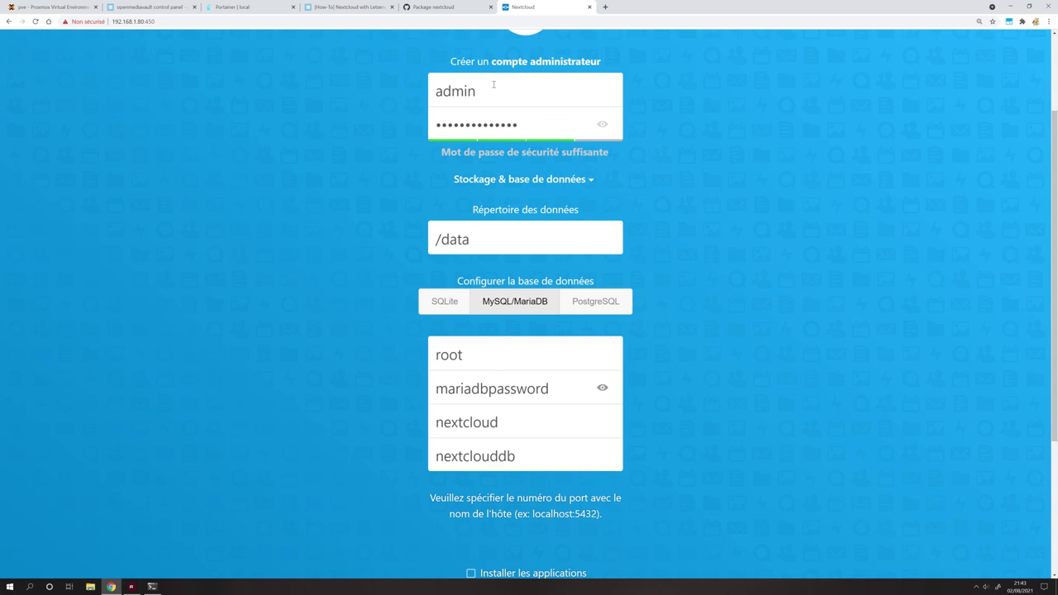
pyautogui.scroll(-4, 589, 226)
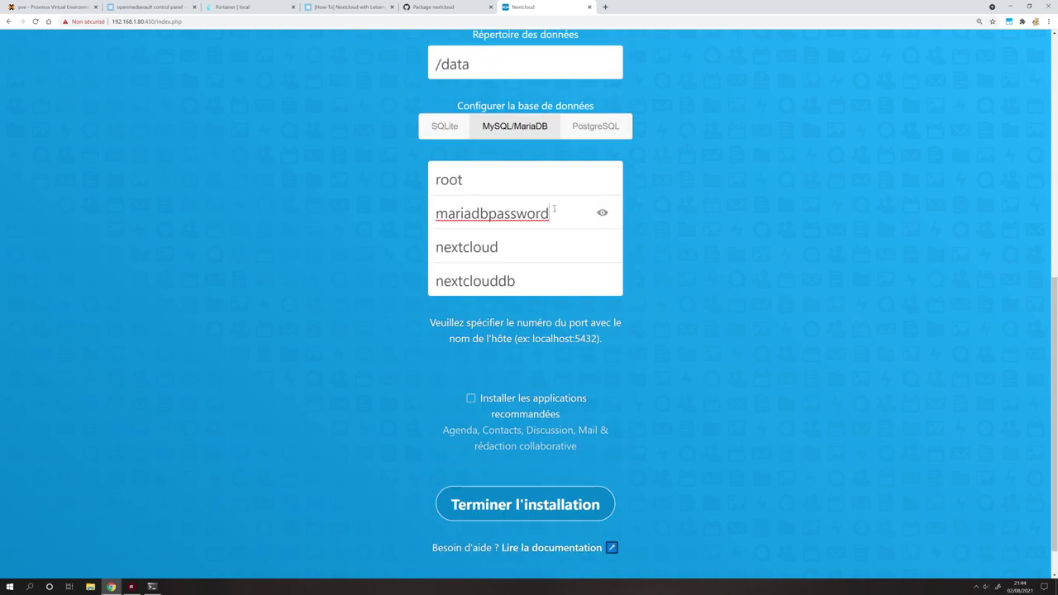
# Verify the database password, name and host, then click 'Terminer l'installation'.
pyautogui.click(462, 179)
pyautogui.click(501, 248)
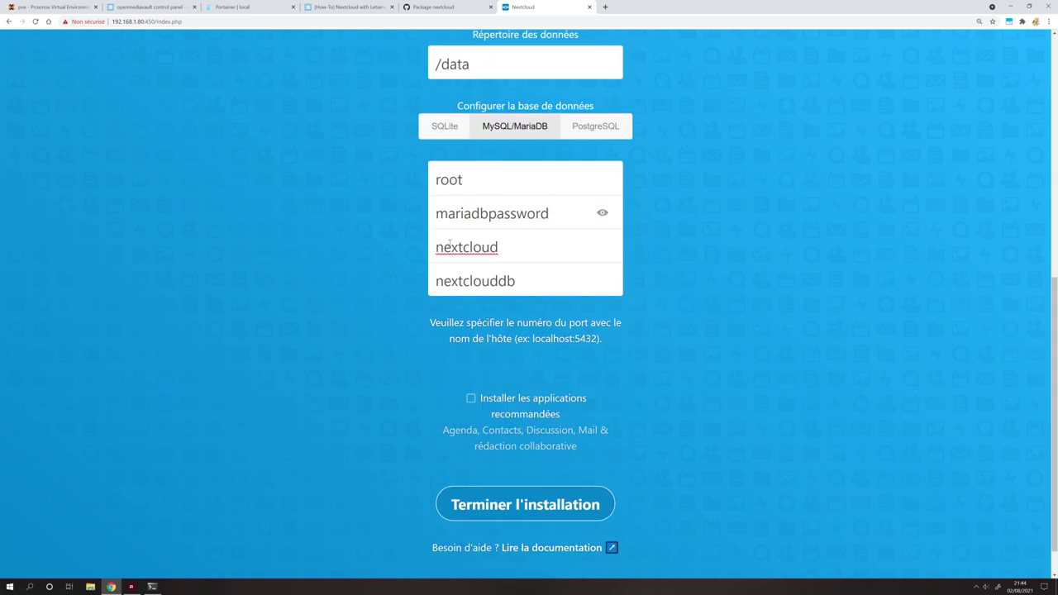
pyautogui.click(438, 281)
pyautogui.scroll(-1, 556, 346)
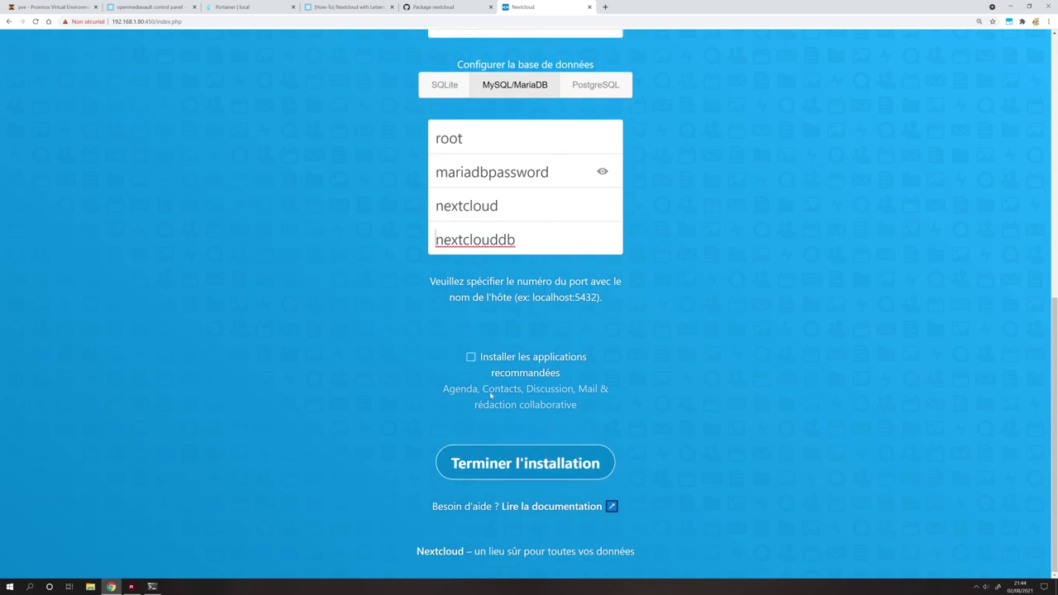
pyautogui.click(519, 462)
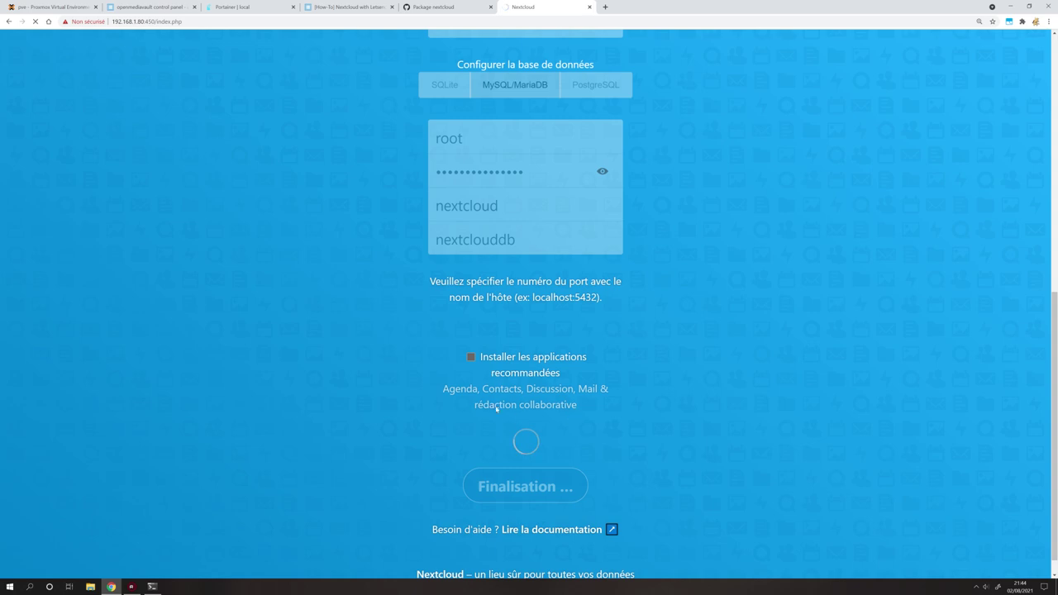
pyautogui.scroll(-1, 516, 422)
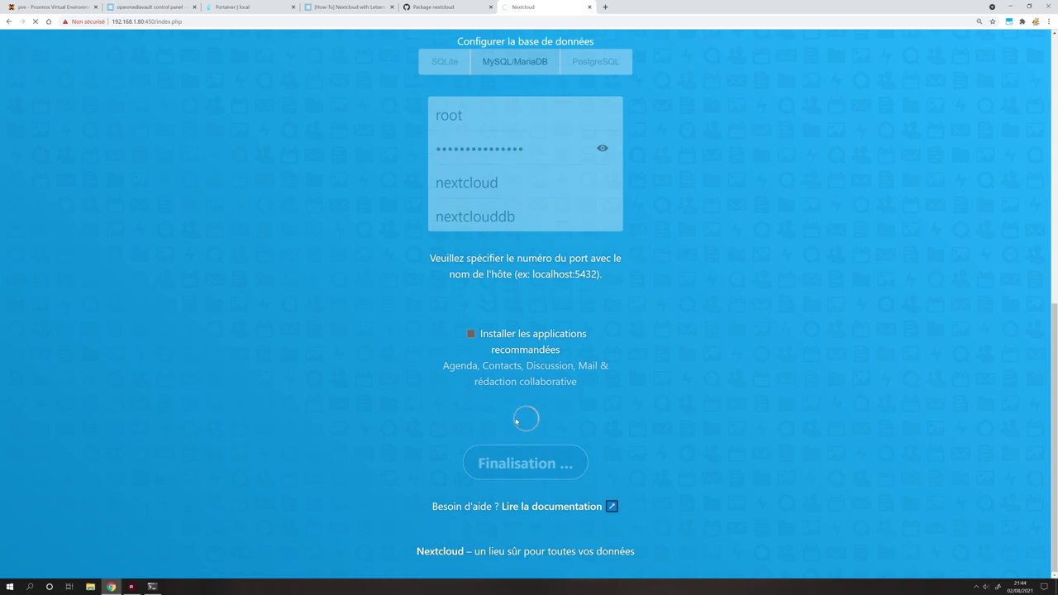